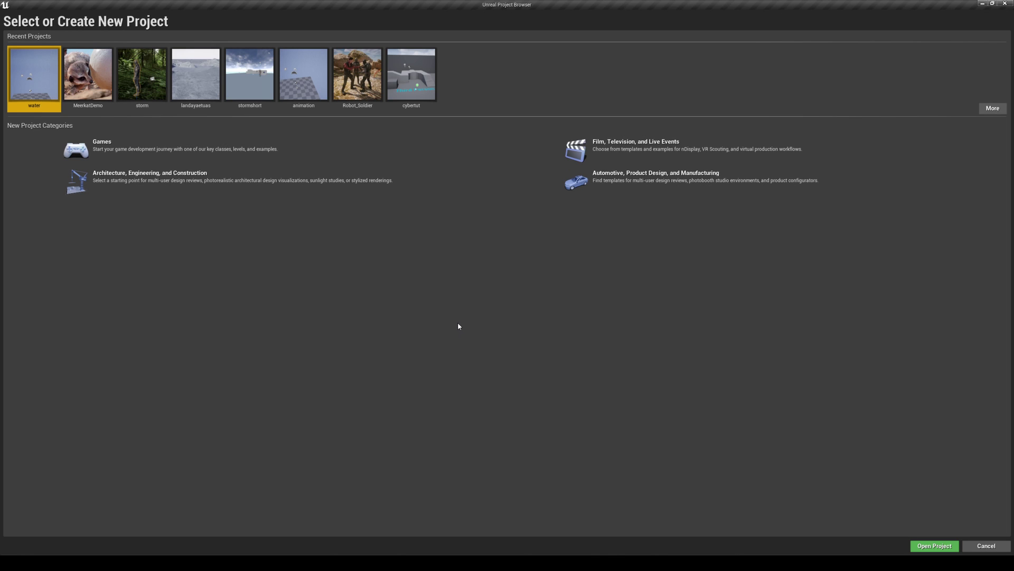
- Create a new Games project from the Third Person template, named watertuyats
{"action": "left_click", "coordinate": [106, 152]}
{"action": "left_click", "coordinate": [884, 545]}
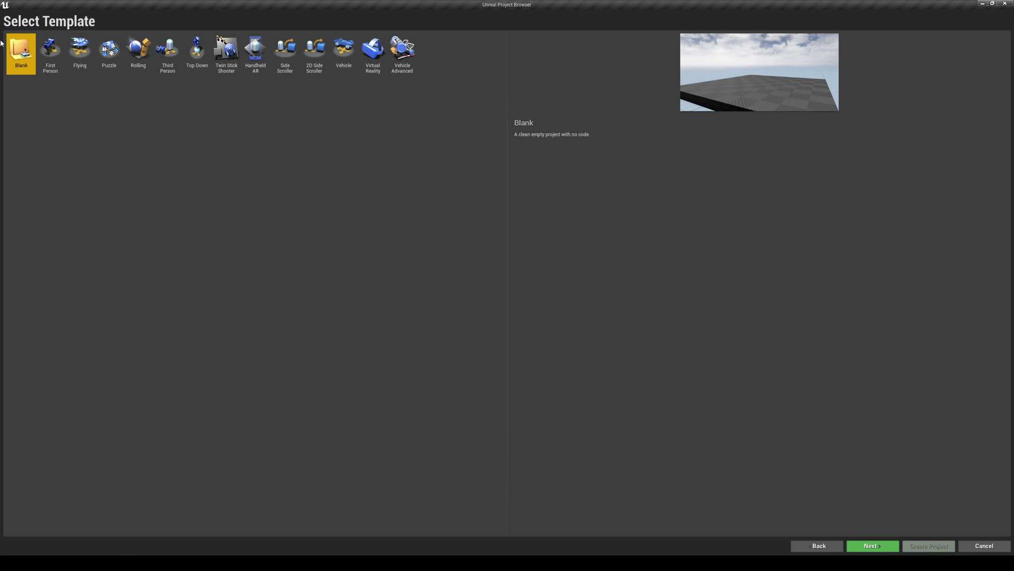
{"action": "left_click", "coordinate": [174, 62]}
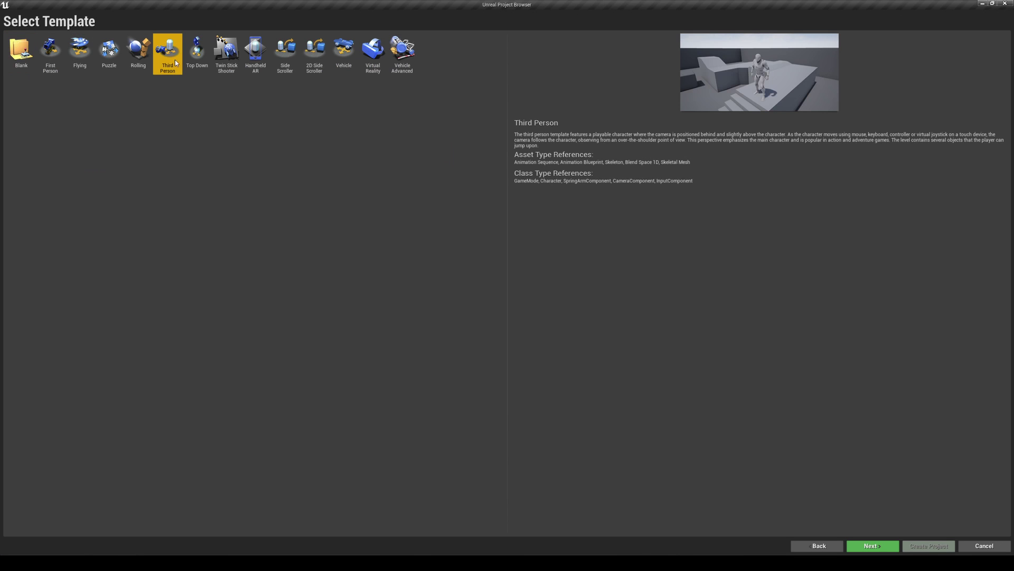
{"action": "left_click", "coordinate": [893, 544]}
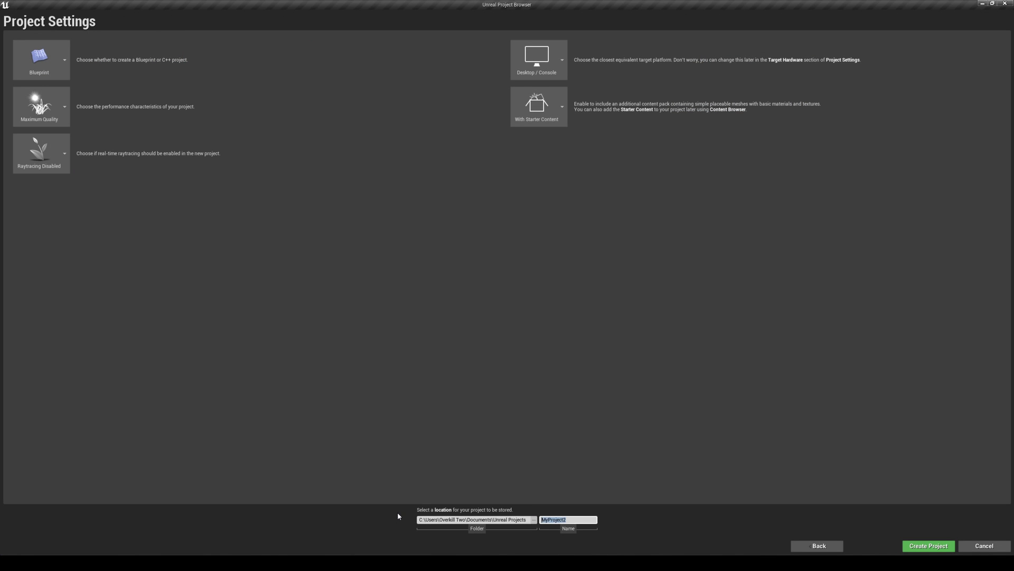
{"action": "type", "text": "watertuyat"}
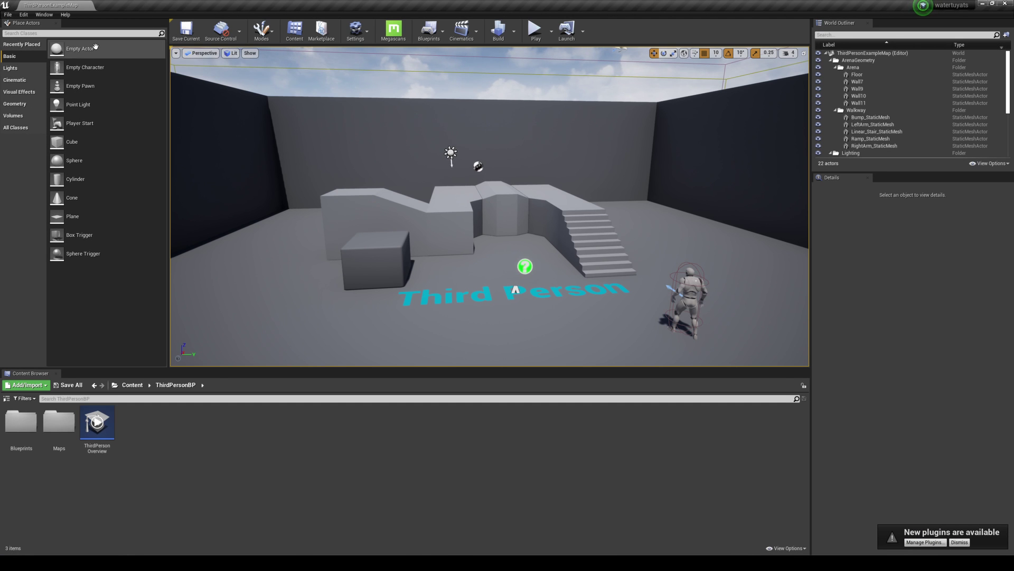
- Search the project's plugins for water and enable the Shallow Water and Water plugins
{"action": "left_click", "coordinate": [23, 14]}
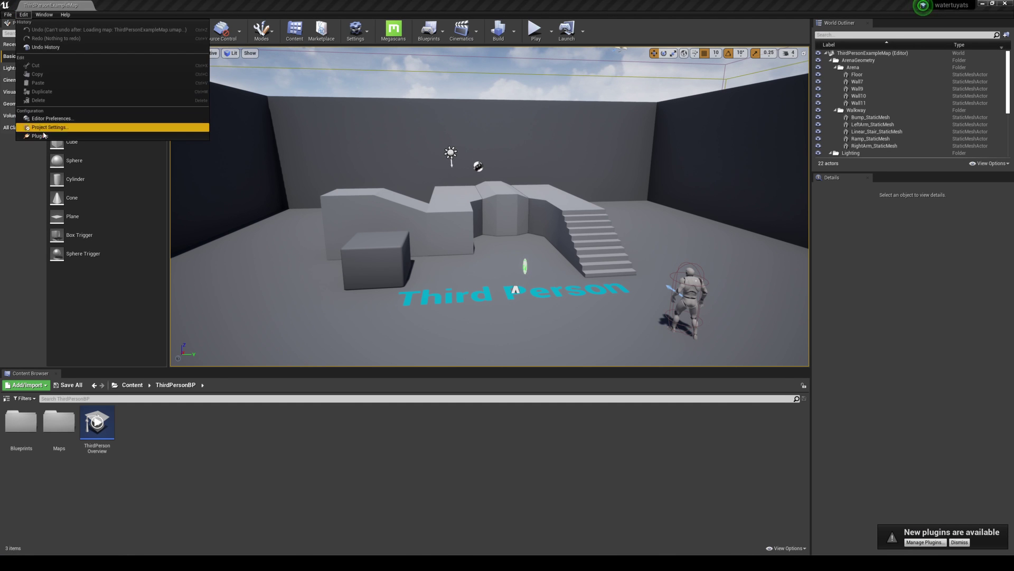
{"action": "left_click", "coordinate": [47, 127]}
{"action": "type", "text": "water"}
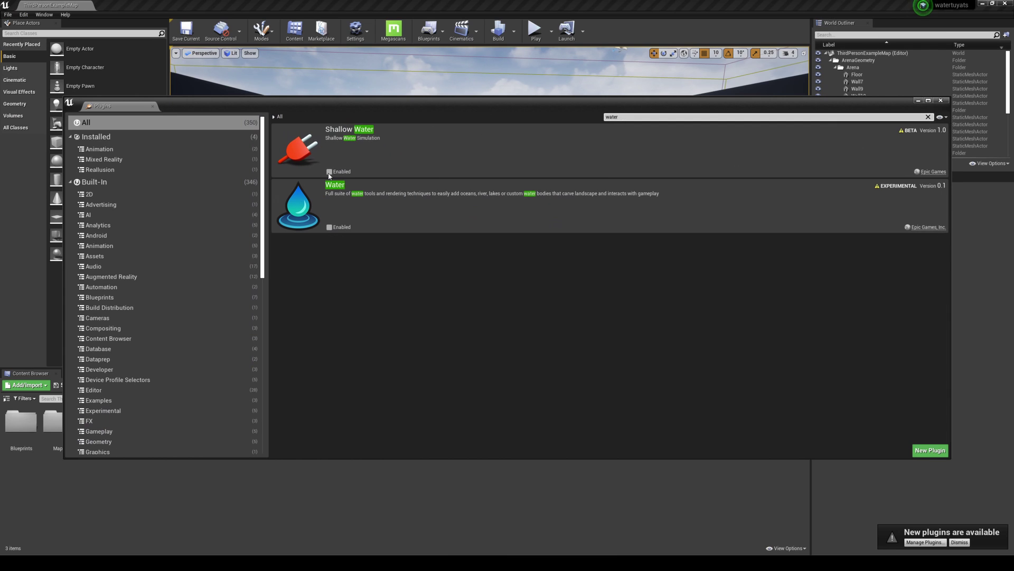
{"action": "left_click", "coordinate": [329, 172]}
{"action": "left_click", "coordinate": [566, 307]}
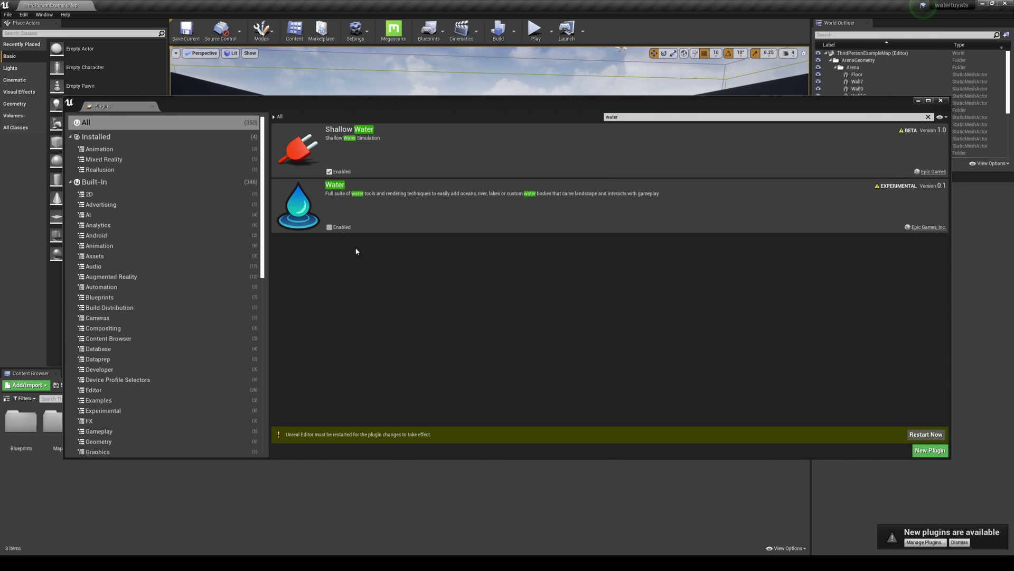
{"action": "left_click", "coordinate": [329, 227]}
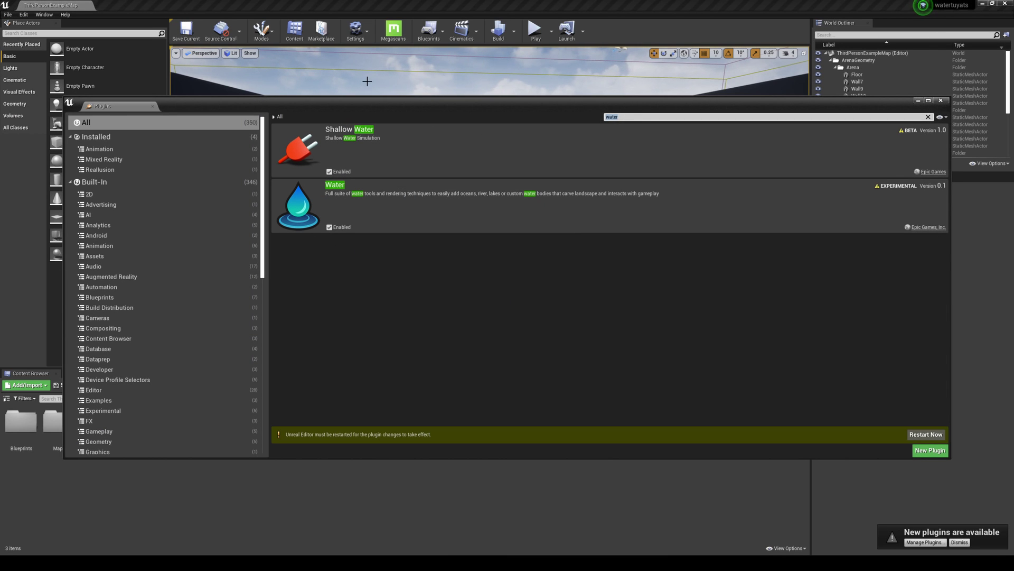
- Search the plugins for land, enable the Landmass plugin and restart the editor to apply the plugin changes
{"action": "type", "text": "land"}
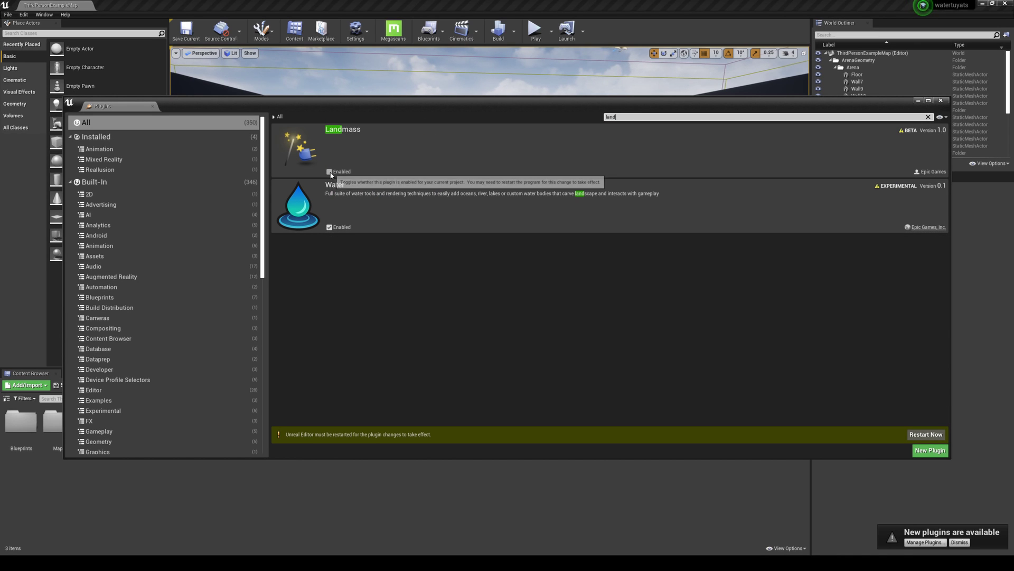
{"action": "left_click", "coordinate": [329, 172]}
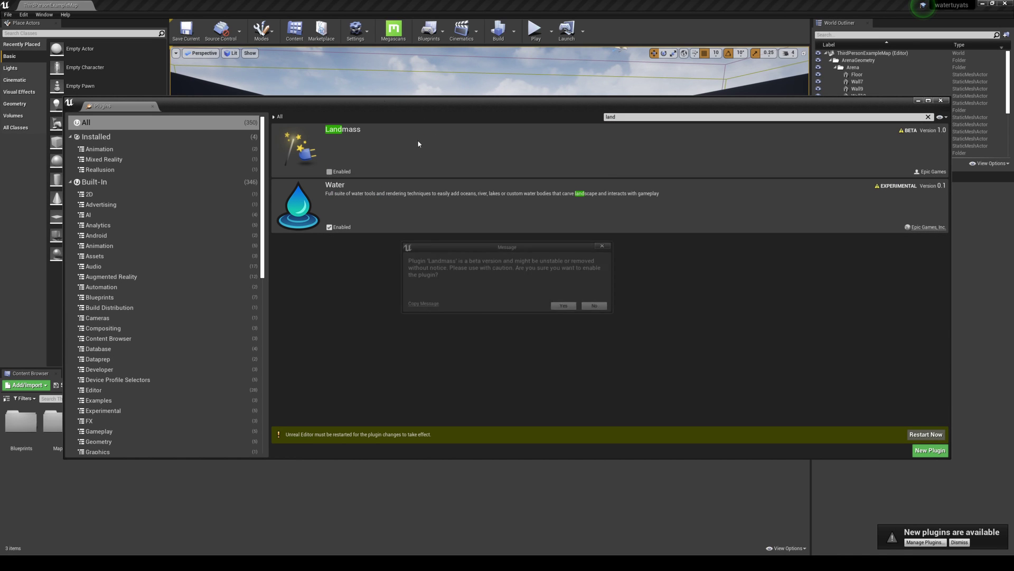
{"action": "left_click", "coordinate": [565, 307]}
{"action": "left_click", "coordinate": [437, 312]}
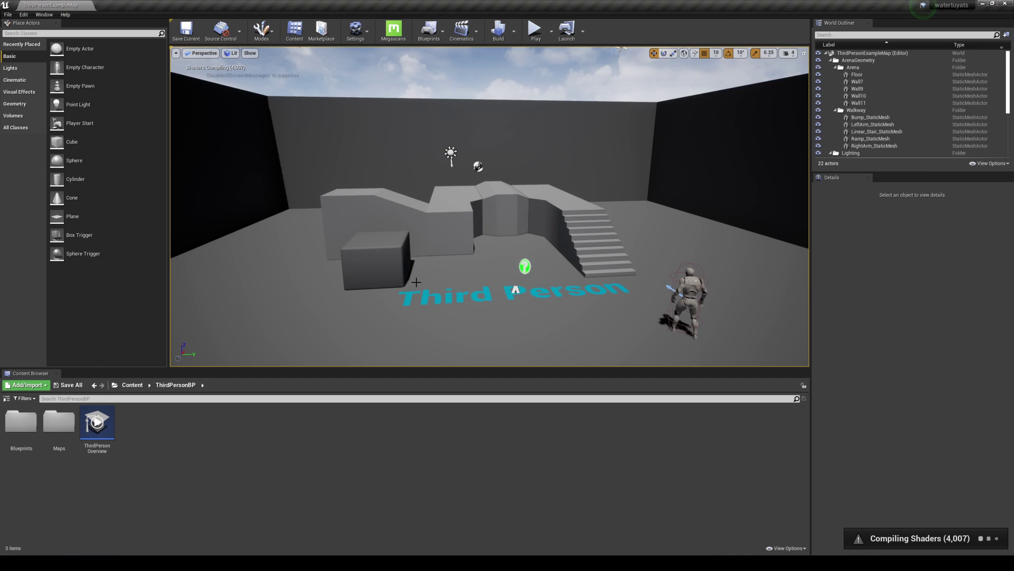
- Create a new level from the Default template and delete its floor
{"action": "right_click_drag", "start_coordinate": [413, 203], "coordinate": [445, 192]}
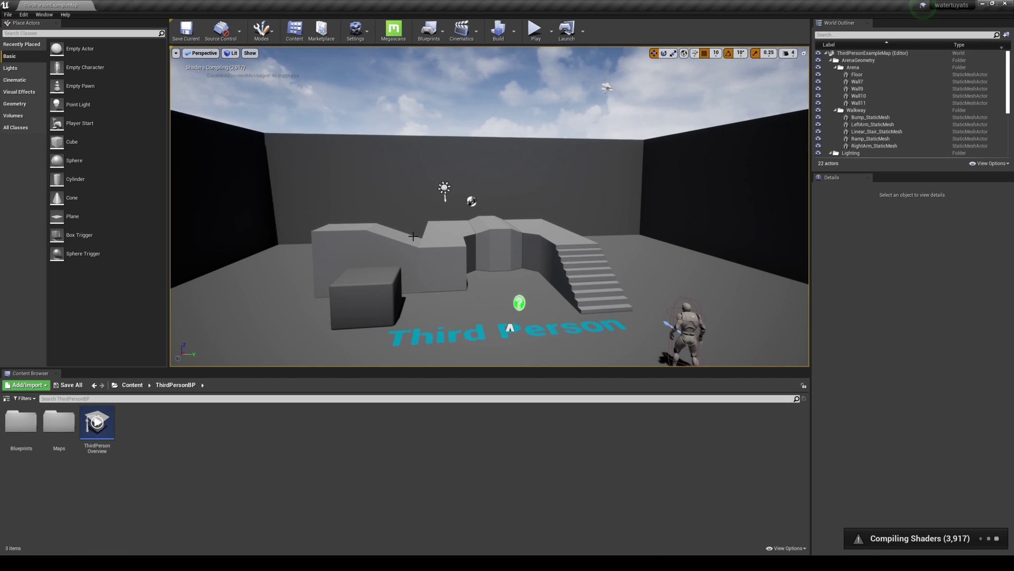
{"action": "left_click", "coordinate": [7, 14]}
{"action": "left_click", "coordinate": [21, 31]}
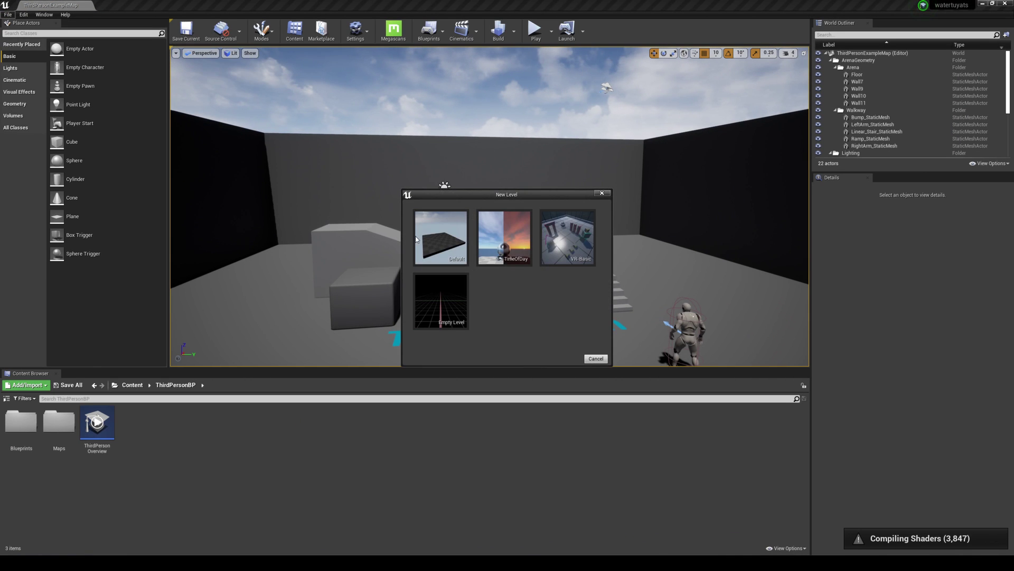
{"action": "left_click", "coordinate": [417, 240]}
{"action": "scroll", "coordinate": [476, 254], "scroll_direction": "down", "scroll_amount": 5}
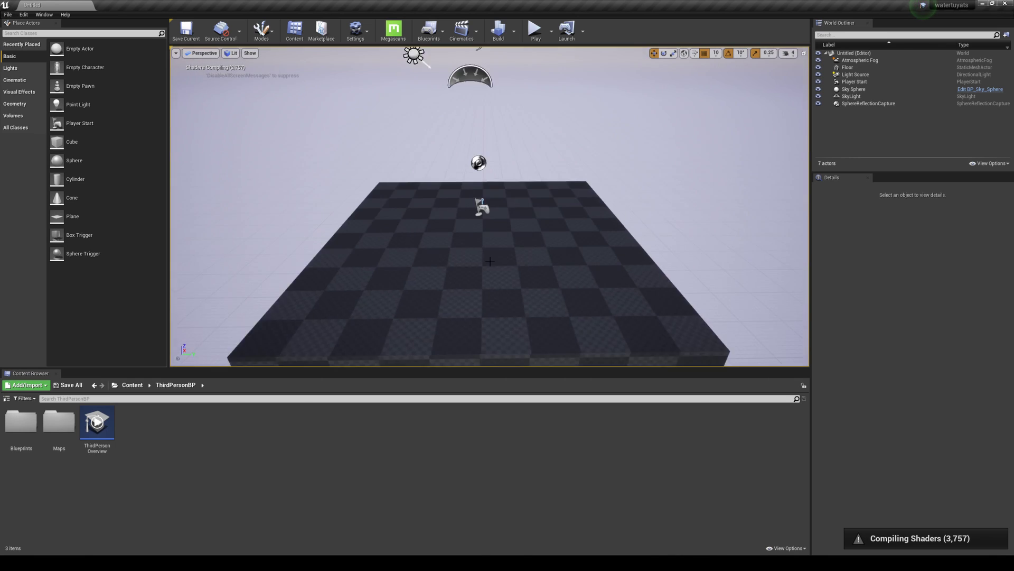
{"action": "left_click", "coordinate": [486, 261]}
{"action": "key", "text": "Delete"}
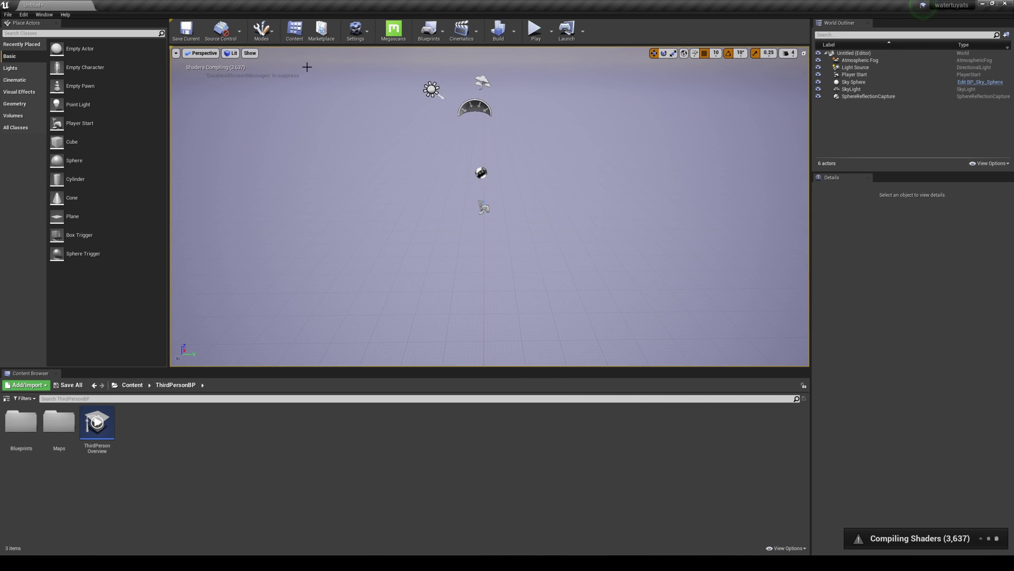
- Start a new landscape in Landscape mode and set its scale to 70 on X, Y and Z
{"action": "left_click", "coordinate": [262, 29]}
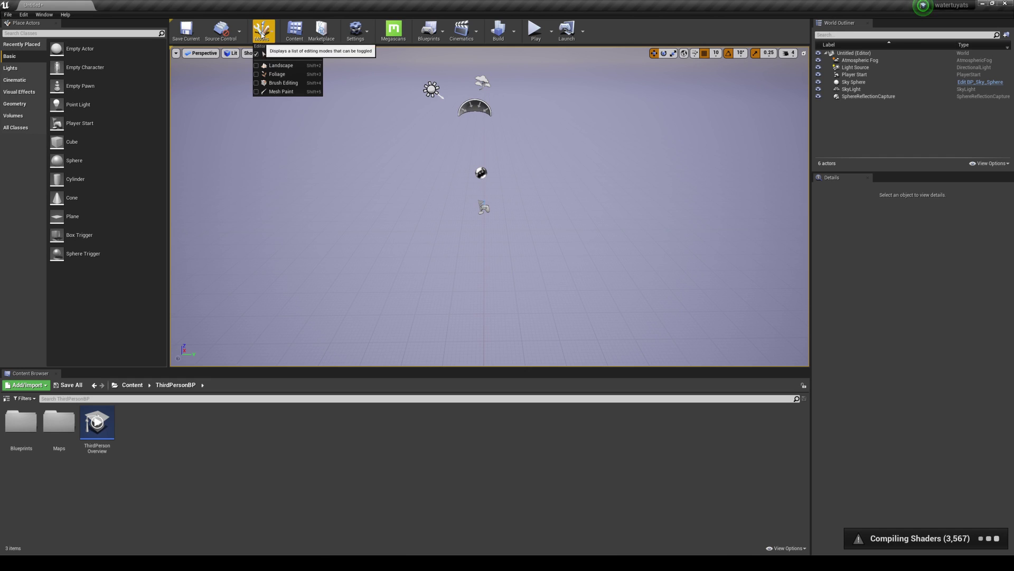
{"action": "left_click", "coordinate": [308, 70]}
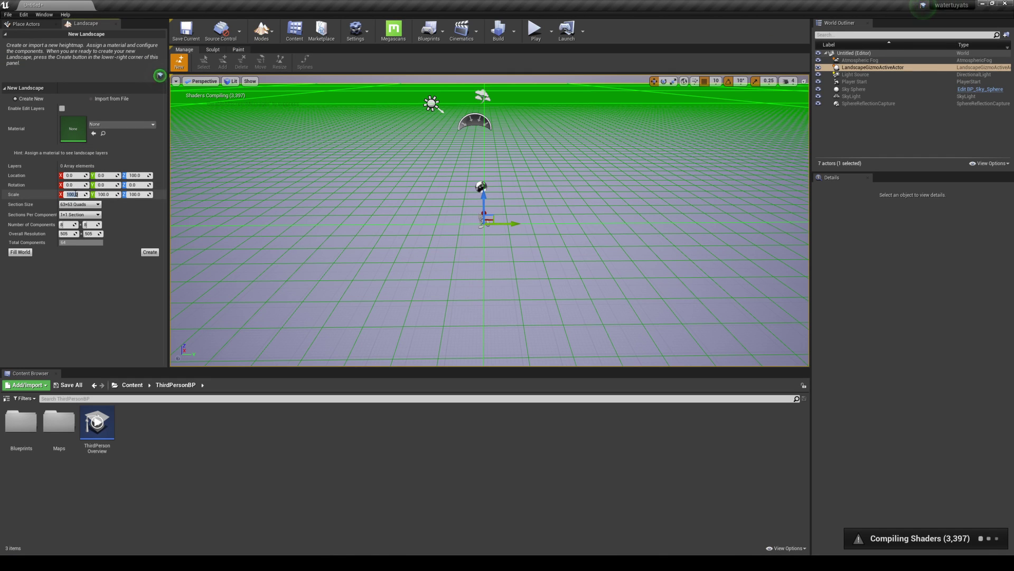
{"action": "type", "text": "70"}
{"action": "key", "text": "Tab"}
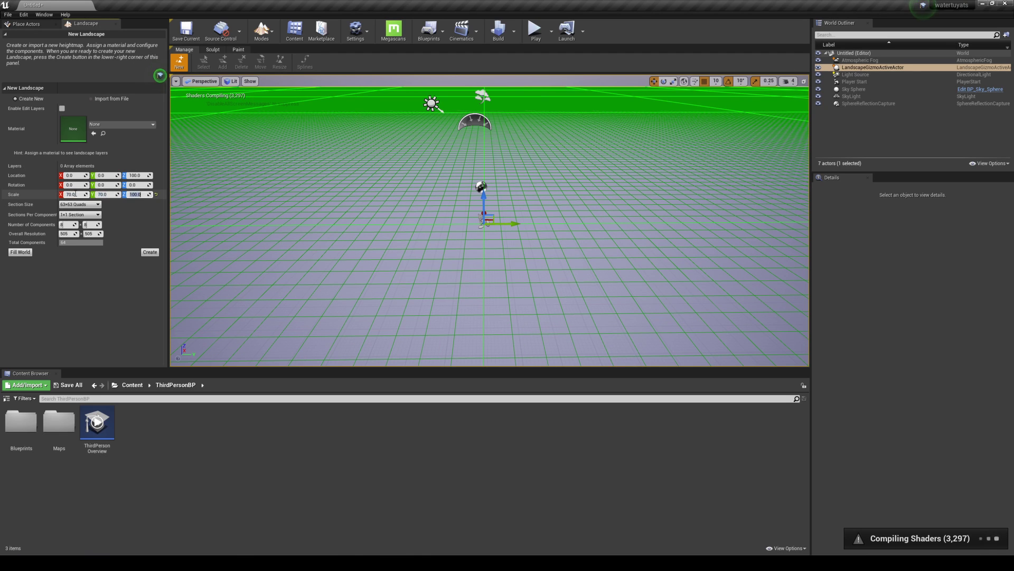
- Set the new landscape to 2x2 sections per component and 7 by 7 components
{"action": "left_click", "coordinate": [80, 215]}
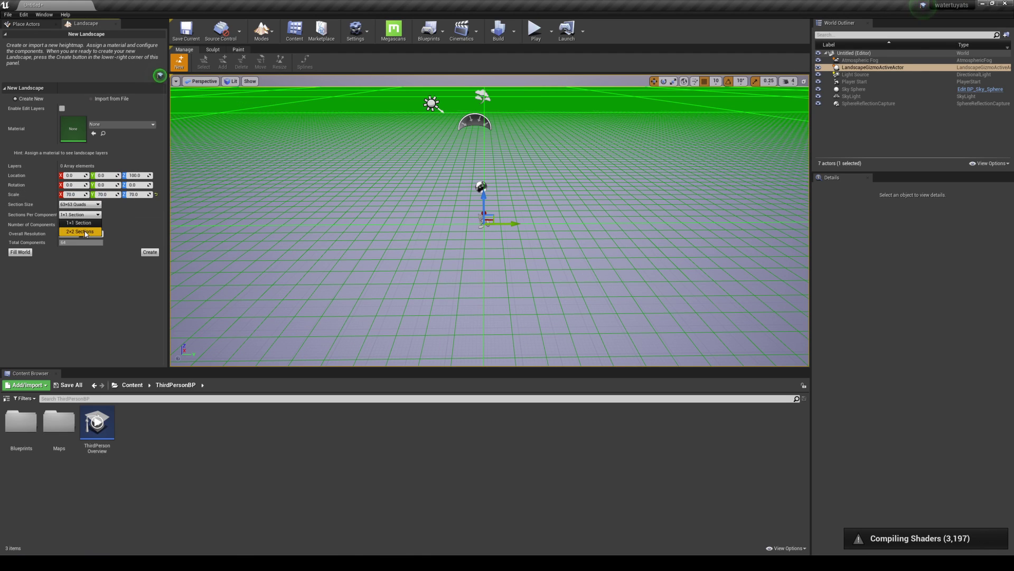
{"action": "left_click", "coordinate": [77, 232]}
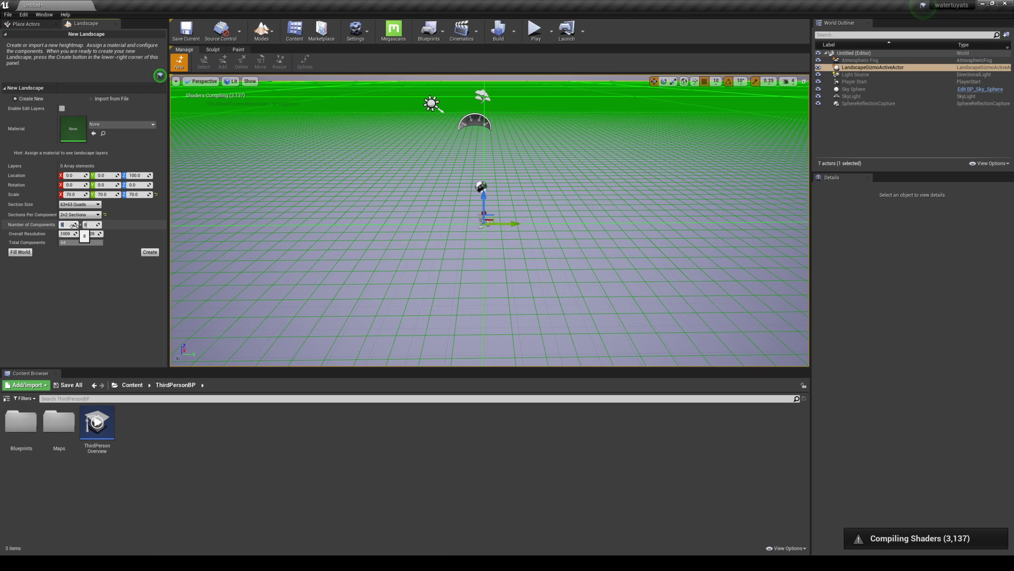
{"action": "type", "text": "6"}
{"action": "key", "text": "Tab"}
{"action": "type", "text": "7"}
{"action": "key", "text": "Tab"}
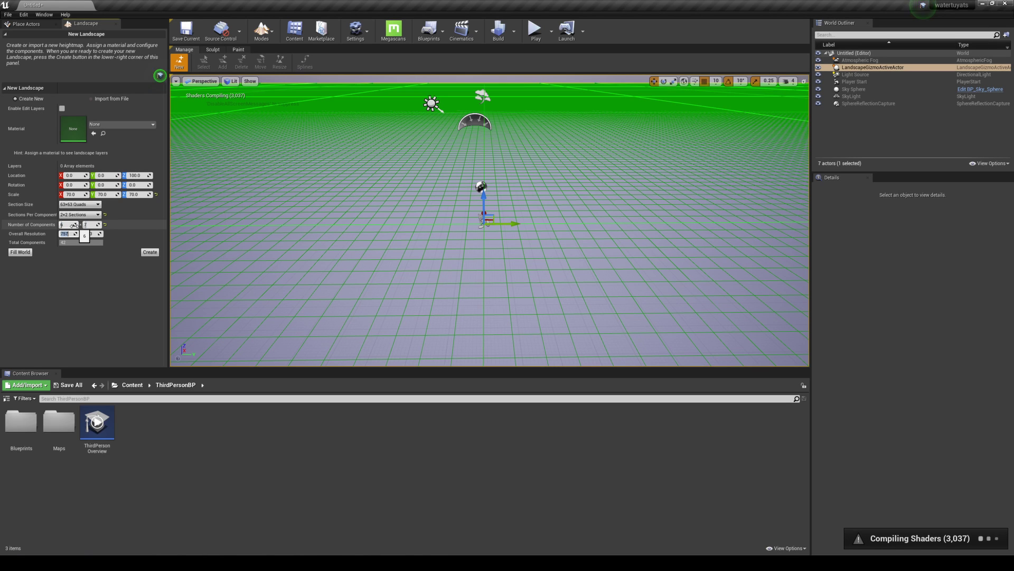
{"action": "key", "text": "Tab"}
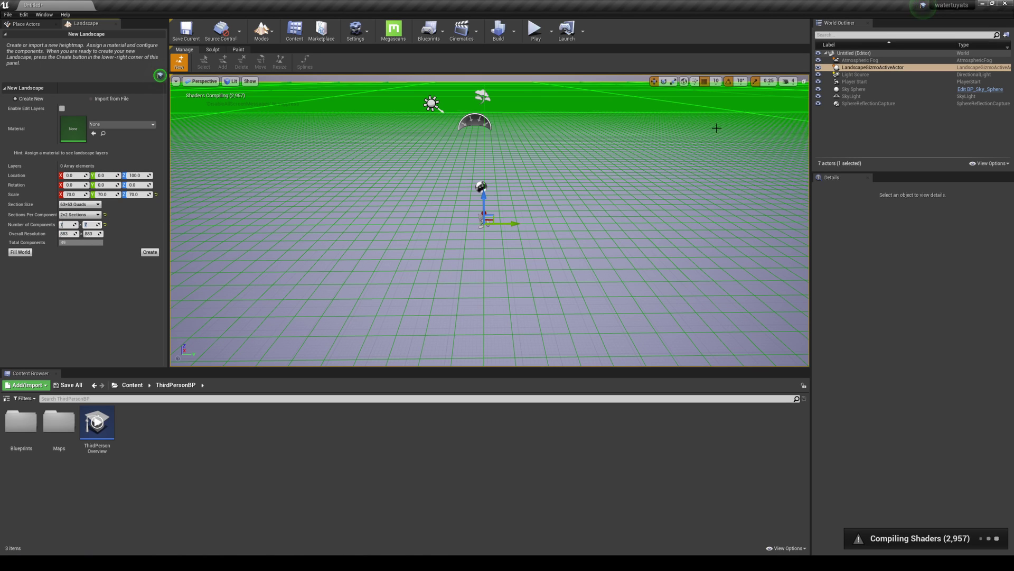
- Enable edit layers for the new landscape and create it
{"action": "right_click_drag", "start_coordinate": [608, 200], "coordinate": [621, 180]}
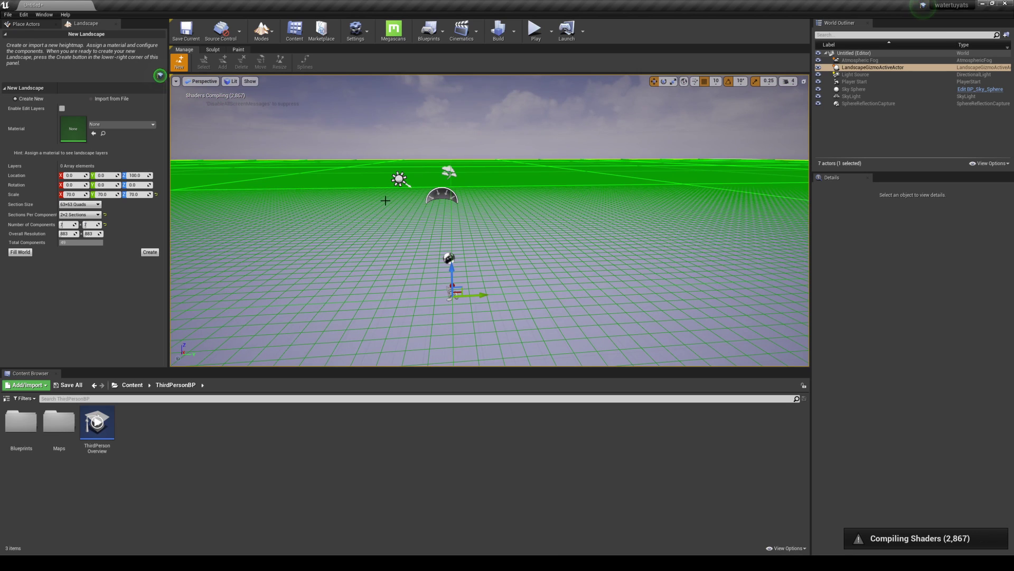
{"action": "right_click_drag", "start_coordinate": [368, 231], "coordinate": [365, 235]}
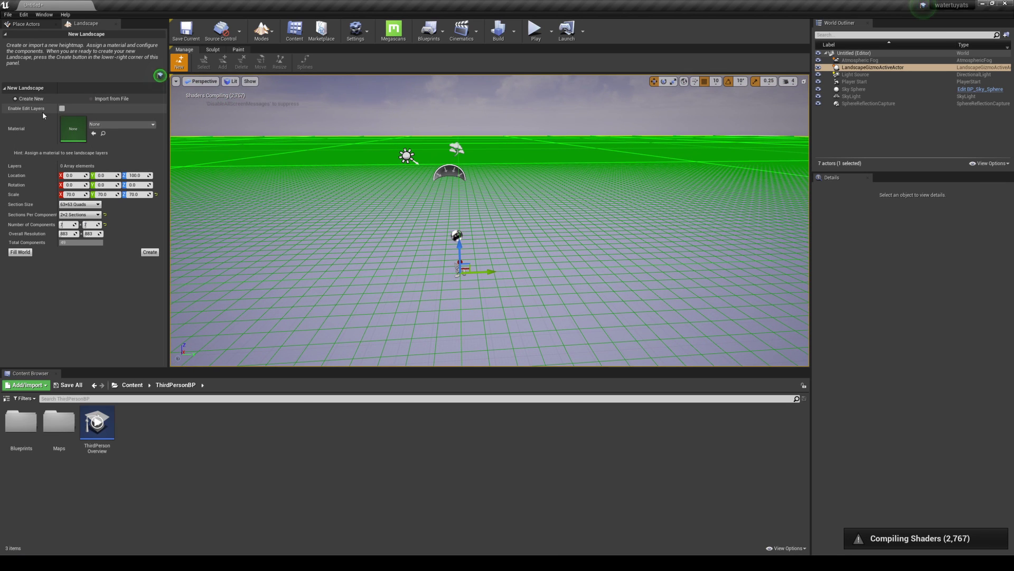
{"action": "left_click", "coordinate": [61, 109]}
{"action": "left_click", "coordinate": [150, 252]}
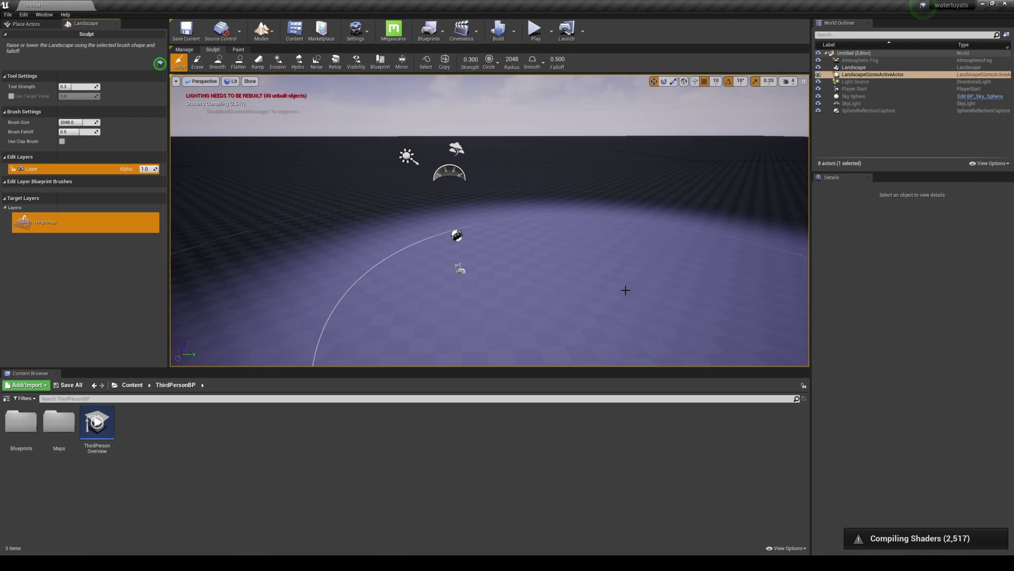
- Leave landscape sculpting and return the editor to Select mode
{"action": "mouse_move", "coordinate": [624, 288]}
{"action": "right_mouse_down"}
{"action": "mouse_move", "coordinate": [521, 291]}
{"action": "mouse_move", "coordinate": [555, 297]}
{"action": "right_mouse_up"}
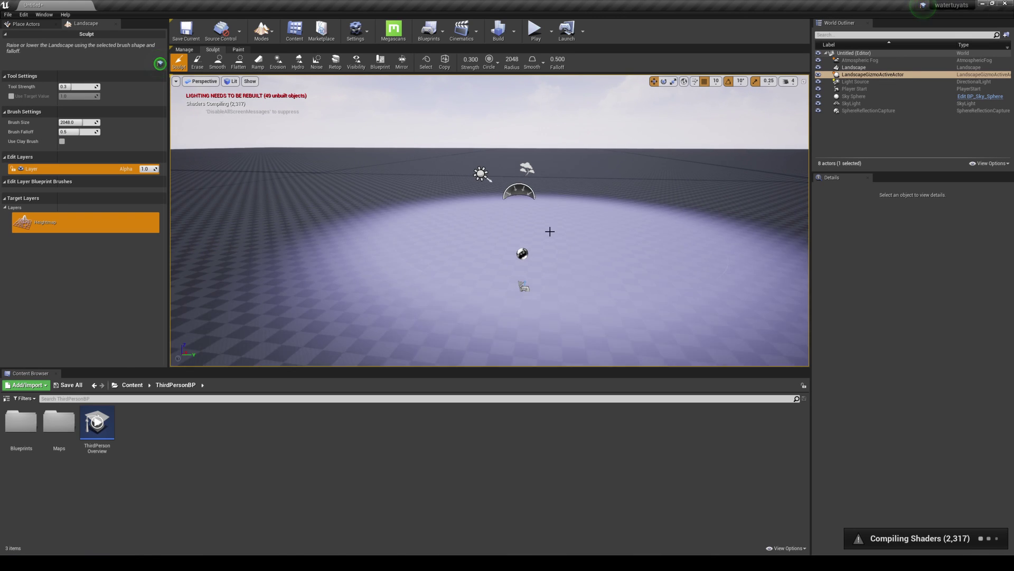
{"action": "mouse_move", "coordinate": [591, 263]}
{"action": "right_mouse_down"}
{"action": "mouse_move", "coordinate": [660, 258]}
{"action": "mouse_move", "coordinate": [602, 256]}
{"action": "right_mouse_up"}
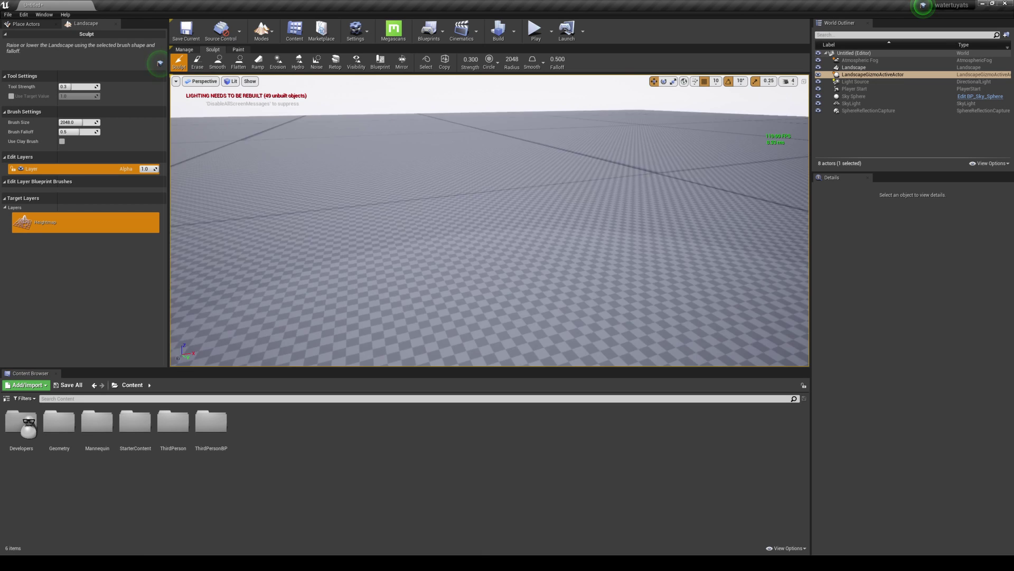
{"action": "right_click_drag", "start_coordinate": [489, 219], "coordinate": [574, 235]}
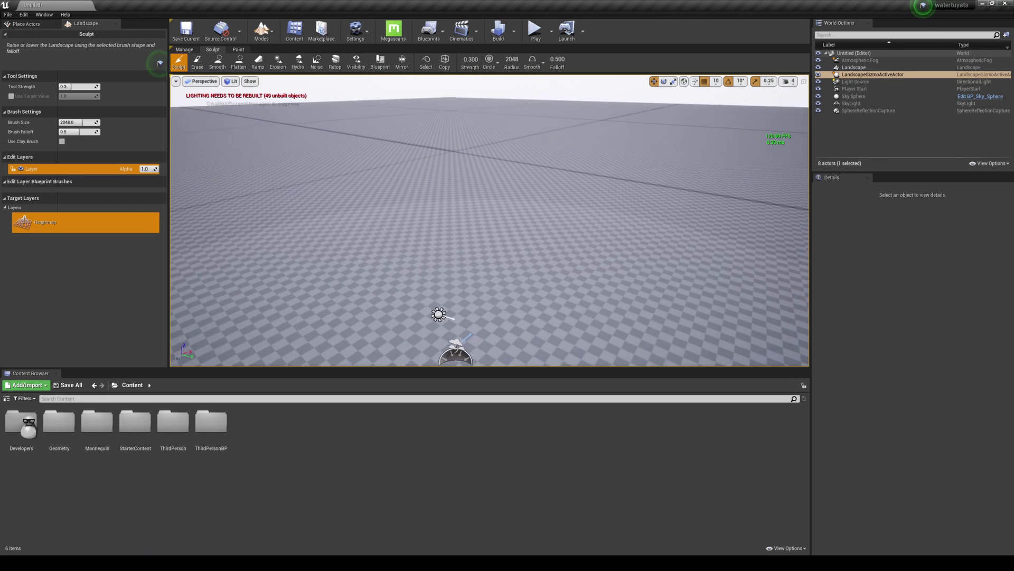
{"action": "right_click_drag", "start_coordinate": [489, 238], "coordinate": [486, 240]}
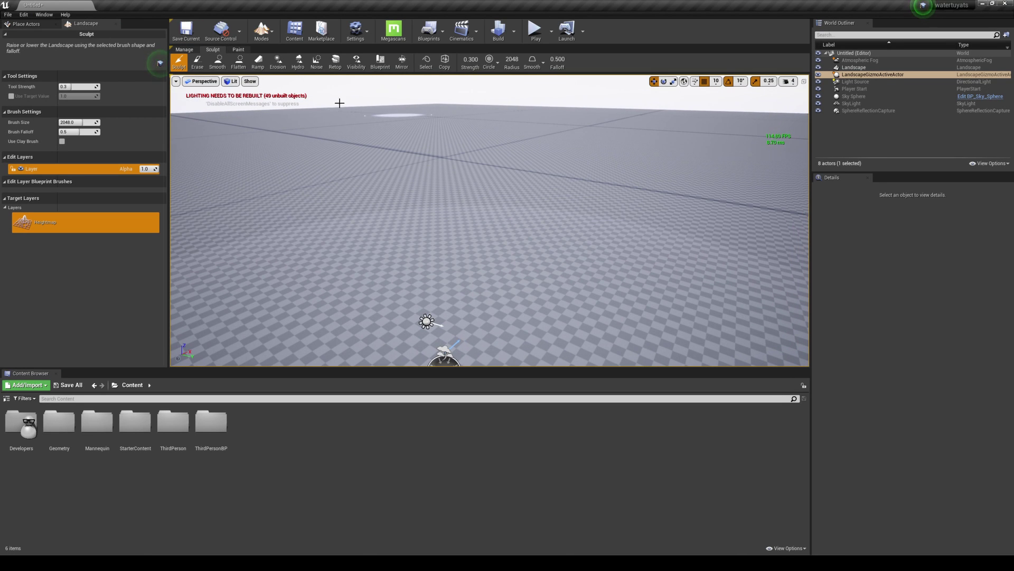
{"action": "left_click", "coordinate": [263, 33]}
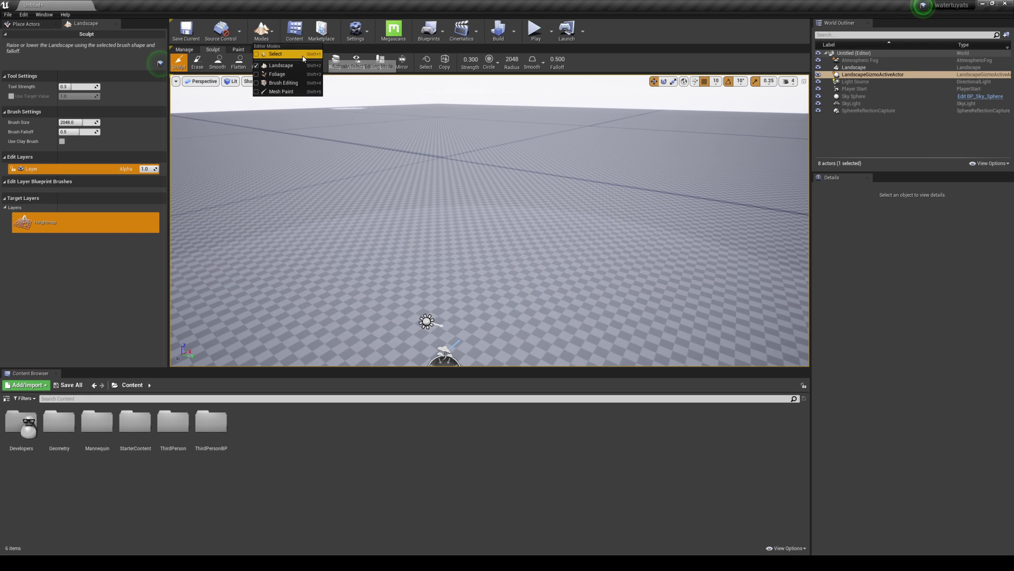
{"action": "left_click", "coordinate": [302, 56]}
{"action": "mouse_move", "coordinate": [378, 273]}
{"action": "right_mouse_down"}
{"action": "mouse_move", "coordinate": [429, 245]}
{"action": "mouse_move", "coordinate": [402, 272]}
{"action": "mouse_move", "coordinate": [378, 270]}
{"action": "right_mouse_up"}
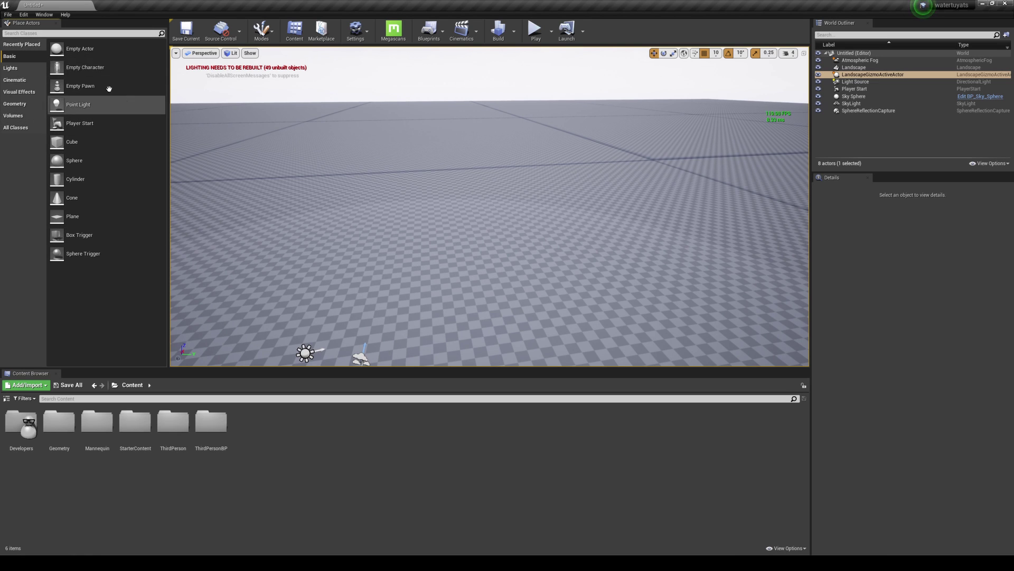
- Search the placeable actors for water and place a Water Body Ocean on the landscape
{"action": "left_click", "coordinate": [44, 15]}
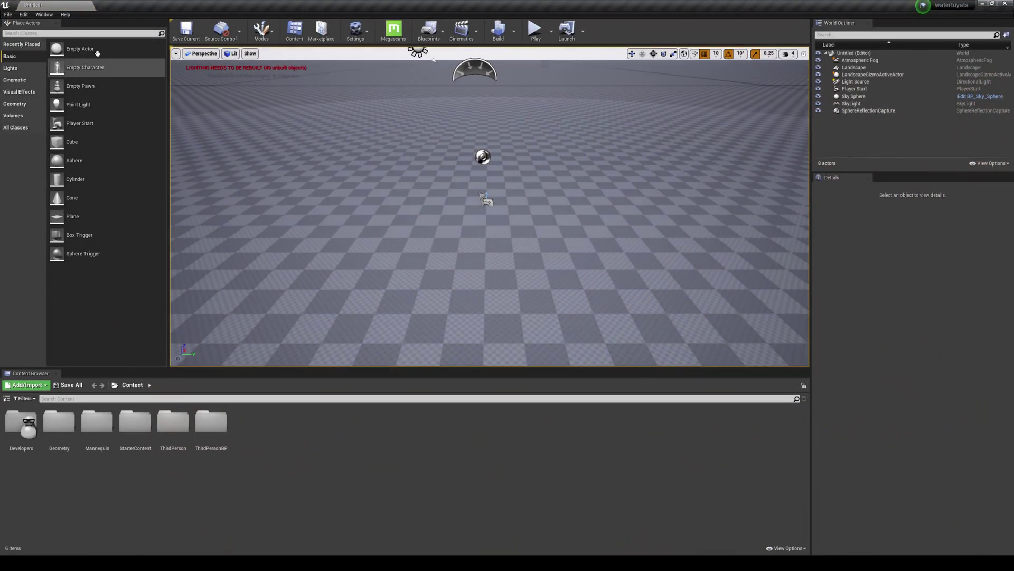
{"action": "left_click", "coordinate": [97, 33]}
{"action": "type", "text": "water"}
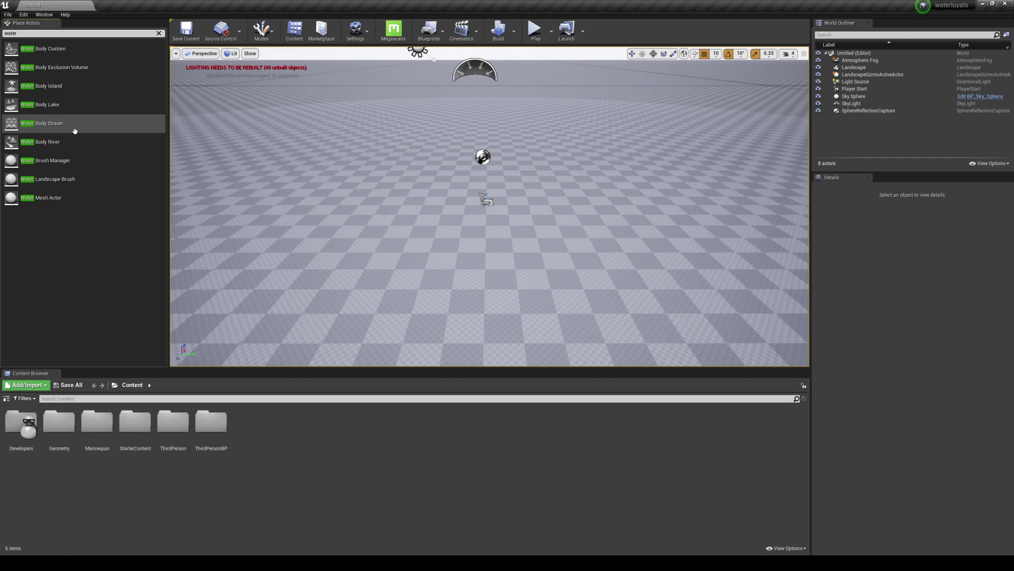
{"action": "left_click_drag", "start_coordinate": [37, 125], "coordinate": [573, 208]}
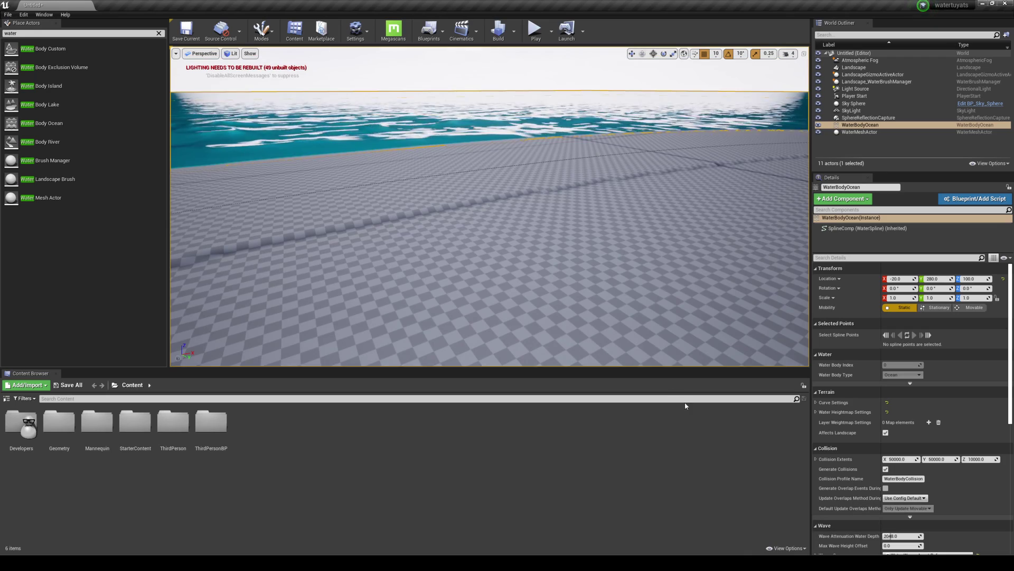
{"action": "right_click_drag", "start_coordinate": [498, 193], "coordinate": [793, 135]}
{"action": "key", "text": "w"}
{"action": "key", "text": "a"}
{"action": "right_click_drag", "start_coordinate": [565, 167], "coordinate": [528, 170]}
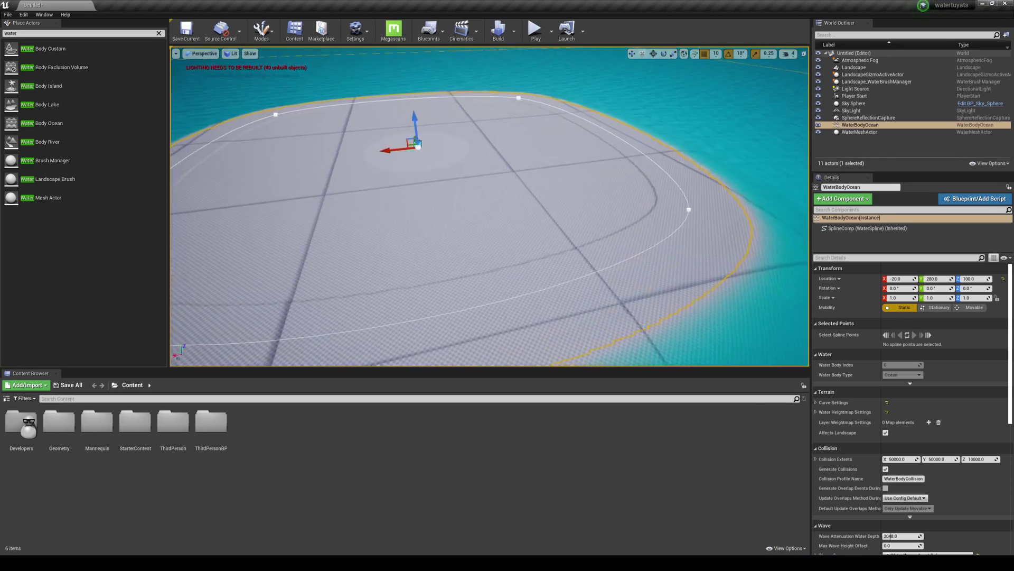
- Examine the ocean's shoreline and its spline points around the edge of the landscape
{"action": "right_click_drag", "start_coordinate": [478, 206], "coordinate": [422, 193]}
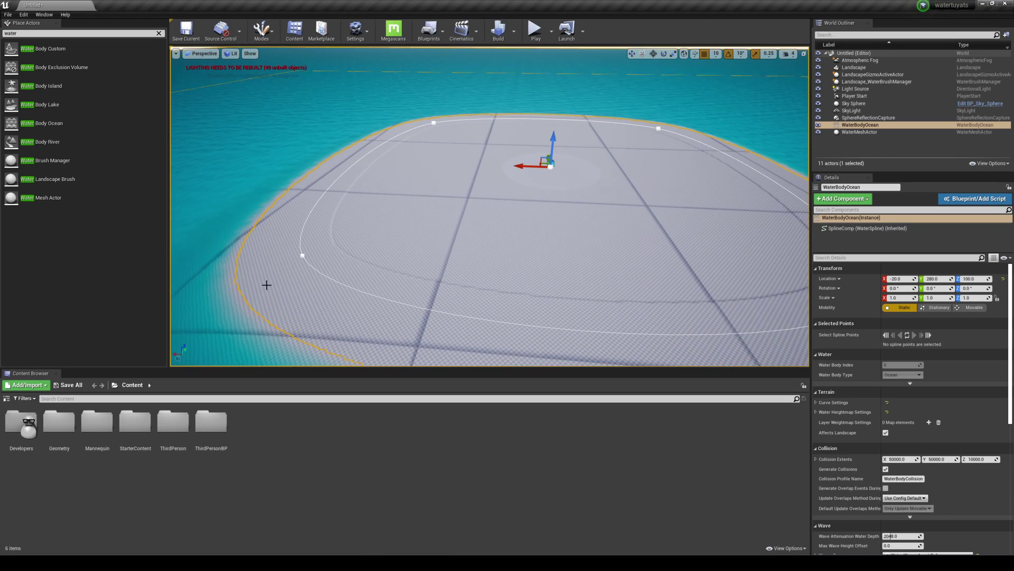
{"action": "left_click", "coordinate": [302, 258]}
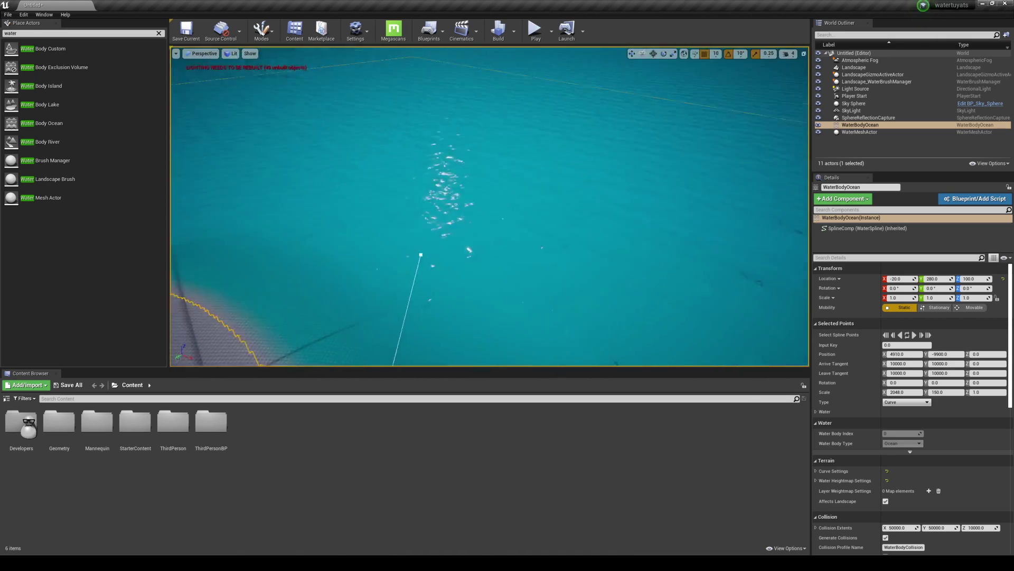
{"action": "right_click_drag", "start_coordinate": [489, 206], "coordinate": [527, 235]}
{"action": "key", "text": "Escape"}
{"action": "left_click", "coordinate": [527, 235]}
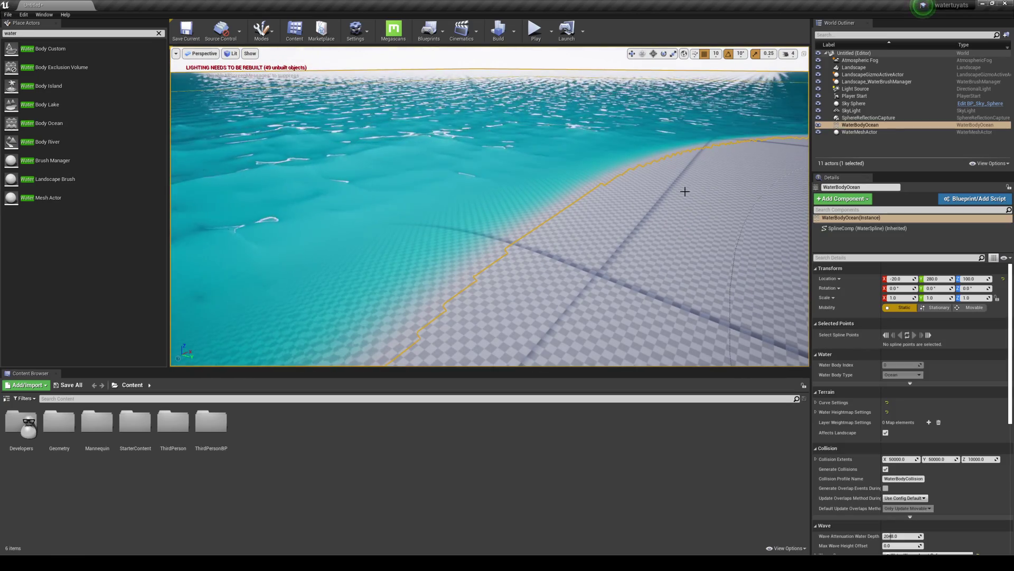
{"action": "right_click_drag", "start_coordinate": [622, 149], "coordinate": [622, 133]}
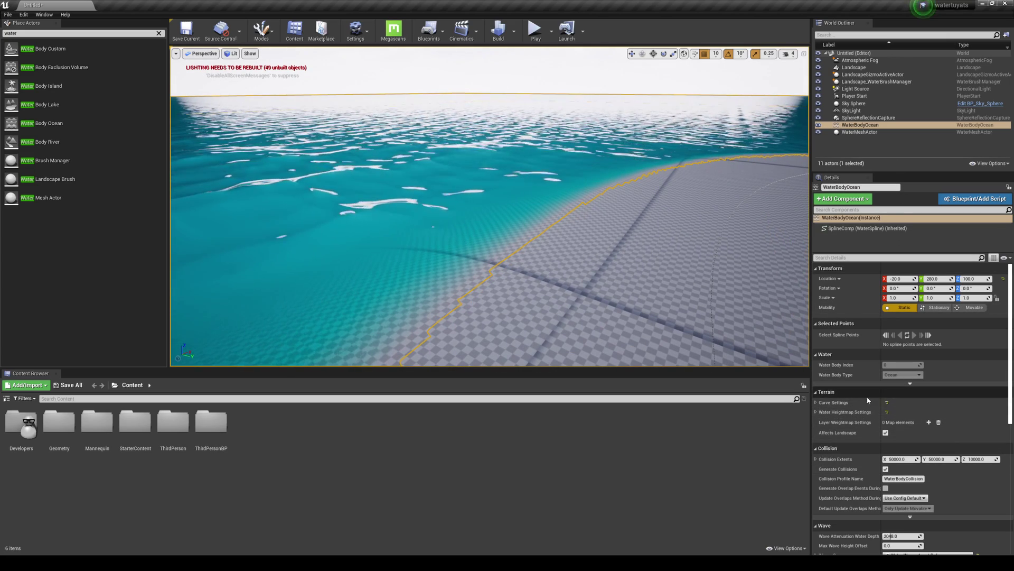
- Review the ocean's terrain settings, including curve settings, water heightmap settings and their effects, down to its wave settings
{"action": "left_click", "coordinate": [816, 403]}
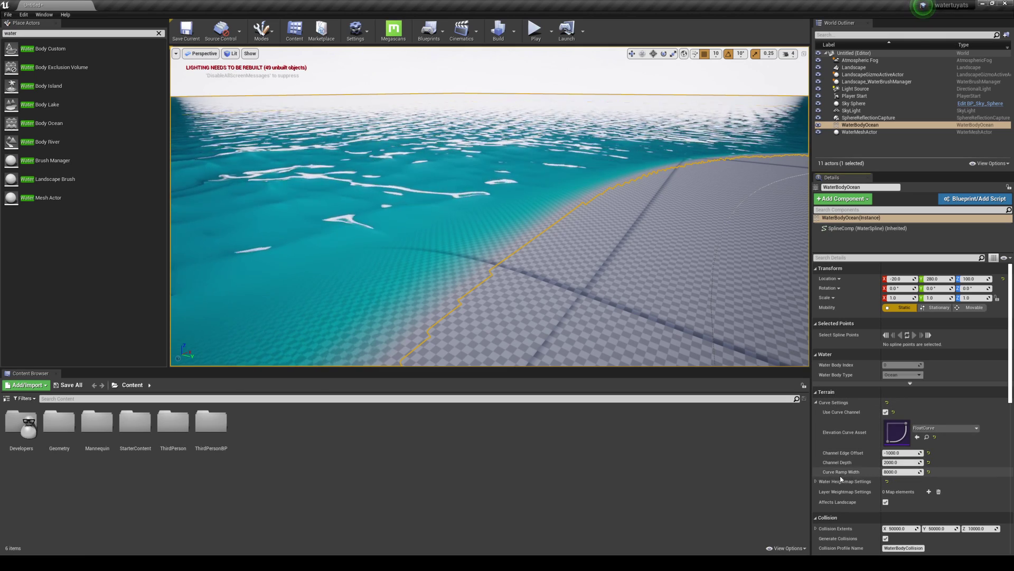
{"action": "left_click", "coordinate": [816, 481]}
{"action": "scroll", "coordinate": [898, 474], "scroll_direction": "down", "scroll_amount": 1}
{"action": "scroll", "coordinate": [911, 470], "scroll_direction": "down", "scroll_amount": 3}
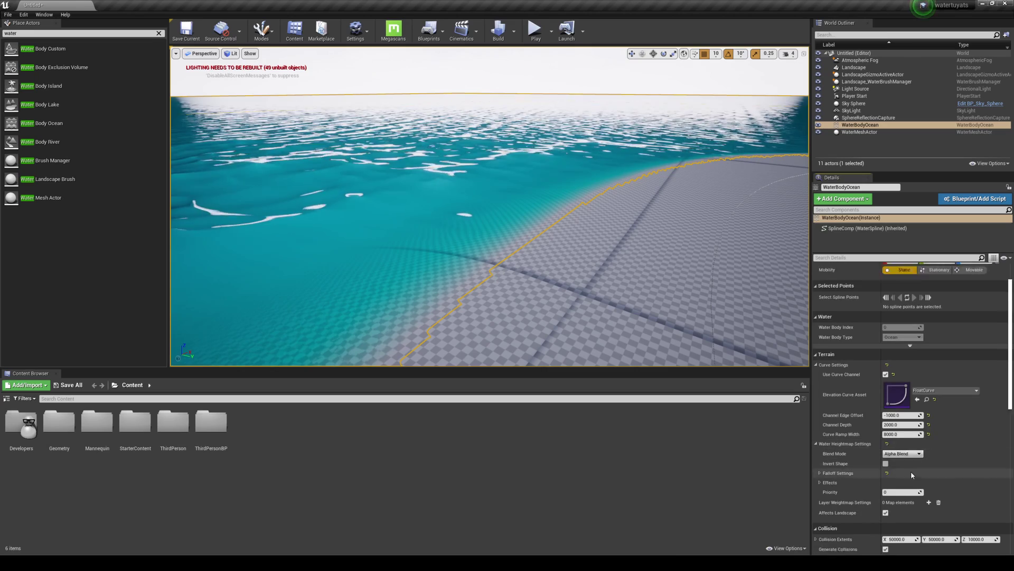
{"action": "left_click", "coordinate": [820, 431]}
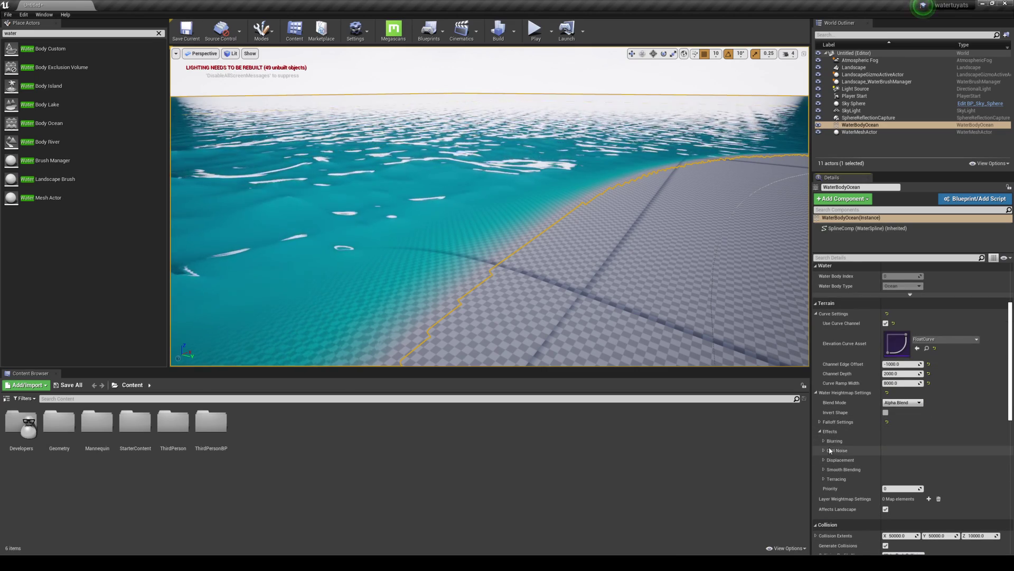
{"action": "mouse_move", "coordinate": [671, 297]}
{"action": "right_mouse_down"}
{"action": "mouse_move", "coordinate": [655, 296]}
{"action": "mouse_move", "coordinate": [676, 295]}
{"action": "right_mouse_up"}
{"action": "right_click_drag", "start_coordinate": [539, 301], "coordinate": [625, 283]}
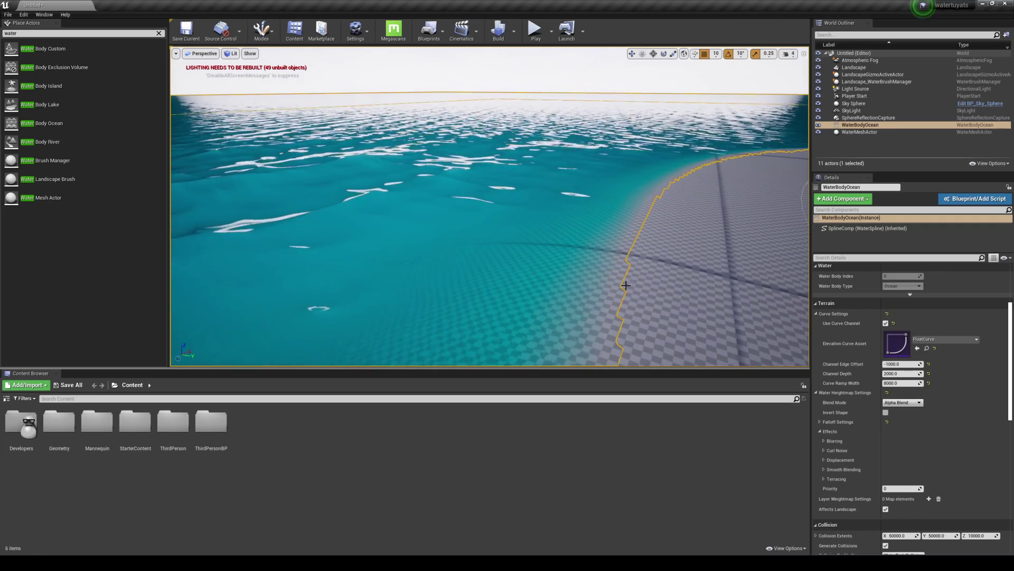
{"action": "left_click", "coordinate": [817, 314]}
{"action": "scroll", "coordinate": [856, 348], "scroll_direction": "down", "scroll_amount": 3}
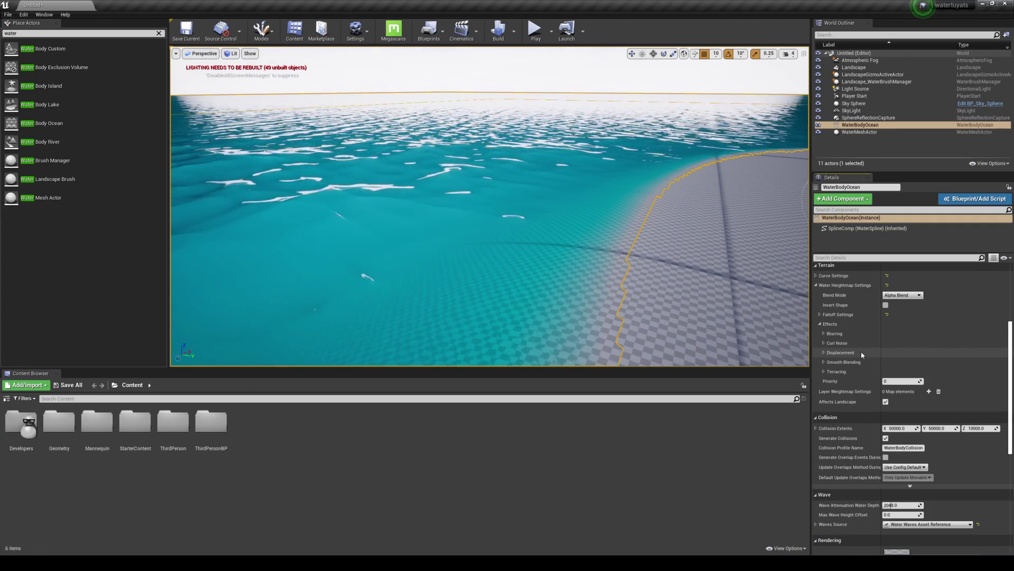
{"action": "scroll", "coordinate": [862, 354], "scroll_direction": "down", "scroll_amount": 5}
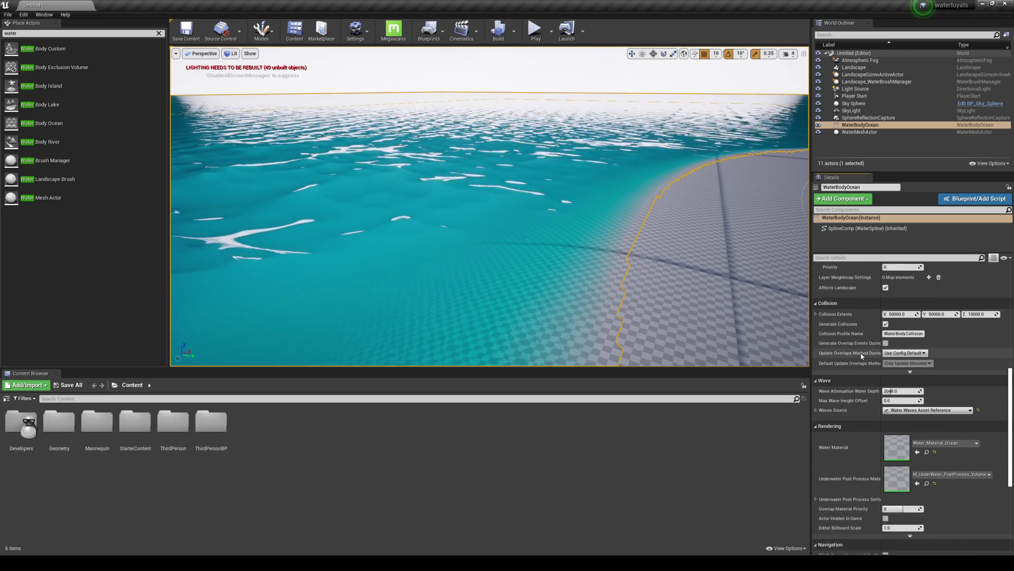
- Locate the GerstnerWaves_Ocean asset referenced by the ocean's waves source and open it for editing
{"action": "left_click", "coordinate": [815, 385]}
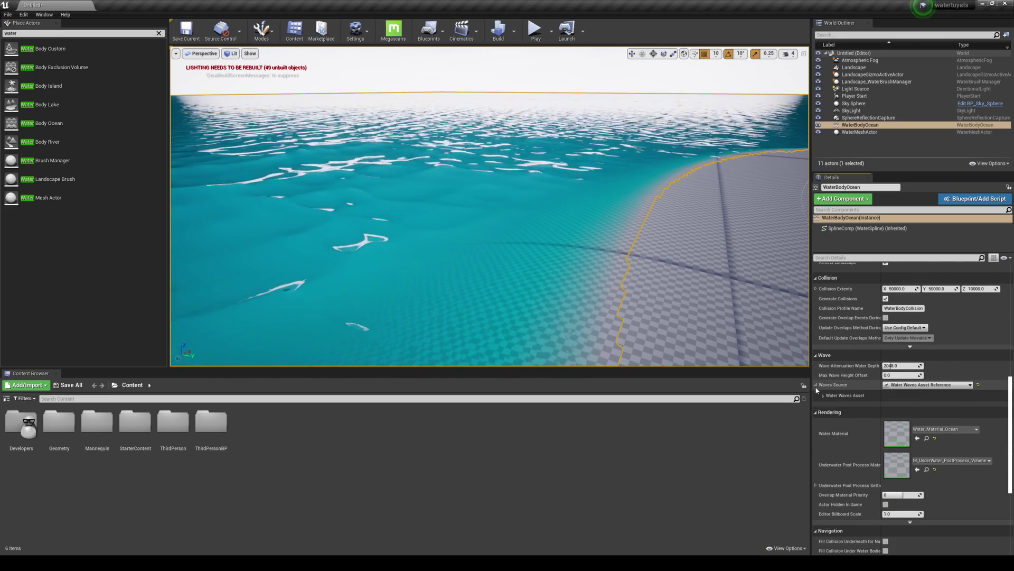
{"action": "left_click", "coordinate": [823, 395]}
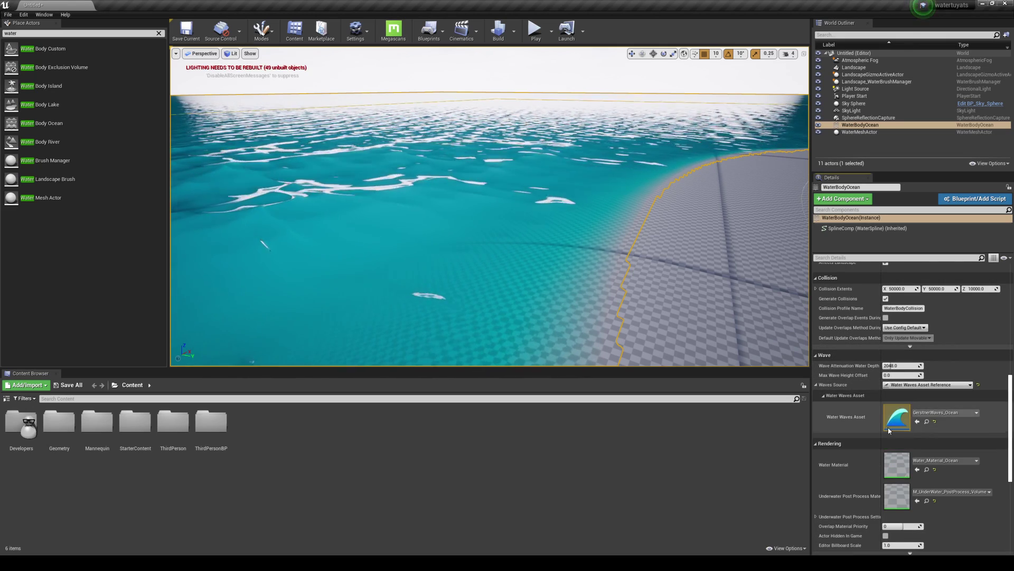
{"action": "left_click", "coordinate": [928, 422]}
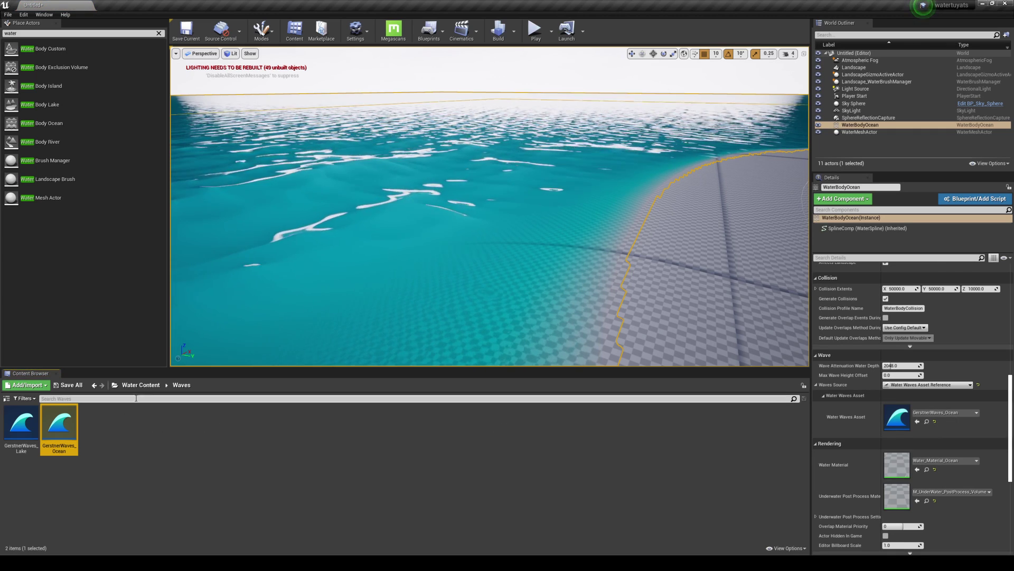
{"action": "double_click", "coordinate": [59, 427]}
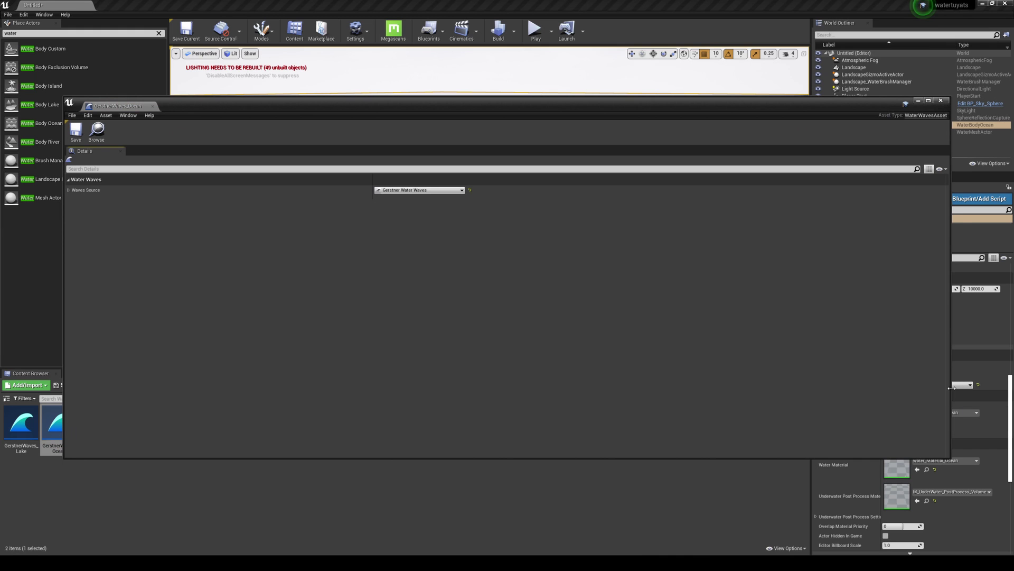
- Shrink the wave asset's editor window and place it beside the viewport so the ocean stays in view
{"action": "left_click_drag", "start_coordinate": [951, 388], "coordinate": [417, 396]}
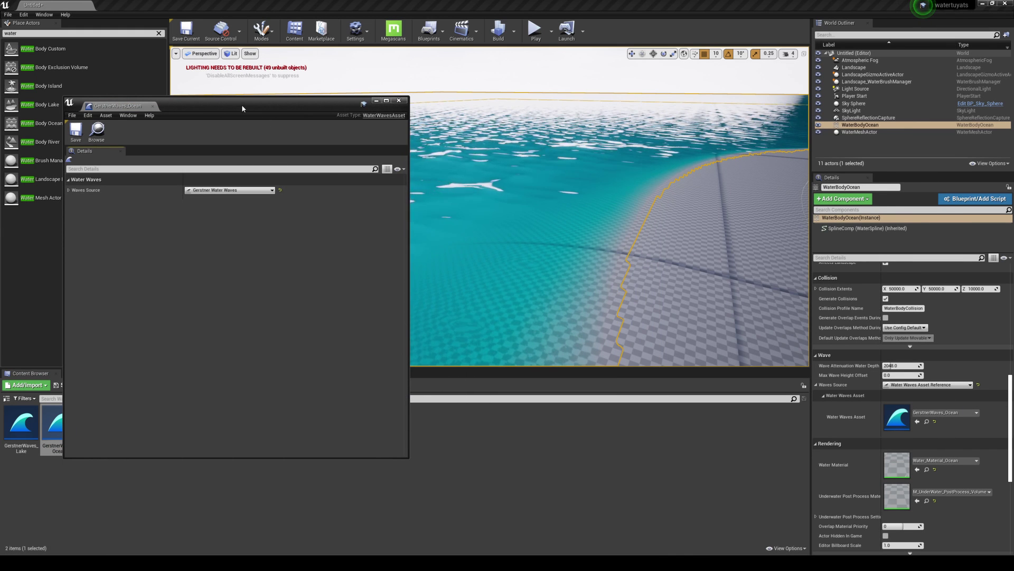
{"action": "left_click_drag", "start_coordinate": [242, 103], "coordinate": [176, 52]}
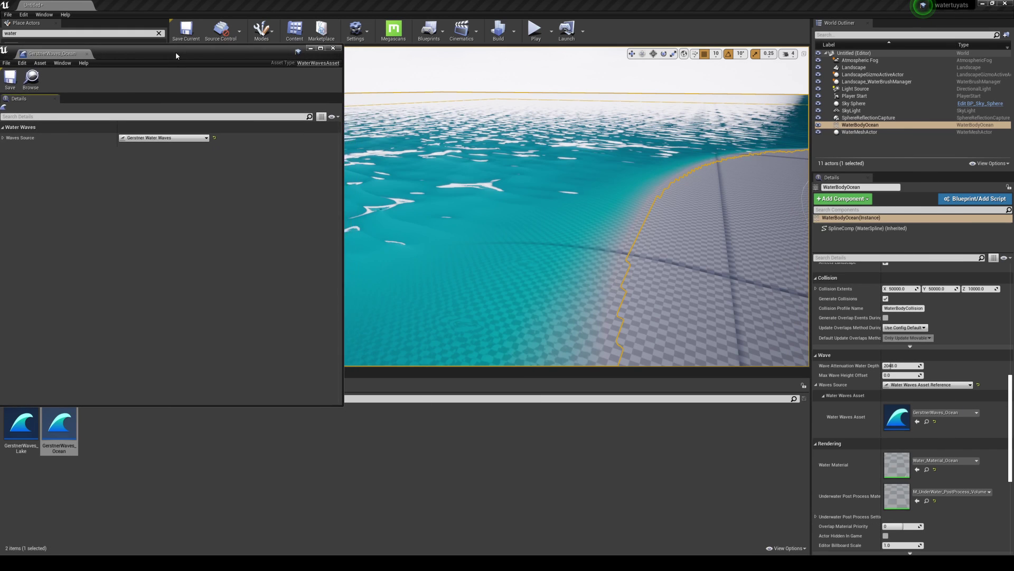
{"action": "left_click_drag", "start_coordinate": [340, 157], "coordinate": [150, 157]}
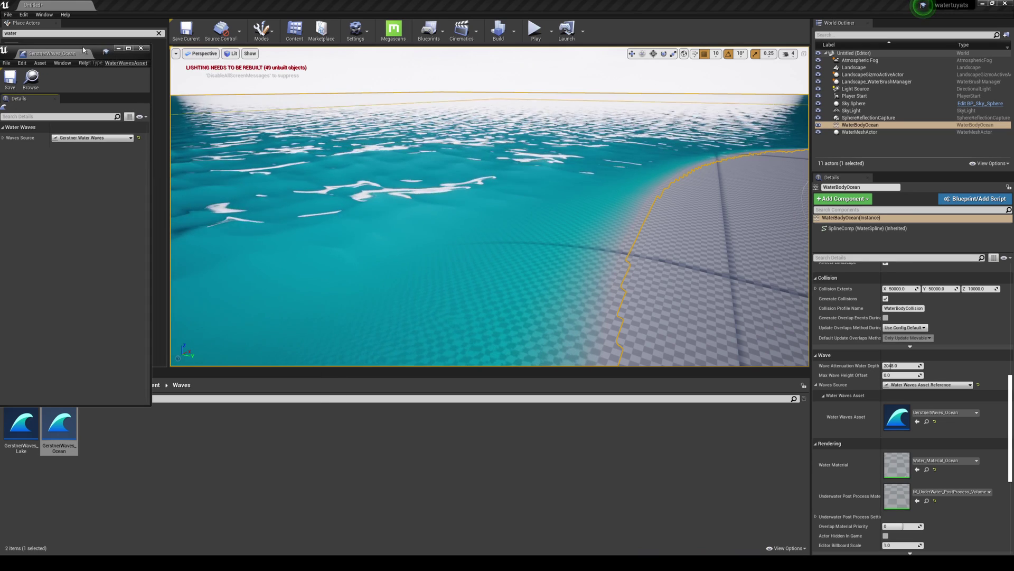
{"action": "left_click_drag", "start_coordinate": [90, 51], "coordinate": [94, 37]}
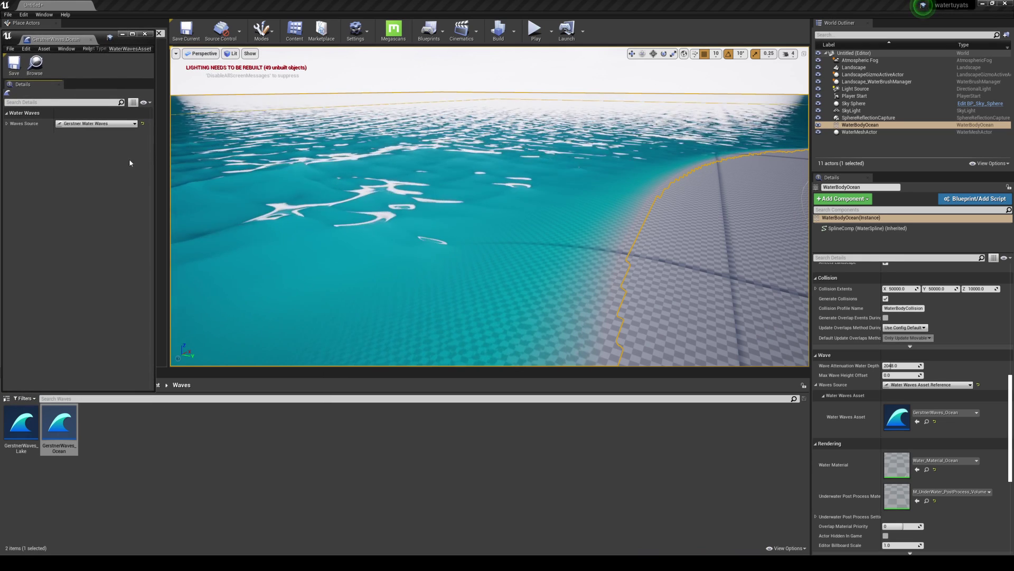
- Expand the Gerstner wave generator's default, wavelength, amplitude, direction and steepness settings
{"action": "left_click", "coordinate": [7, 123]}
{"action": "left_click", "coordinate": [15, 134]}
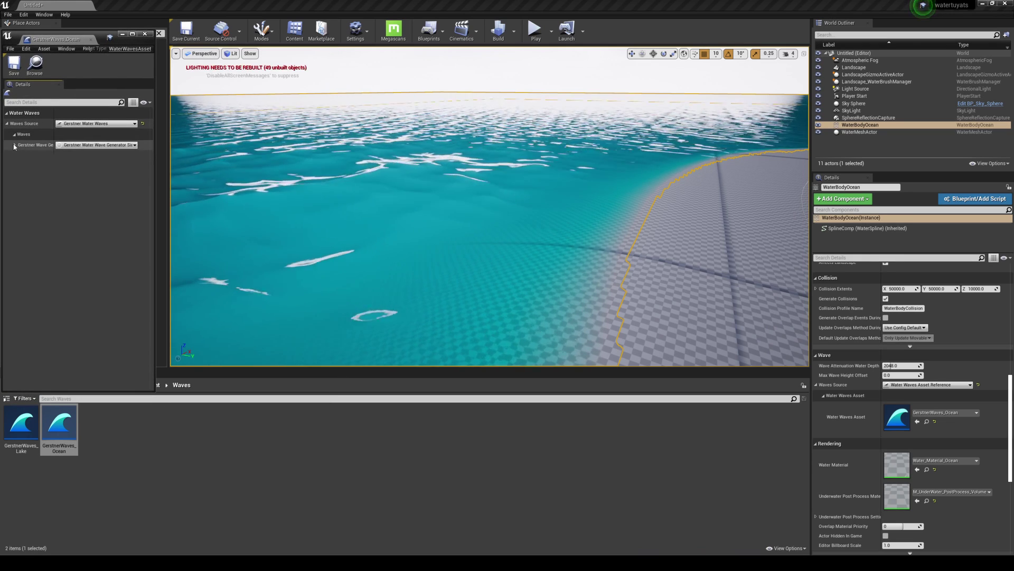
{"action": "left_click", "coordinate": [14, 144]}
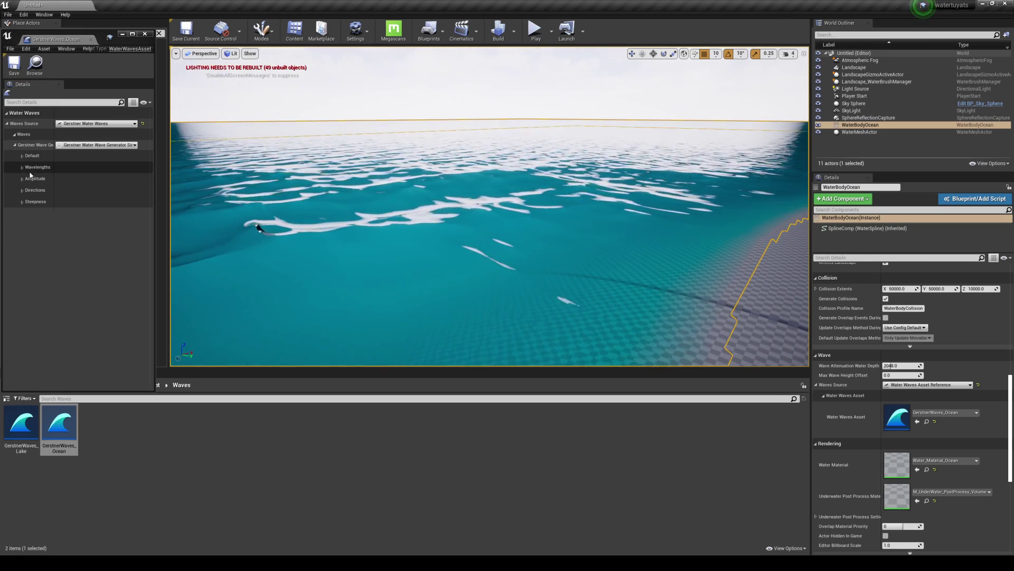
{"action": "left_click", "coordinate": [21, 167]}
{"action": "left_click", "coordinate": [22, 207]}
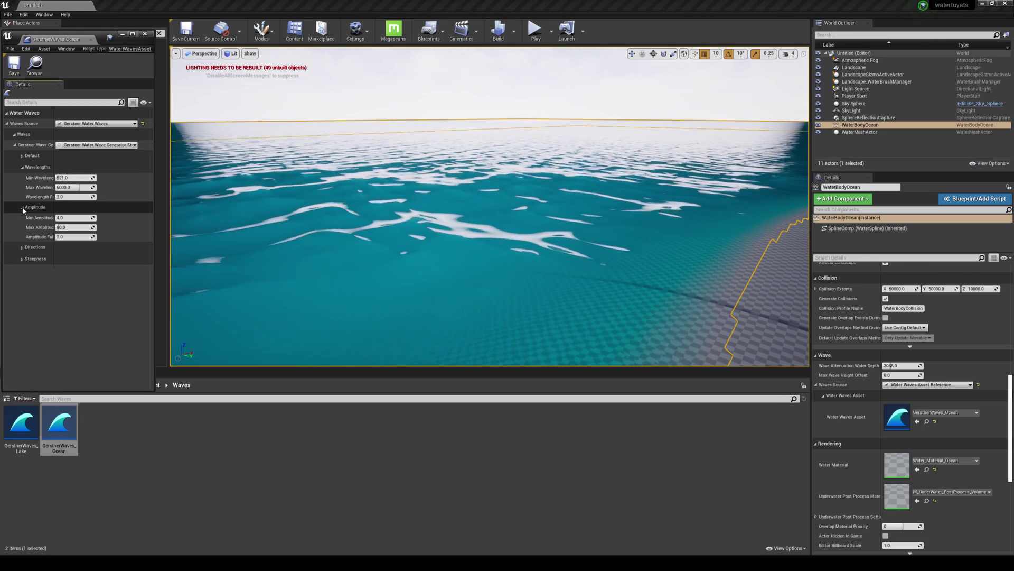
{"action": "left_click", "coordinate": [22, 247]}
{"action": "left_click", "coordinate": [22, 279]}
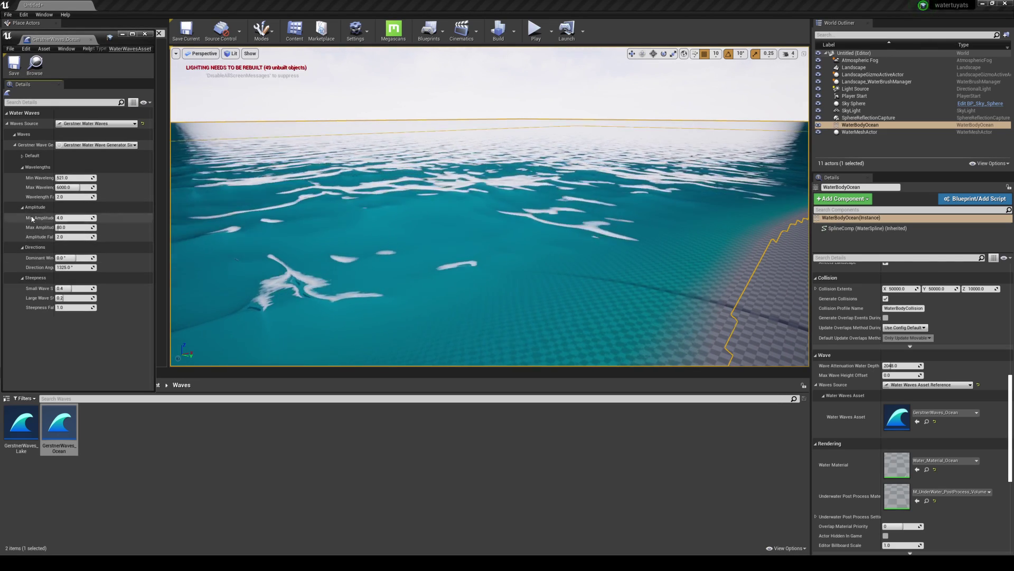
{"action": "left_click", "coordinate": [28, 157]}
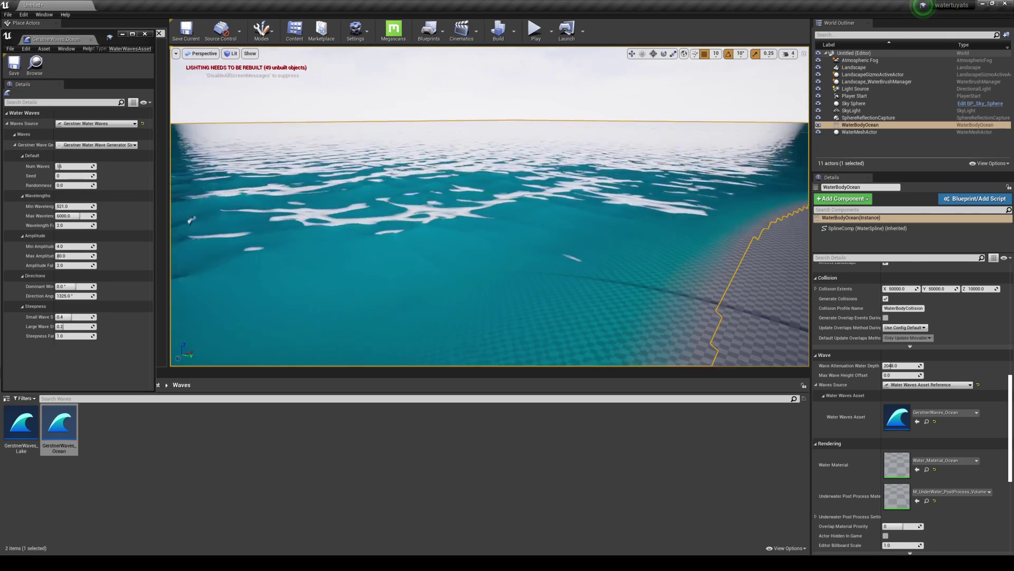
- Set the ocean wave generator's number of waves to 300 and check the ocean surface
{"action": "left_click", "coordinate": [78, 166]}
{"action": "type", "text": "3"}
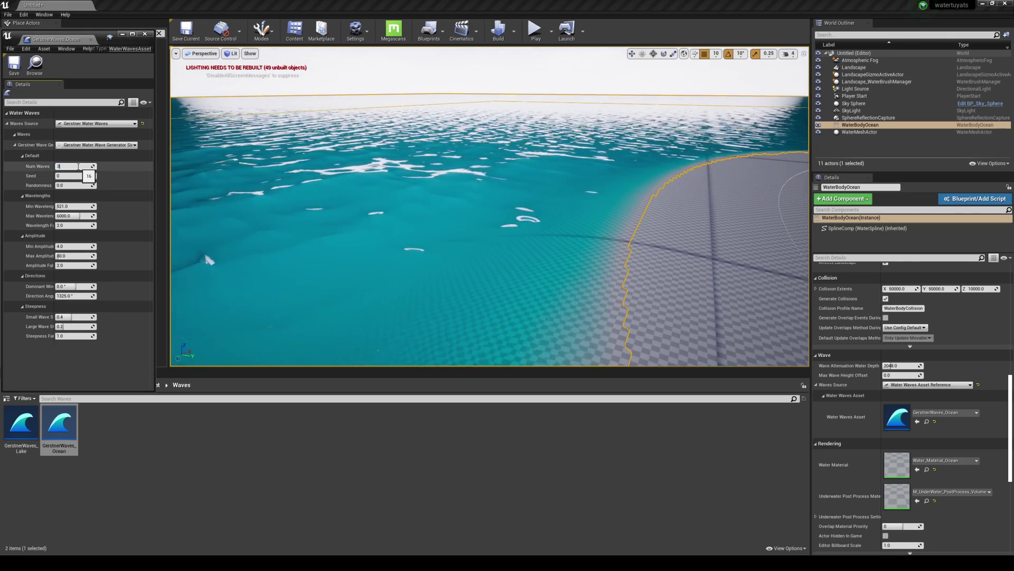
{"action": "type", "text": "00"}
{"action": "key", "text": "Return"}
{"action": "right_click_drag", "start_coordinate": [197, 162], "coordinate": [90, 153]}
{"action": "right_click_drag", "start_coordinate": [275, 206], "coordinate": [411, 206]}
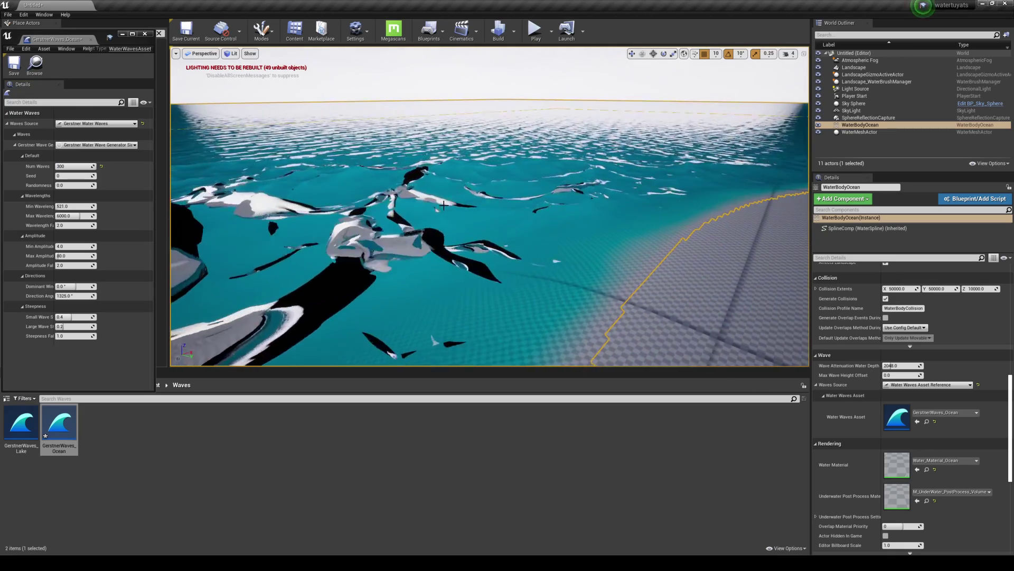
- Set the wave generator's seed to 20 and check the ocean surface
{"action": "left_click", "coordinate": [78, 176]}
{"action": "type", "text": "20"}
{"action": "key", "text": "Return"}
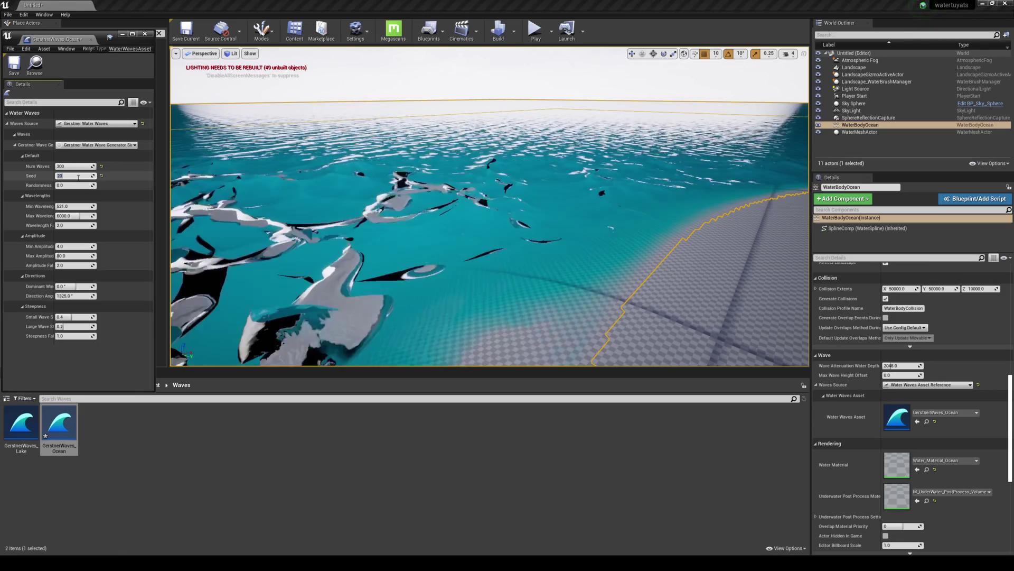
{"action": "right_click_drag", "start_coordinate": [338, 211], "coordinate": [232, 185]}
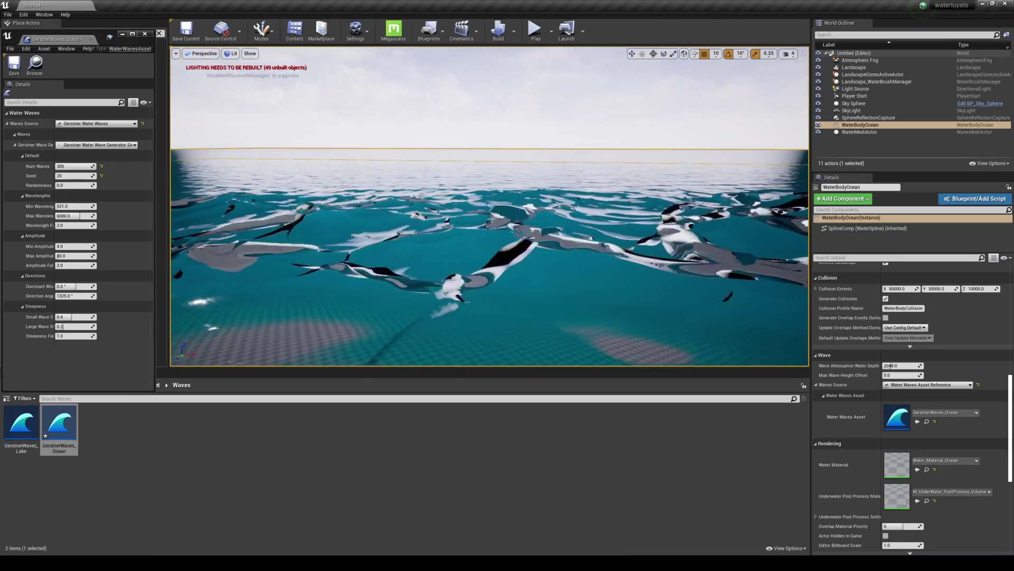
- Set the wave generator's randomness to 20 and check the ocean from several angles
{"action": "left_click", "coordinate": [69, 185]}
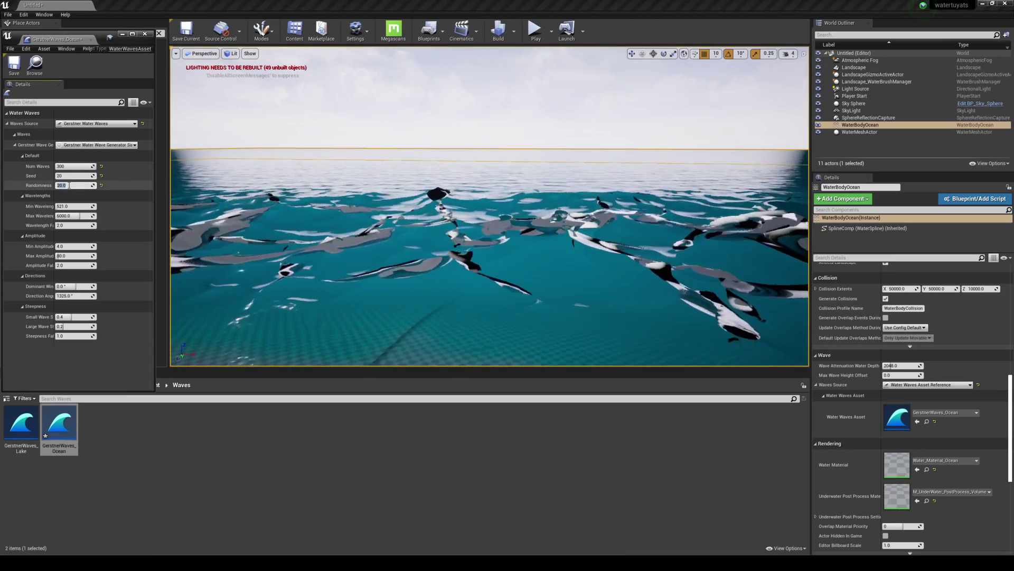
{"action": "type", "text": "20.0"}
{"action": "key", "text": "Return"}
{"action": "right_click_drag", "start_coordinate": [489, 206], "coordinate": [402, 216]}
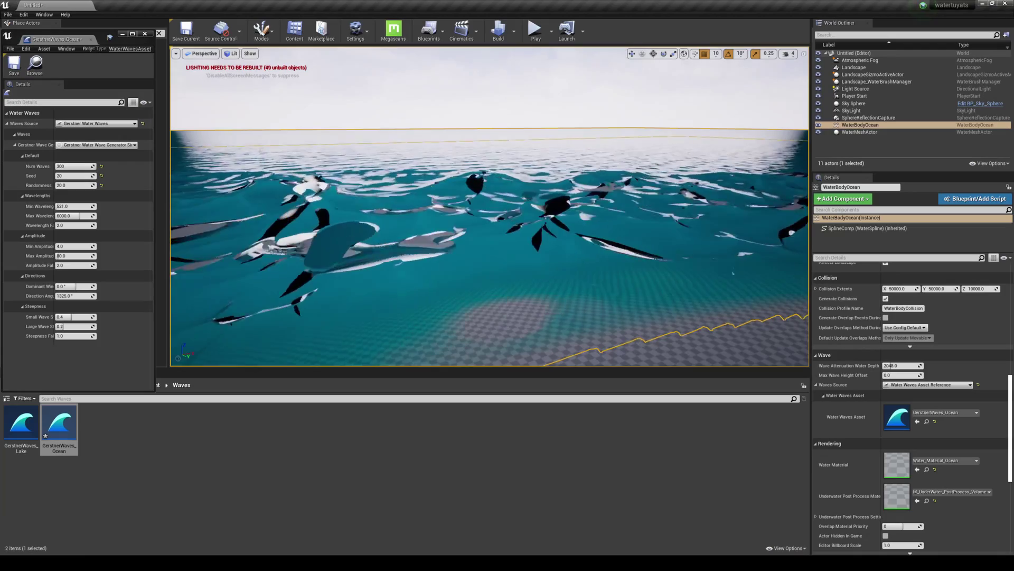
{"action": "right_click_drag", "start_coordinate": [489, 206], "coordinate": [580, 265]}
{"action": "key", "text": "w"}
{"action": "mouse_move", "coordinate": [446, 217]}
{"action": "right_mouse_down"}
{"action": "mouse_move", "coordinate": [446, 205]}
{"action": "mouse_move", "coordinate": [476, 202]}
{"action": "mouse_move", "coordinate": [433, 202]}
{"action": "right_mouse_up"}
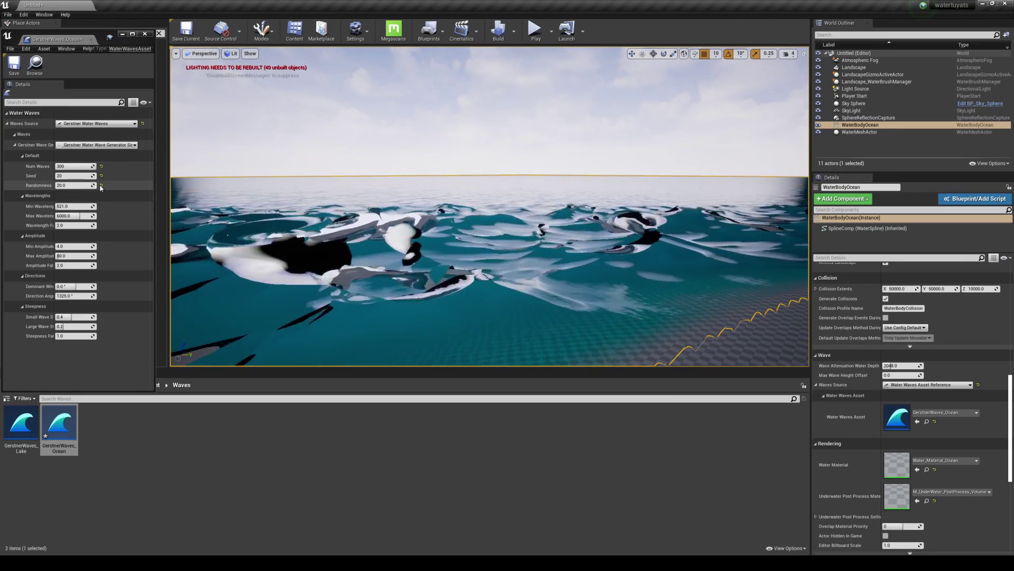
- Set the number of waves to 100, the minimum wavelength to about 1187 and the maximum wavelength to about 3523
{"action": "left_click", "coordinate": [73, 166]}
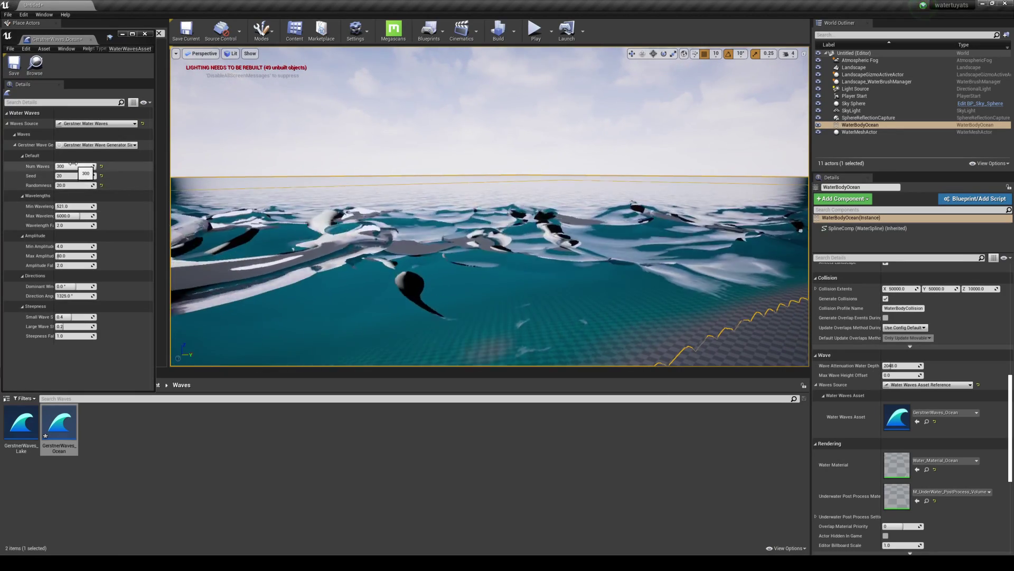
{"action": "type", "text": "100"}
{"action": "key", "text": "Return"}
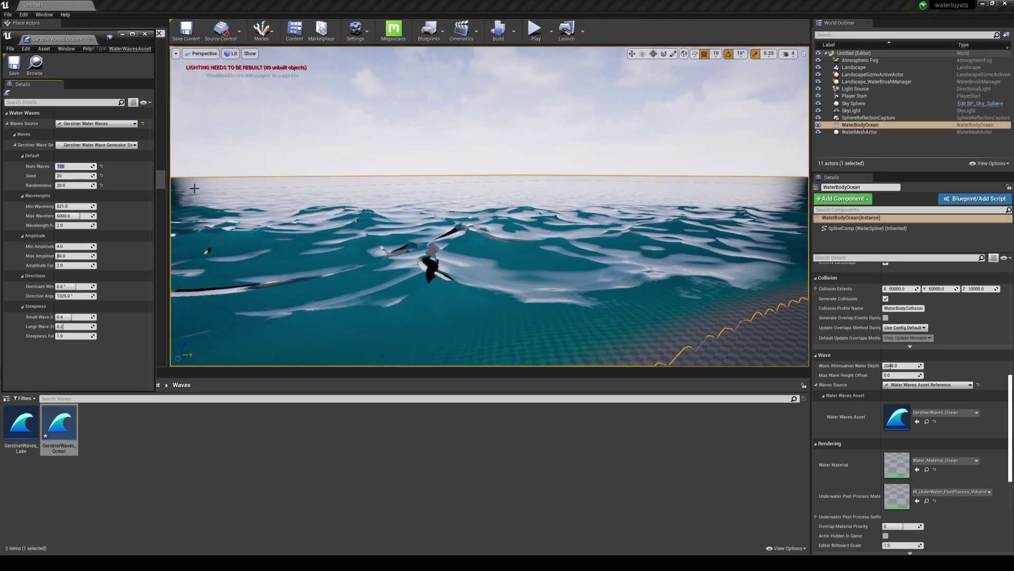
{"action": "left_click_drag", "start_coordinate": [74, 206], "coordinate": [75, 206]}
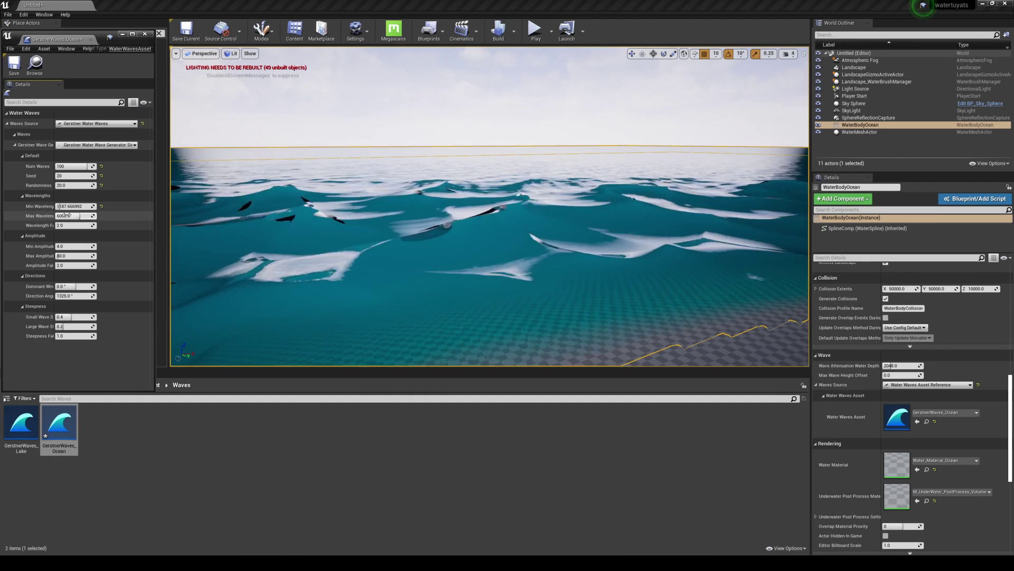
{"action": "left_click_drag", "start_coordinate": [68, 213], "coordinate": [68, 215]}
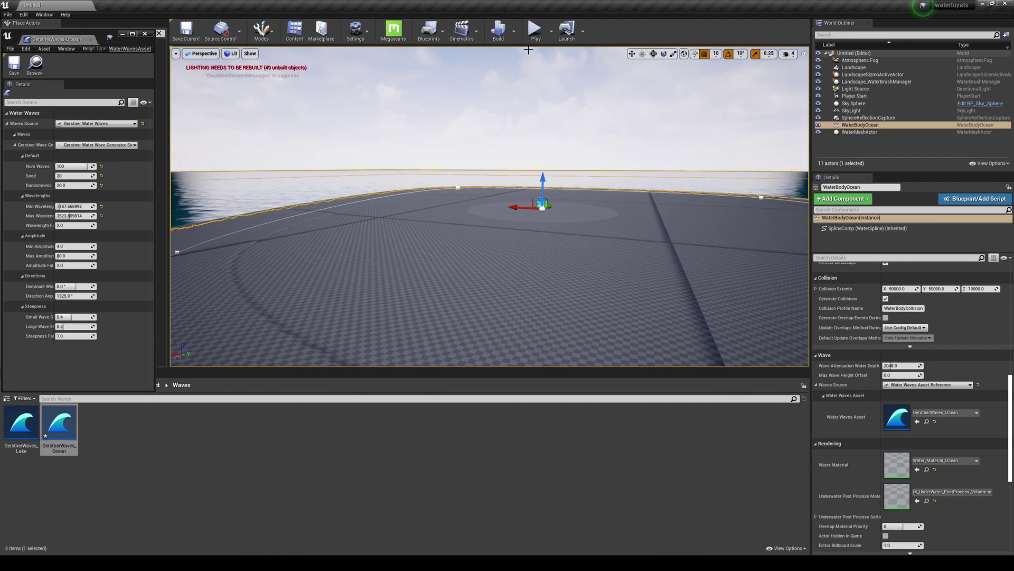
- Briefly play-test the level, stop it, and move the Player Start to about X 10070, near the ocean's shoreline
{"action": "left_click", "coordinate": [534, 30]}
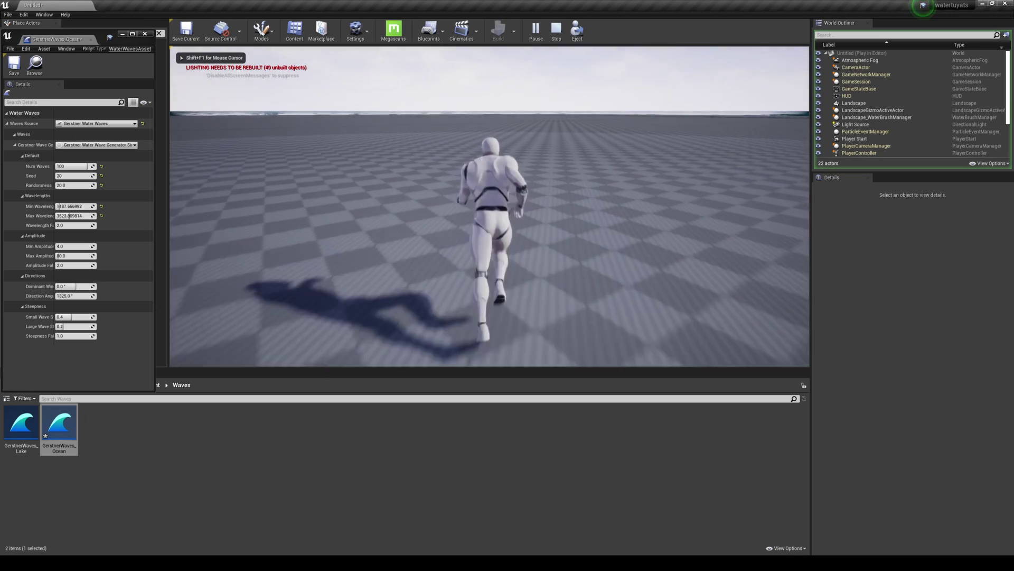
{"action": "key", "text": "Escape"}
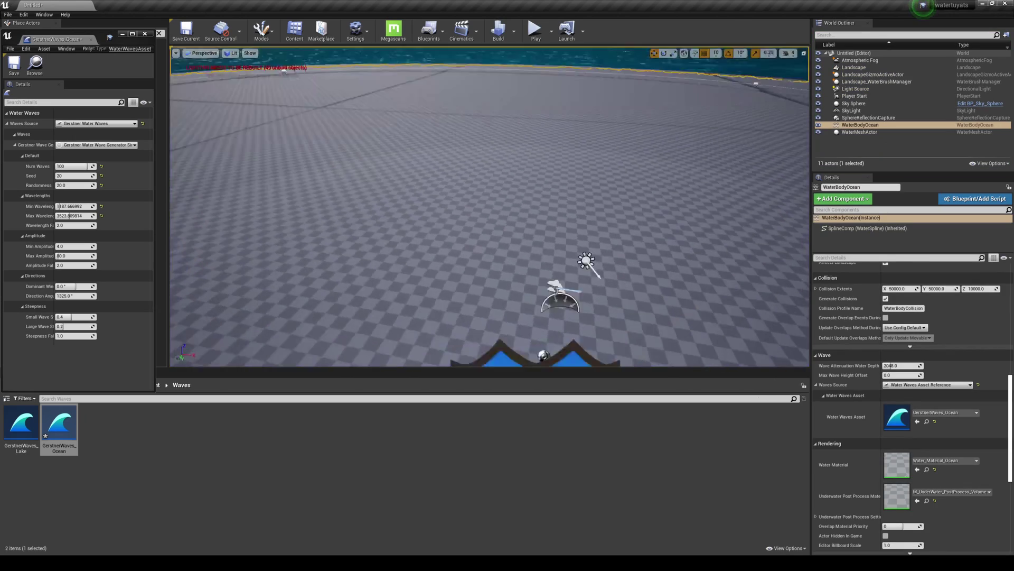
{"action": "right_click_drag", "start_coordinate": [750, 150], "coordinate": [798, 211]}
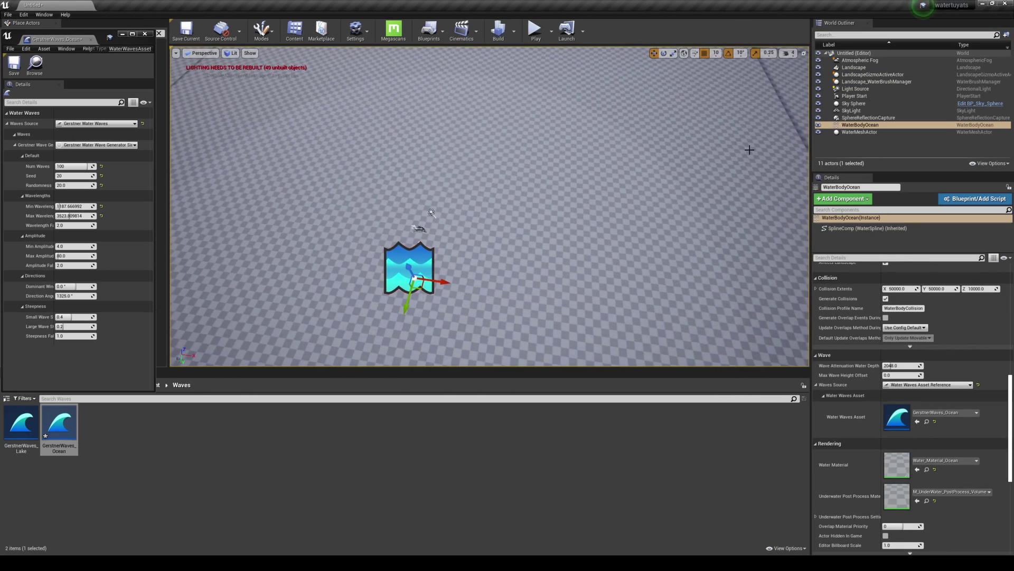
{"action": "left_click", "coordinate": [684, 175]}
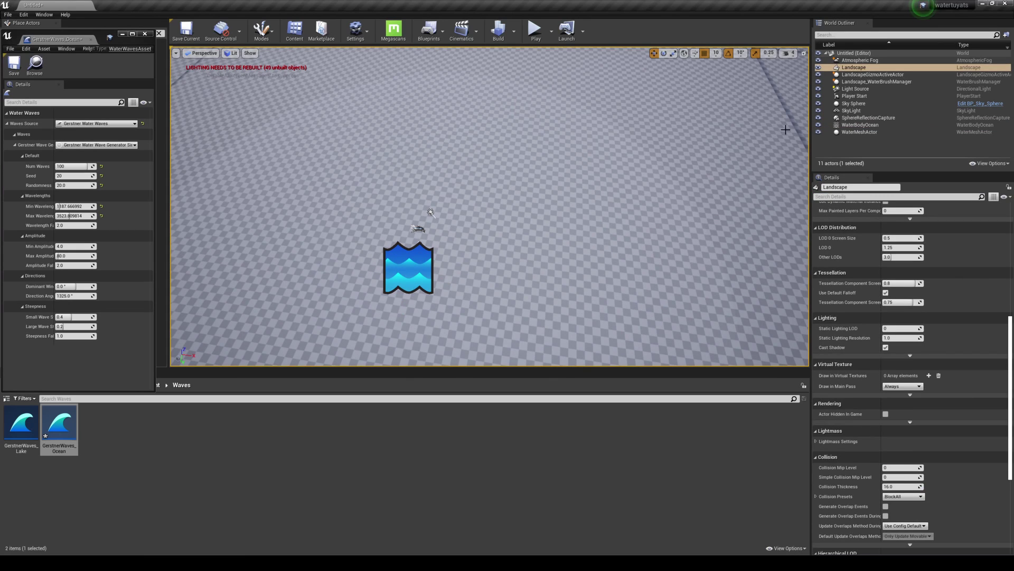
{"action": "left_click", "coordinate": [855, 96]}
{"action": "right_click_drag", "start_coordinate": [605, 160], "coordinate": [629, 116]}
{"action": "left_click_drag", "start_coordinate": [387, 321], "coordinate": [686, 346]}
{"action": "right_click_drag", "start_coordinate": [638, 251], "coordinate": [719, 253]}
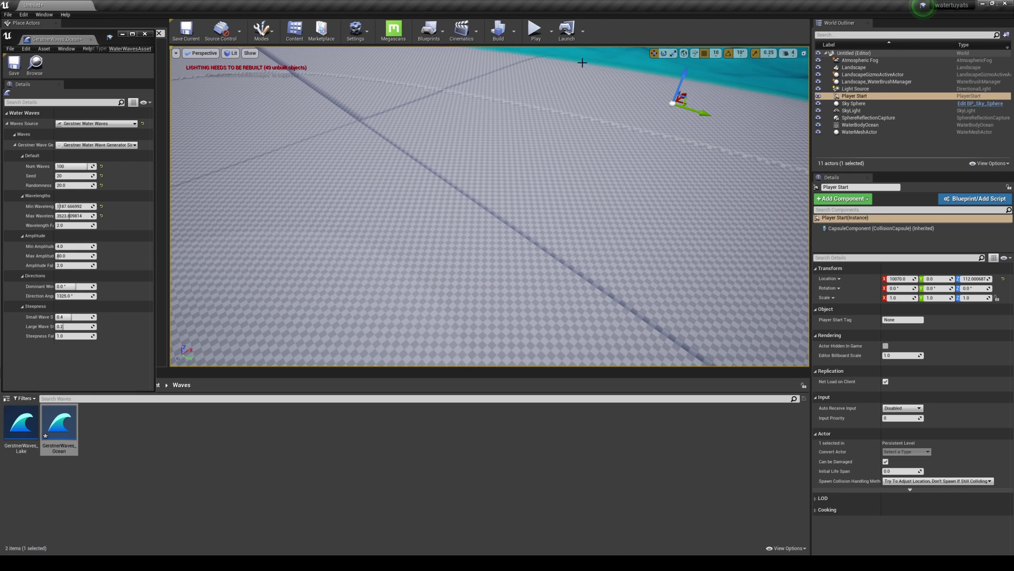
- Raise the Player Start to about Z 482 and play the level, walking the character into the ocean before stopping
{"action": "left_click", "coordinate": [534, 33]}
{"action": "key", "text": "Escape"}
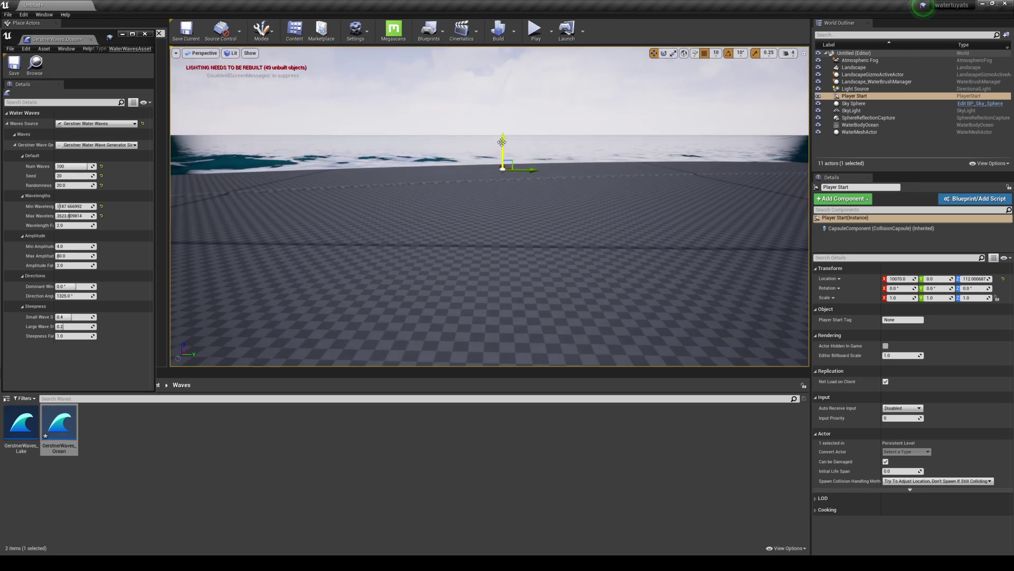
{"action": "left_click", "coordinate": [535, 33]}
{"action": "key", "text": "w"}
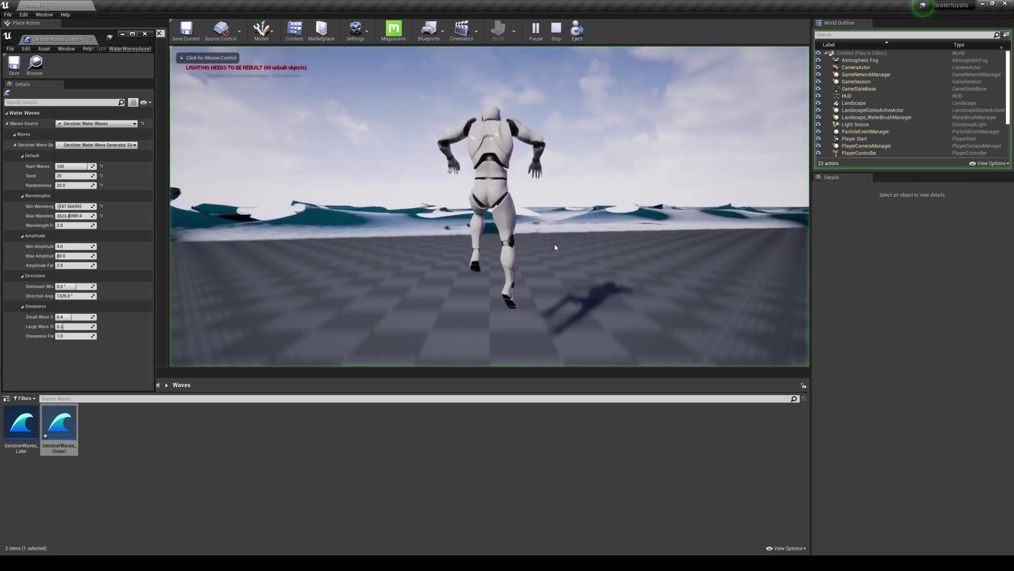
{"action": "key", "text": "d"}
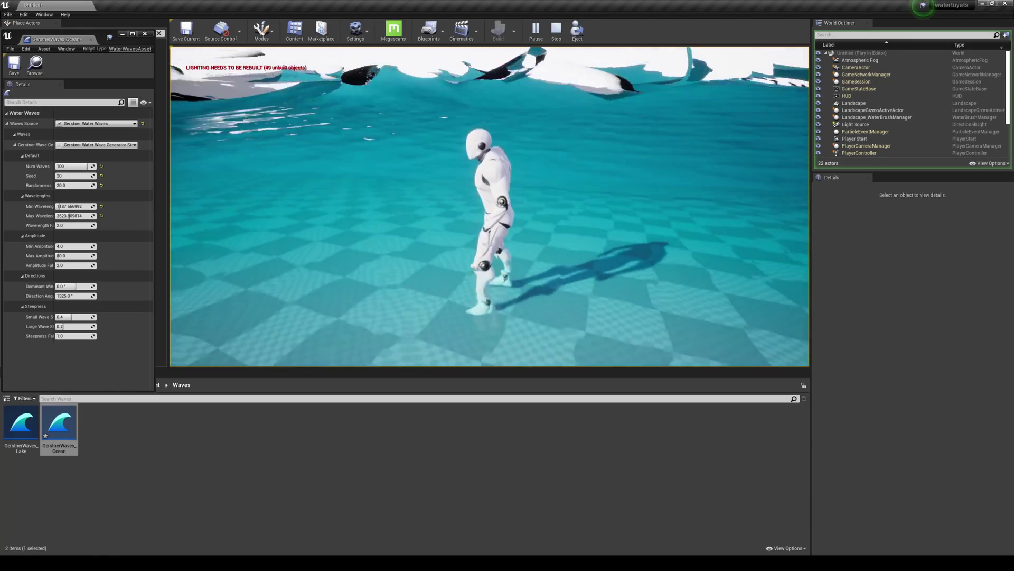
{"action": "key", "text": "Escape"}
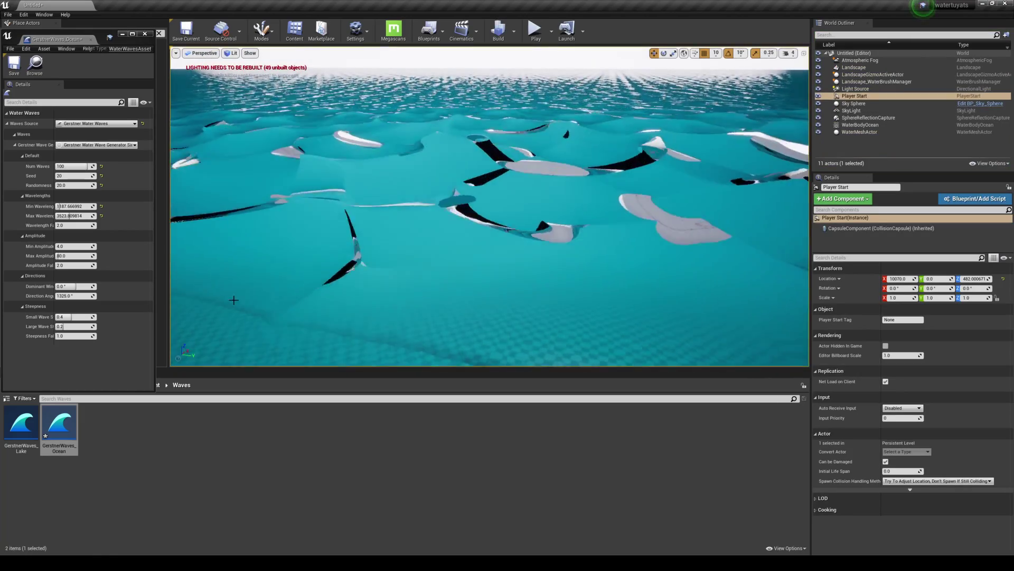
- Try raising the wave generator's minimum amplitude to about 203, check the ocean surface, and adjust the maximum amplitude
{"action": "left_click_drag", "start_coordinate": [75, 247], "coordinate": [82, 246]}
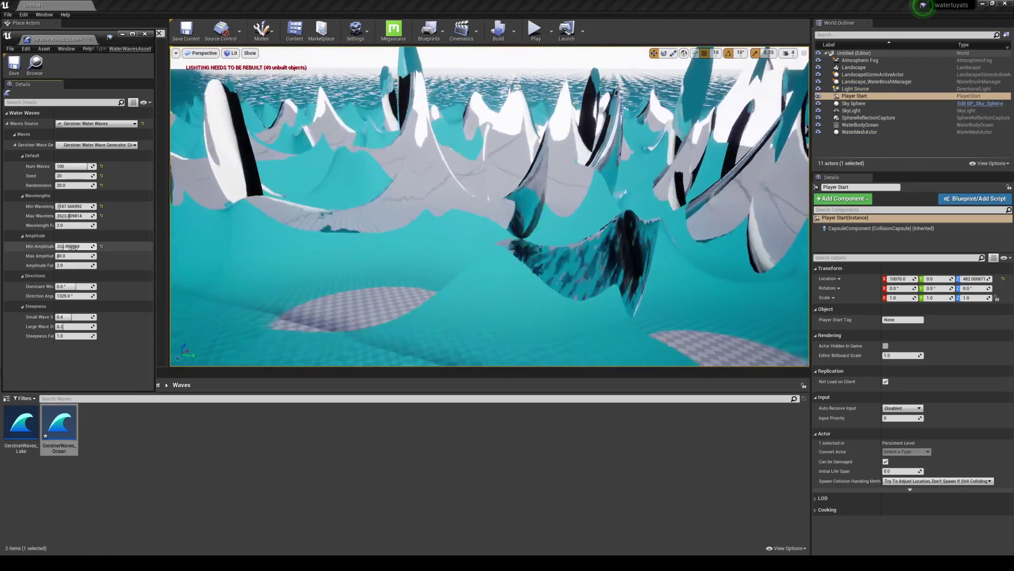
{"action": "right_click_drag", "start_coordinate": [489, 206], "coordinate": [327, 211]}
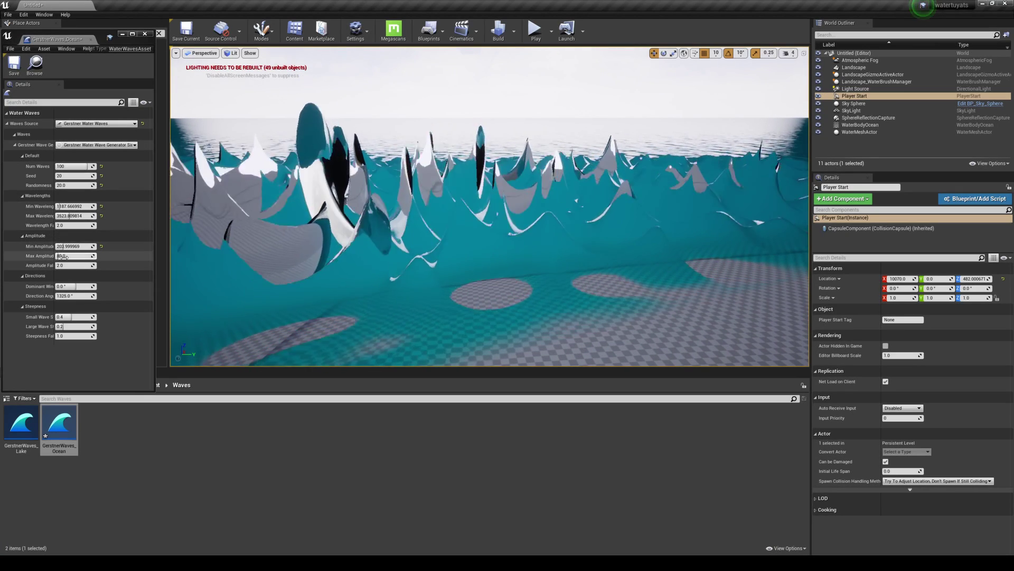
{"action": "left_click_drag", "start_coordinate": [63, 256], "coordinate": [56, 256]}
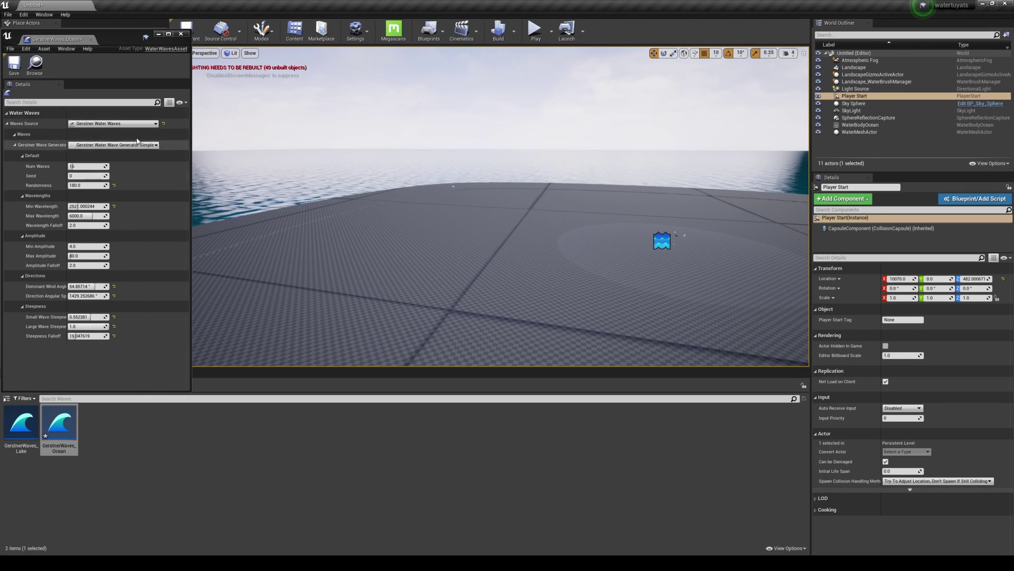
- Reset the waves source of the GerstnerWaves_Ocean asset to None
{"action": "left_click", "coordinate": [7, 124]}
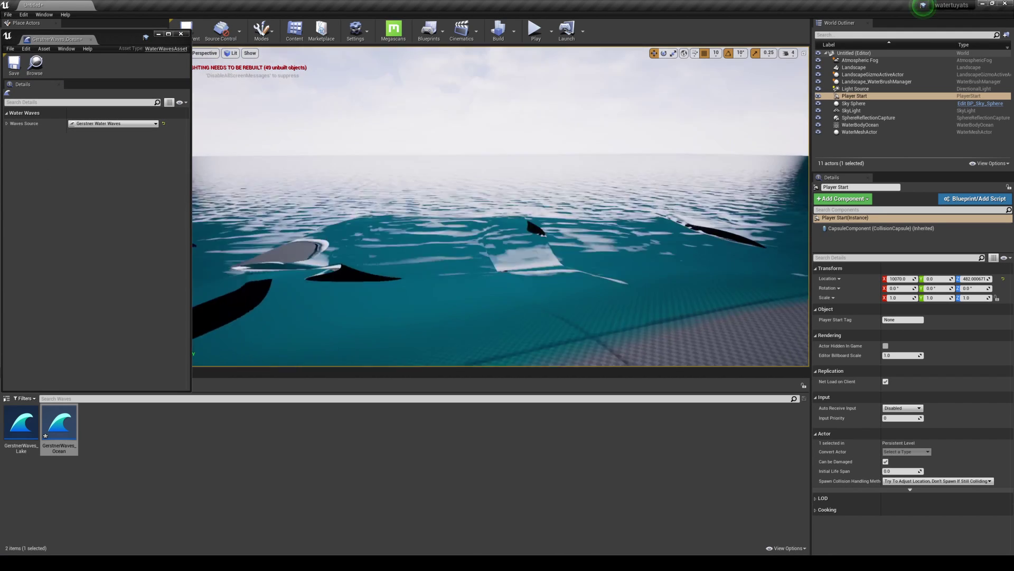
{"action": "left_click", "coordinate": [7, 124]}
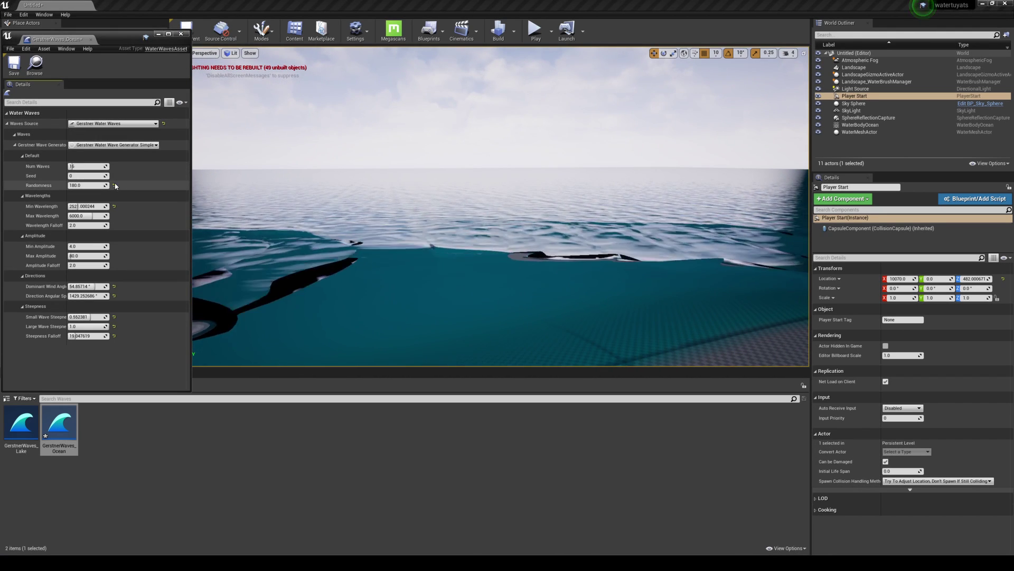
{"action": "left_click", "coordinate": [164, 123]}
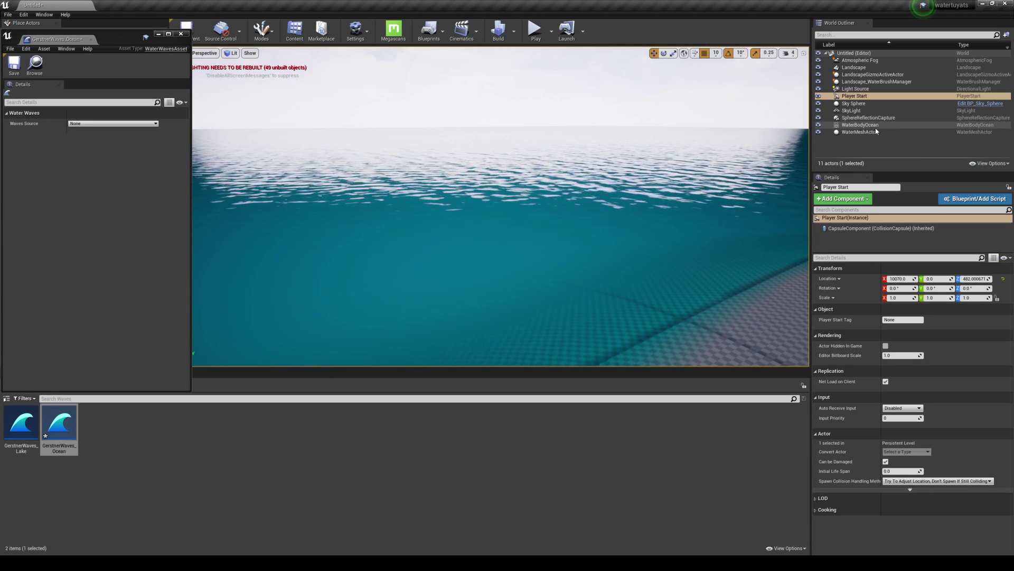
- Locate the water material assigned to WaterBodyOcean, open Water_Material_Ocean for editing and widen its parameter list
{"action": "left_click", "coordinate": [861, 126]}
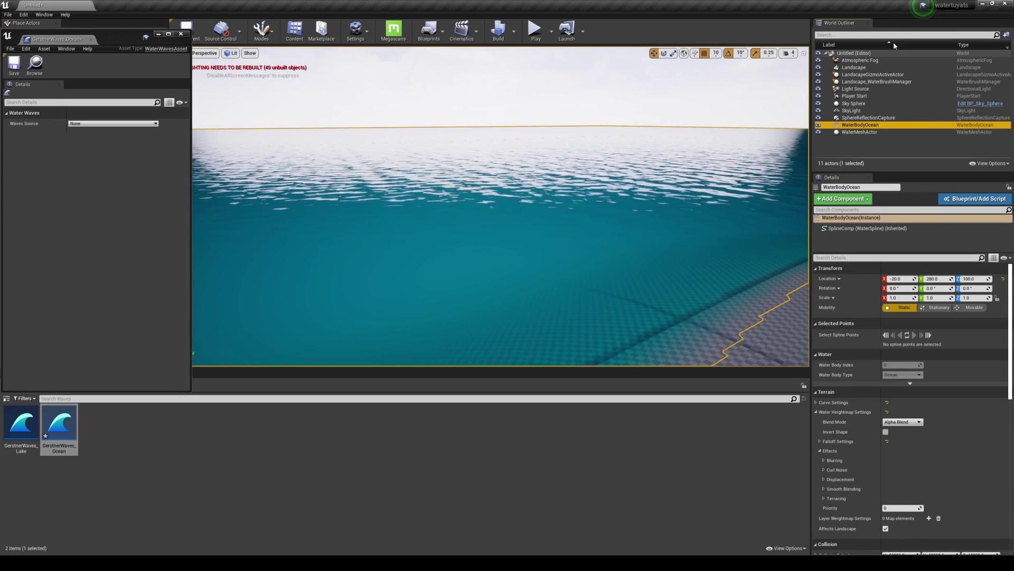
{"action": "scroll", "coordinate": [916, 277], "scroll_direction": "down", "scroll_amount": 10}
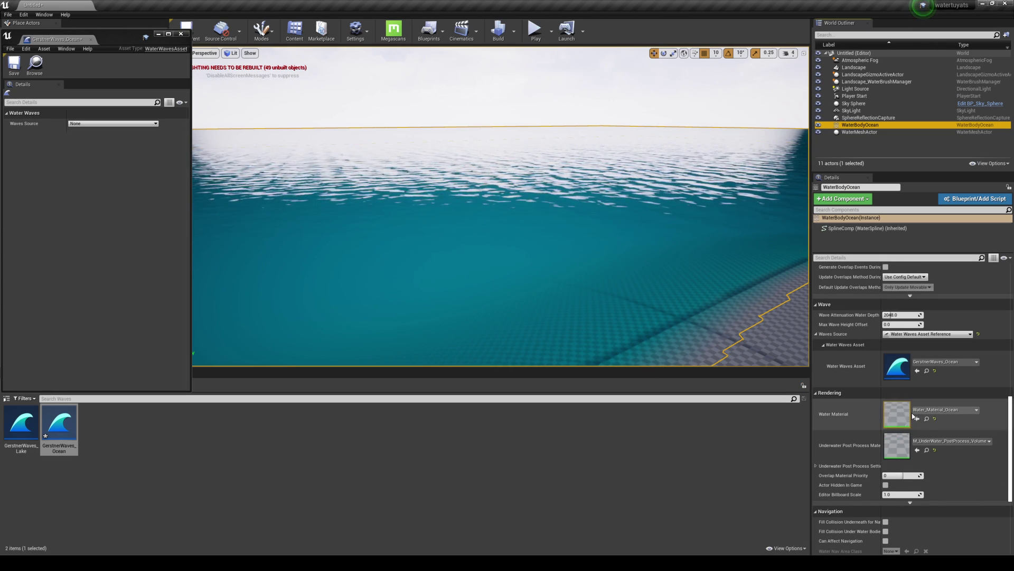
{"action": "left_click", "coordinate": [927, 419]}
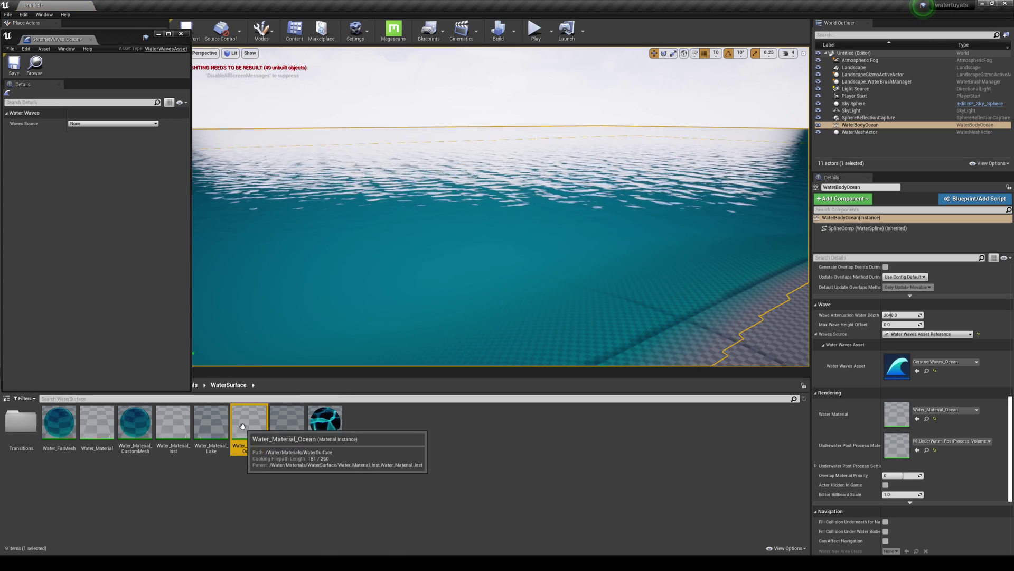
{"action": "double_click", "coordinate": [265, 449]}
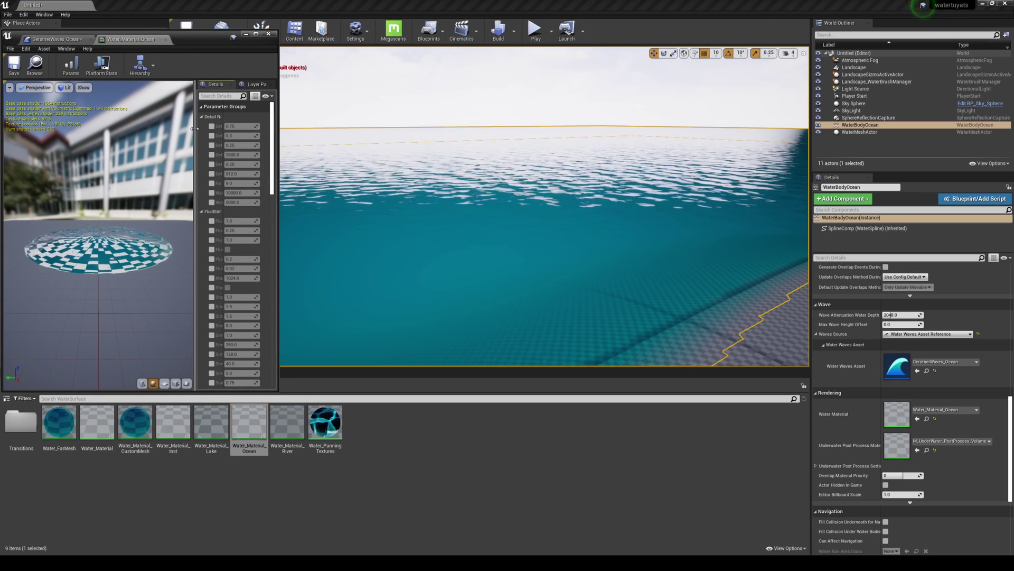
{"action": "left_click_drag", "start_coordinate": [195, 129], "coordinate": [58, 133]}
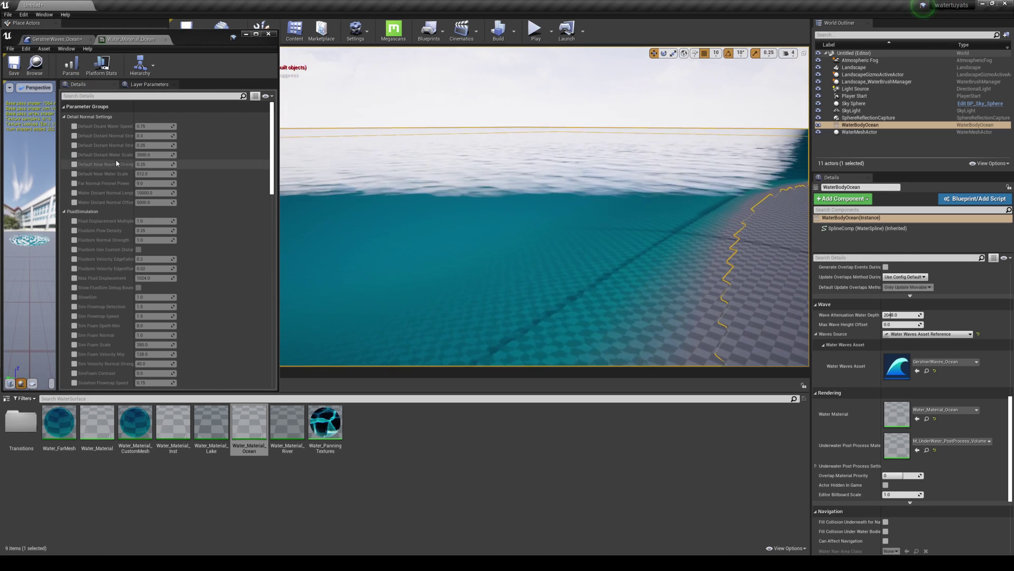
- Enable all Detail Normal Settings overrides, setting distant water speed to about 2.89 and water distant normal offset to about 577
{"action": "left_click", "coordinate": [74, 127]}
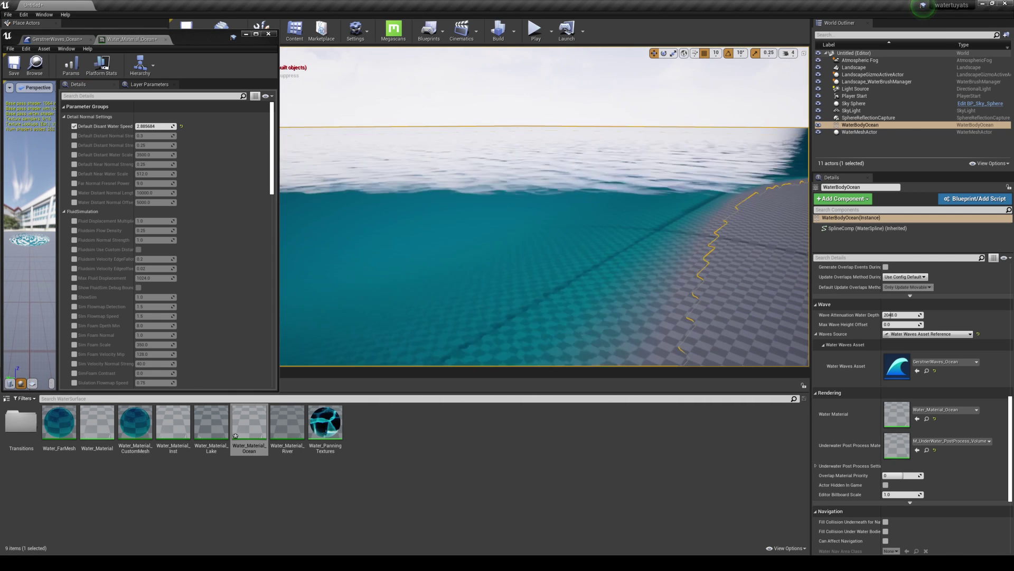
{"action": "left_click", "coordinate": [74, 136]}
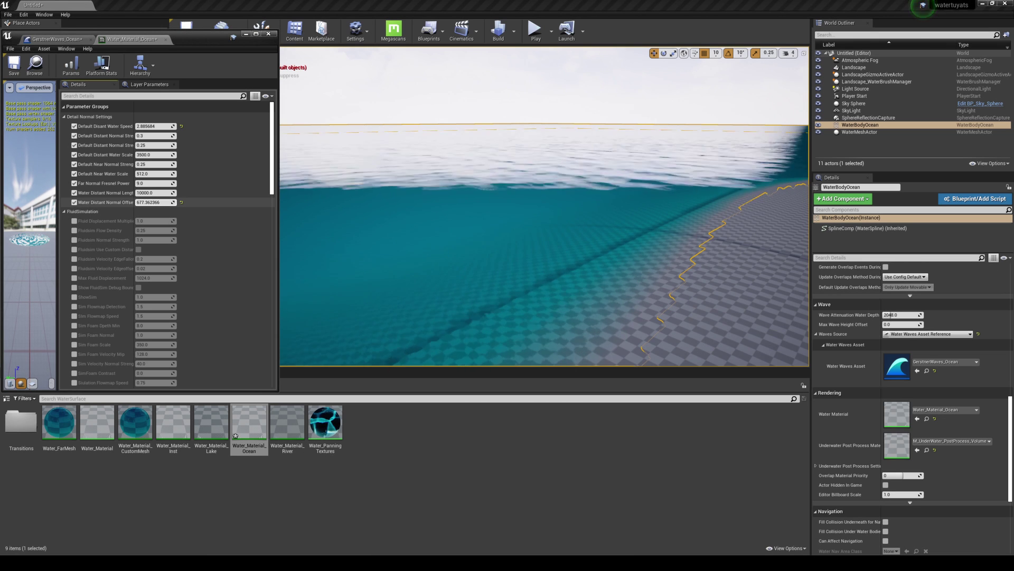
{"action": "right_click_drag", "start_coordinate": [573, 243], "coordinate": [613, 240]}
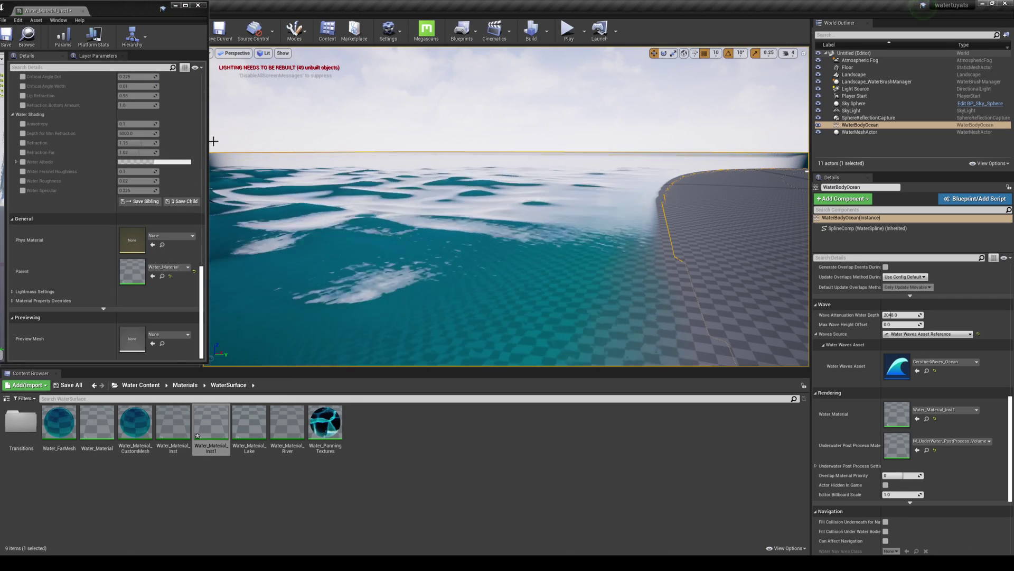
- Close the Water_Material_Inst1 editor and save the current level as NewMap
{"action": "right_click_drag", "start_coordinate": [322, 131], "coordinate": [323, 131]}
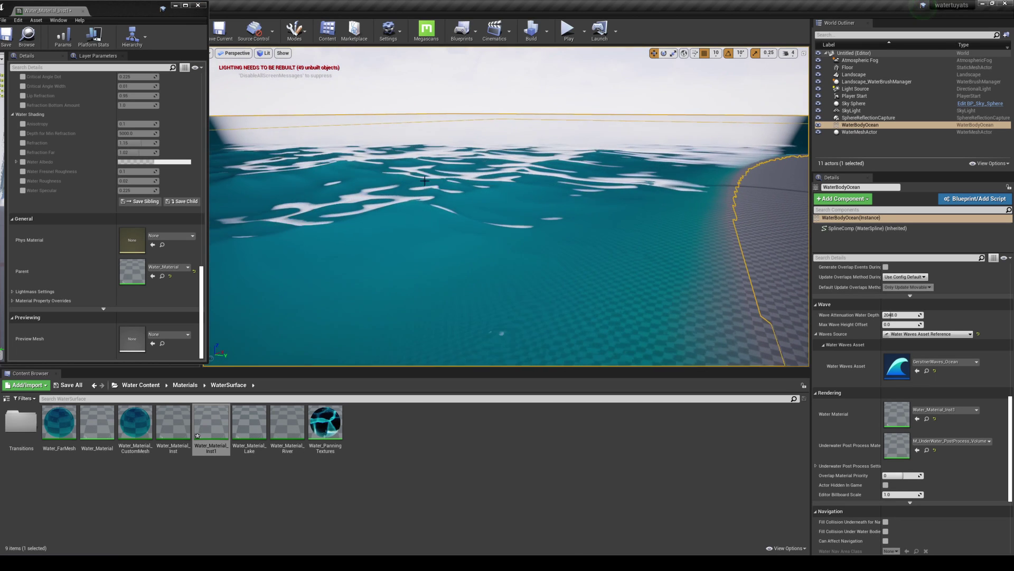
{"action": "left_click", "coordinate": [198, 6]}
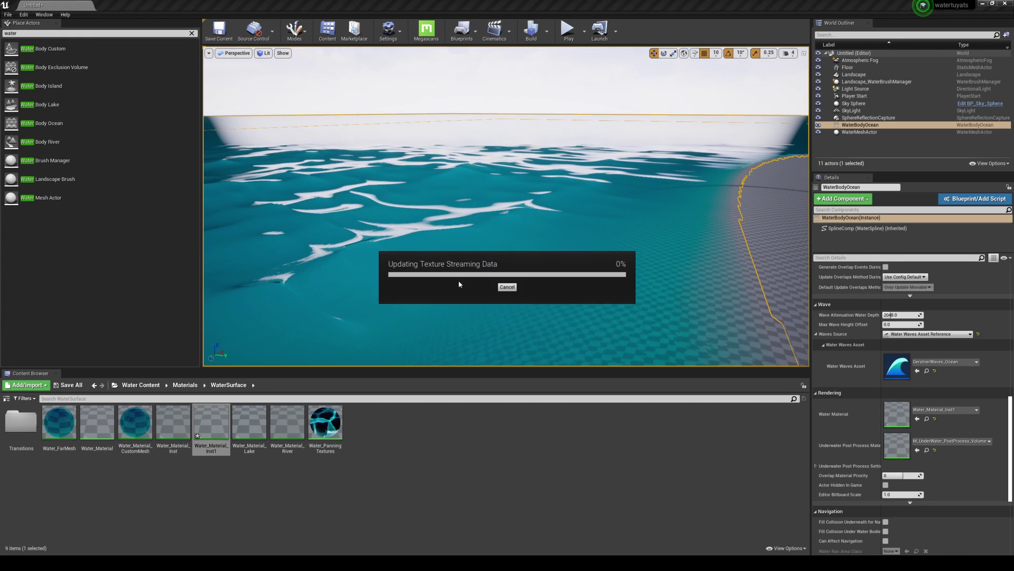
{"action": "left_click", "coordinate": [8, 14]}
{"action": "left_click", "coordinate": [31, 47]}
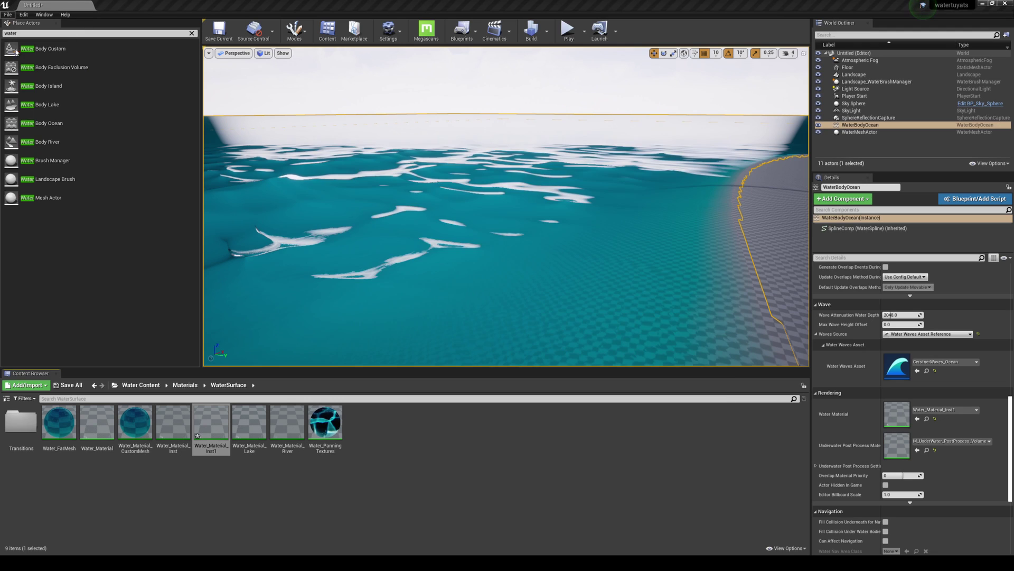
{"action": "left_click", "coordinate": [700, 405]}
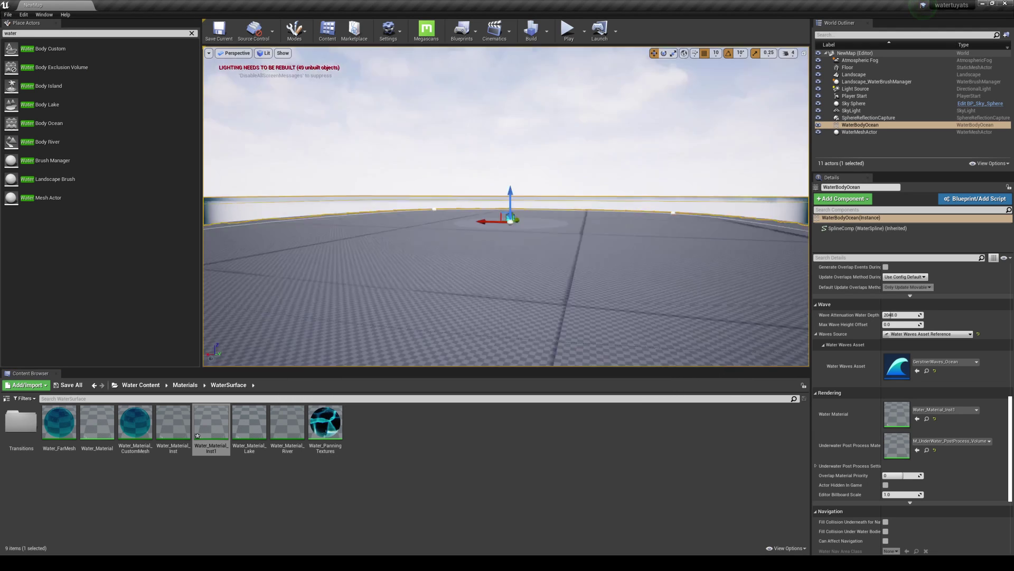
{"action": "right_click_drag", "start_coordinate": [505, 206], "coordinate": [607, 230]}
{"action": "key", "text": "w"}
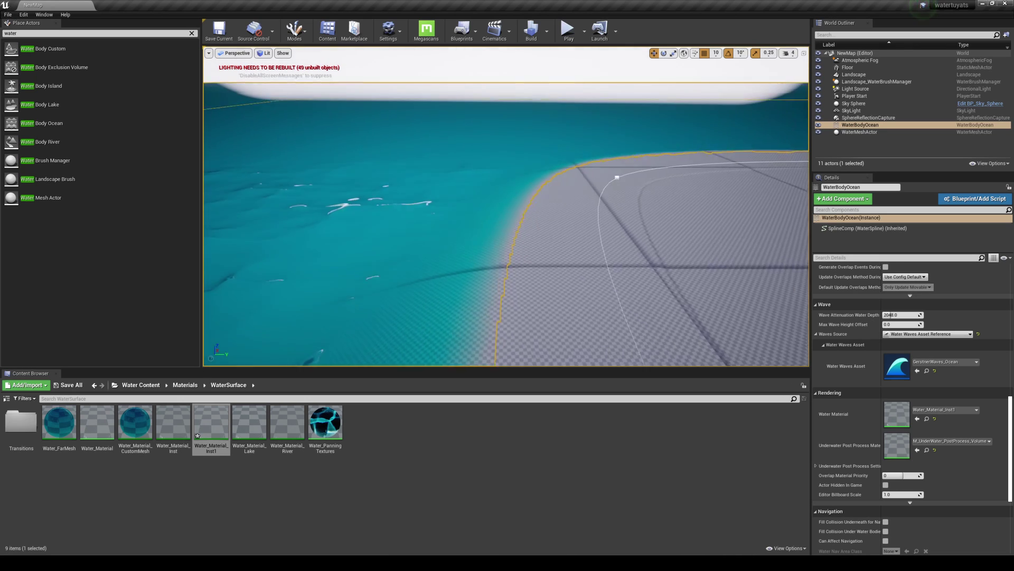
{"action": "right_click_drag", "start_coordinate": [383, 257], "coordinate": [452, 241]}
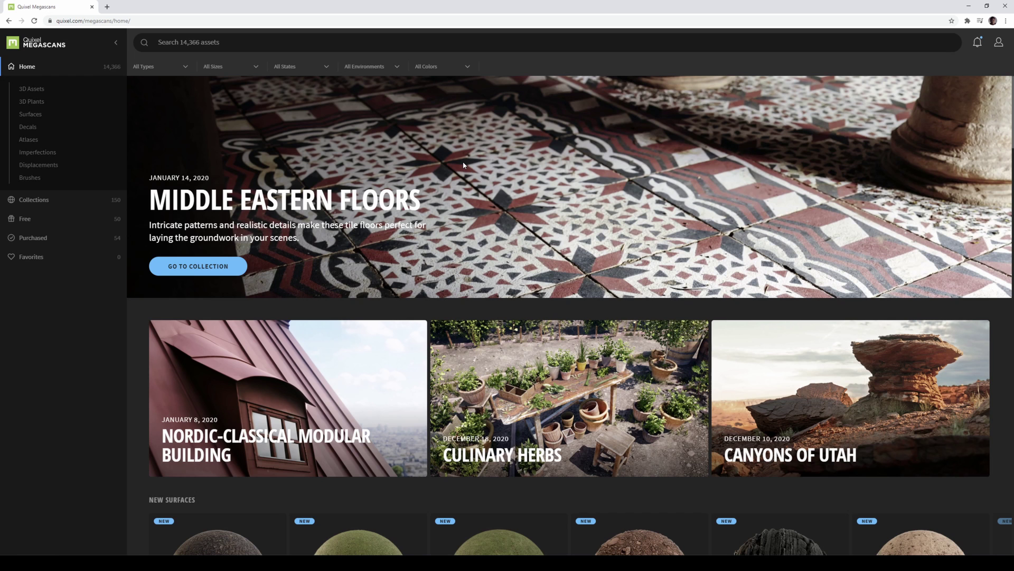
- Switch to the Quixel Megascans website and browse the home page's collections, 3D models, plants and trending assets
{"action": "scroll", "coordinate": [463, 165], "scroll_direction": "down", "scroll_amount": 10}
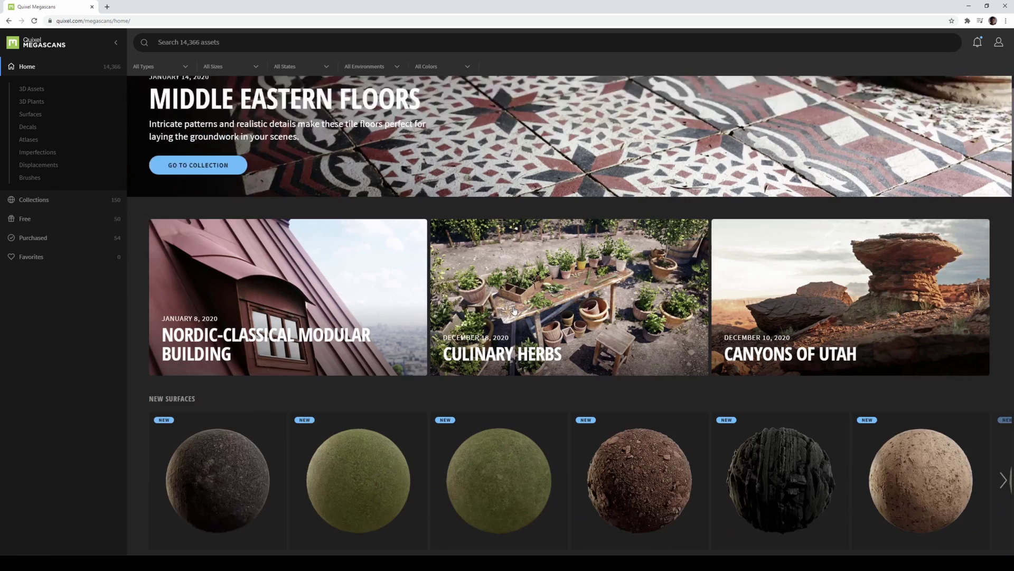
{"action": "scroll", "coordinate": [935, 224], "scroll_direction": "down", "scroll_amount": 7}
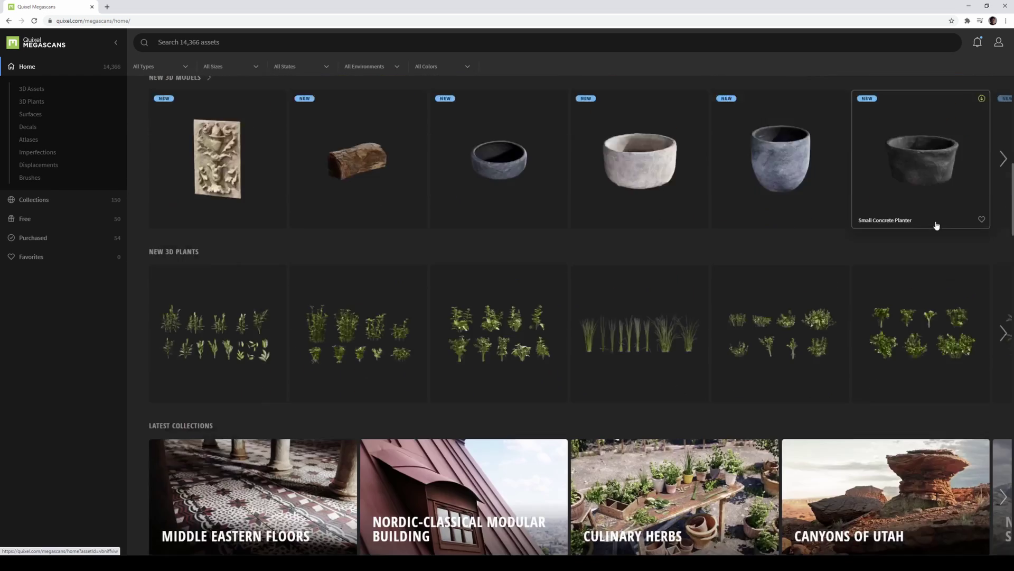
{"action": "scroll", "coordinate": [935, 225], "scroll_direction": "down", "scroll_amount": 20}
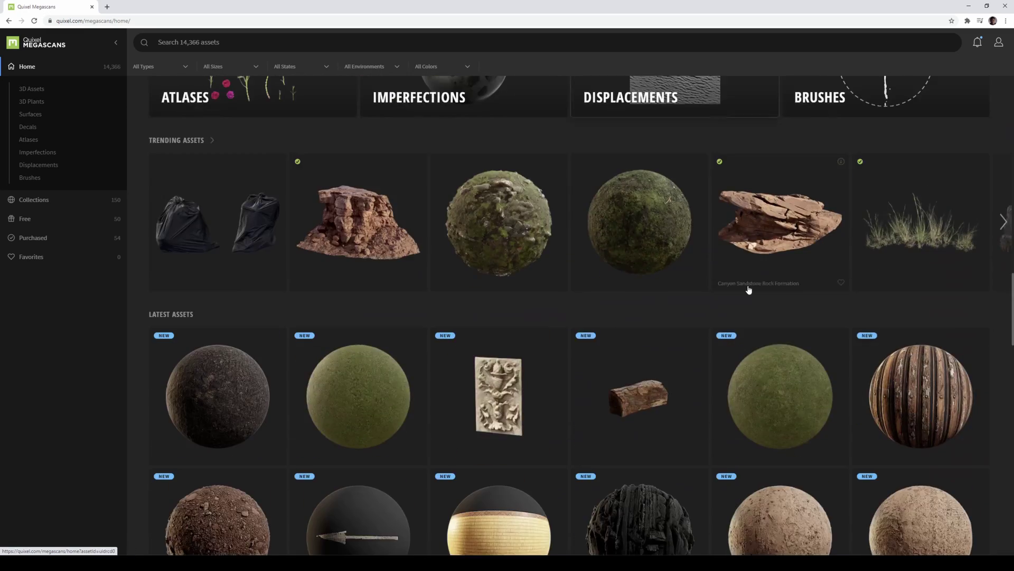
{"action": "scroll", "coordinate": [864, 320], "scroll_direction": "up", "scroll_amount": 20}
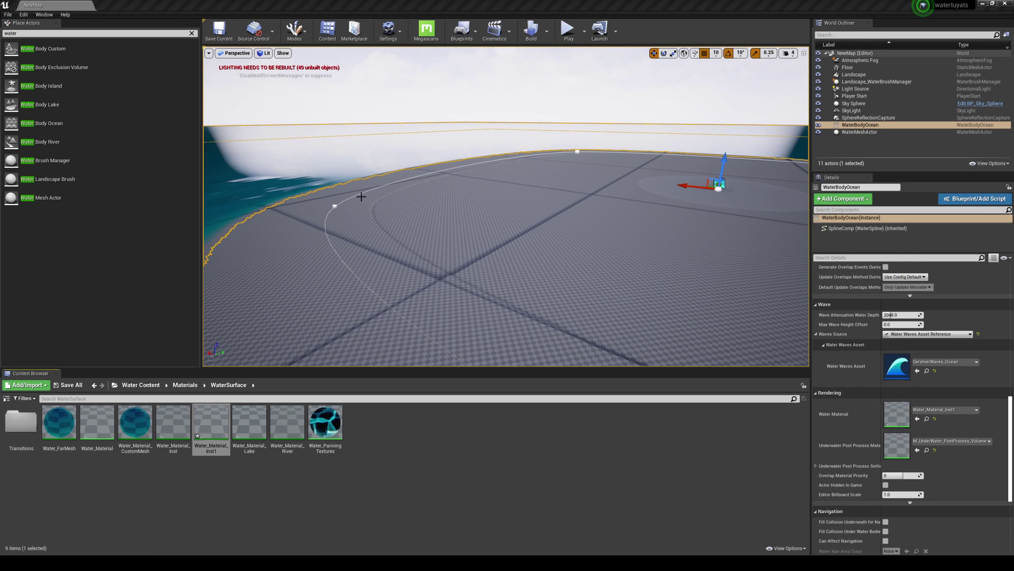
- Return to the Unreal Editor, open Quixel Bridge and reposition its window over the level viewport
{"action": "left_click", "coordinate": [427, 29]}
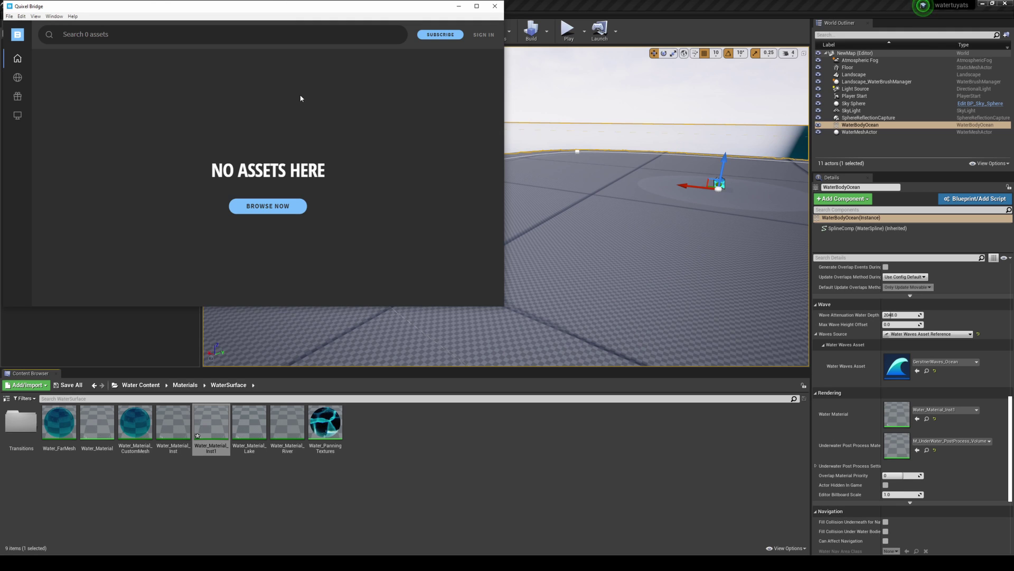
{"action": "left_click_drag", "start_coordinate": [301, 10], "coordinate": [612, 180]}
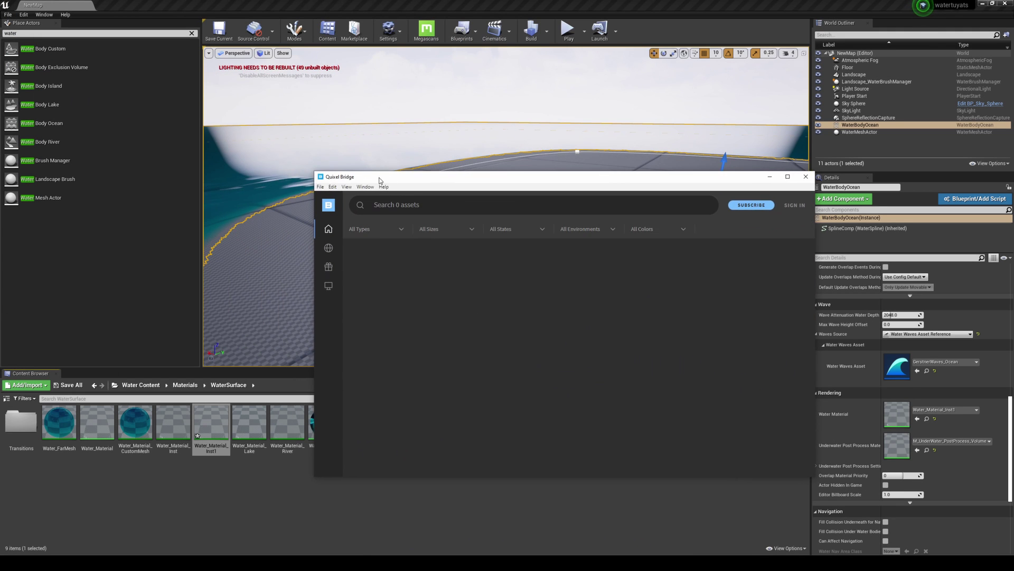
- Reposition the Quixel Bridge window, look over its home page's new surfaces, and maximize the window
{"action": "left_click_drag", "start_coordinate": [392, 180], "coordinate": [431, 173]}
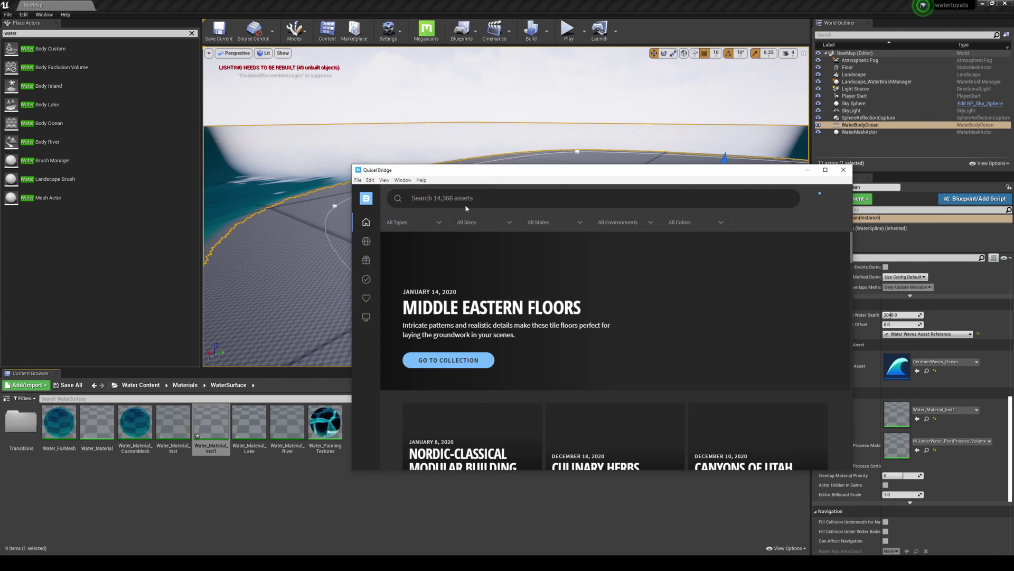
{"action": "left_click_drag", "start_coordinate": [545, 182], "coordinate": [435, 171]}
{"action": "scroll", "coordinate": [433, 317], "scroll_direction": "down", "scroll_amount": 1}
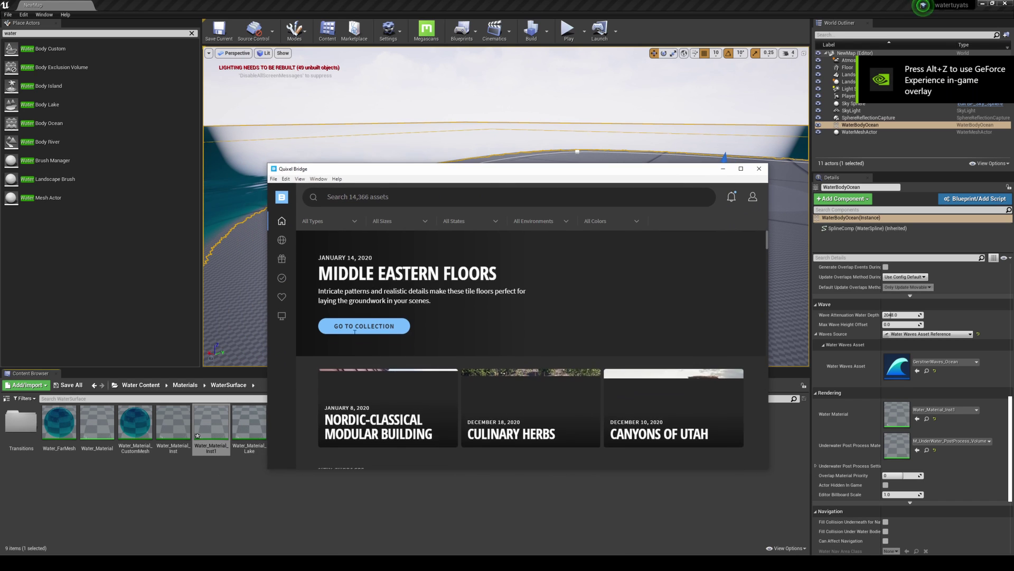
{"action": "scroll", "coordinate": [486, 370], "scroll_direction": "down", "scroll_amount": 3}
{"action": "left_click_drag", "start_coordinate": [308, 171], "coordinate": [370, 172]}
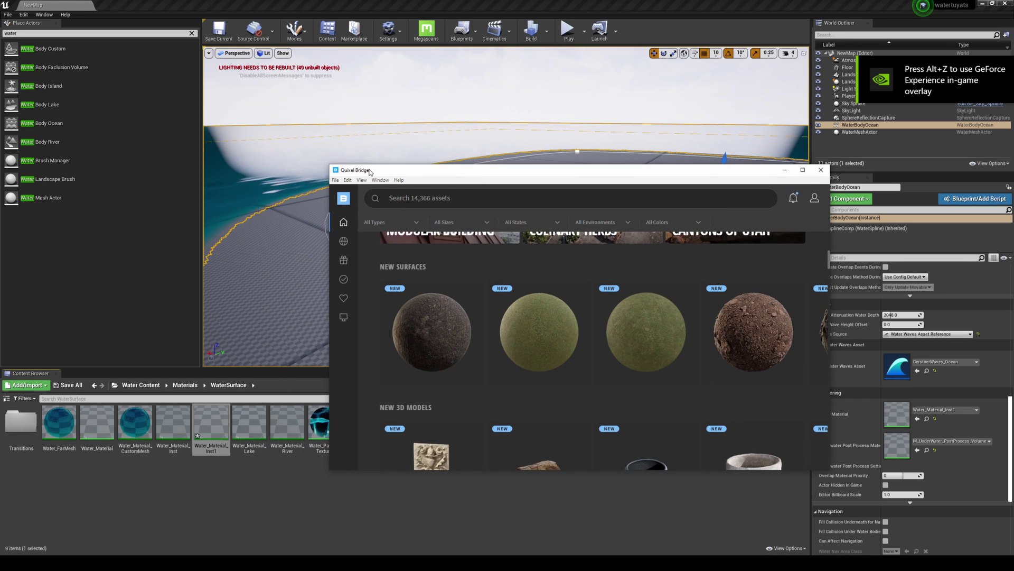
{"action": "left_click_drag", "start_coordinate": [443, 170], "coordinate": [353, 180]}
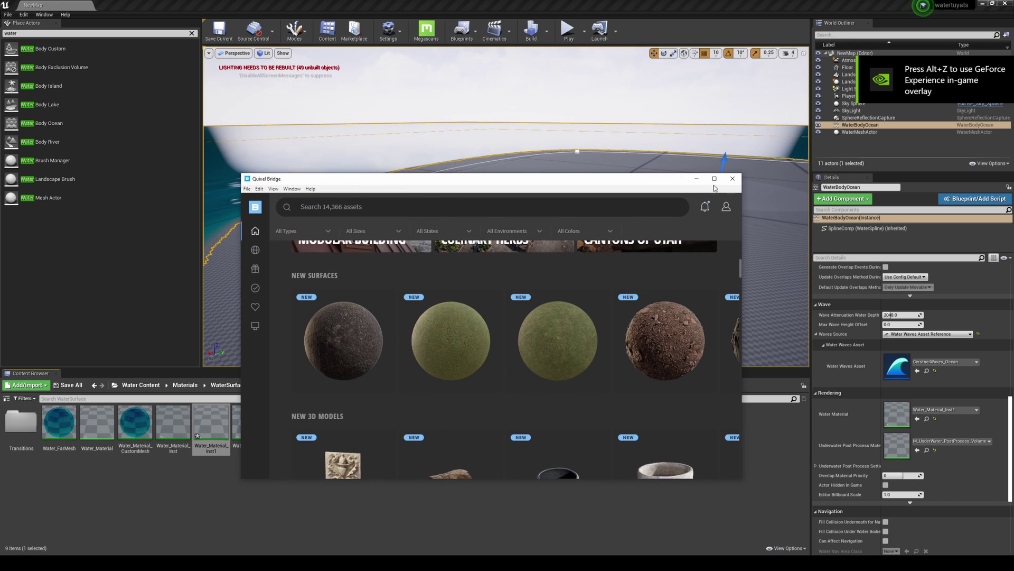
{"action": "left_click", "coordinate": [714, 179]}
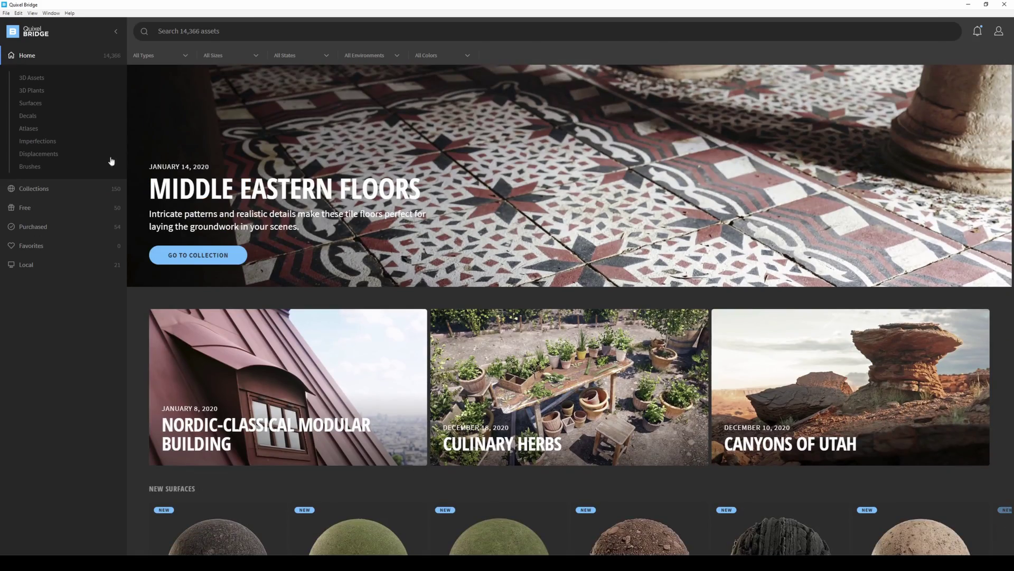
- Browse Bridge's collections, open the Tropical Beach collection, and select the Thai Rippled Sand 1x2 M surface
{"action": "left_click", "coordinate": [42, 193]}
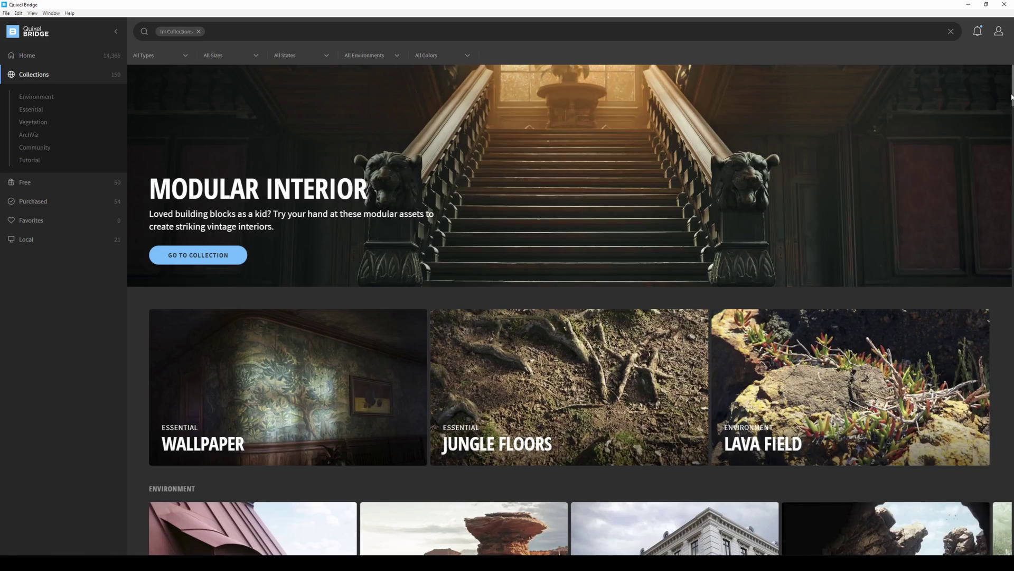
{"action": "scroll", "coordinate": [569, 309], "scroll_direction": "down", "scroll_amount": 20}
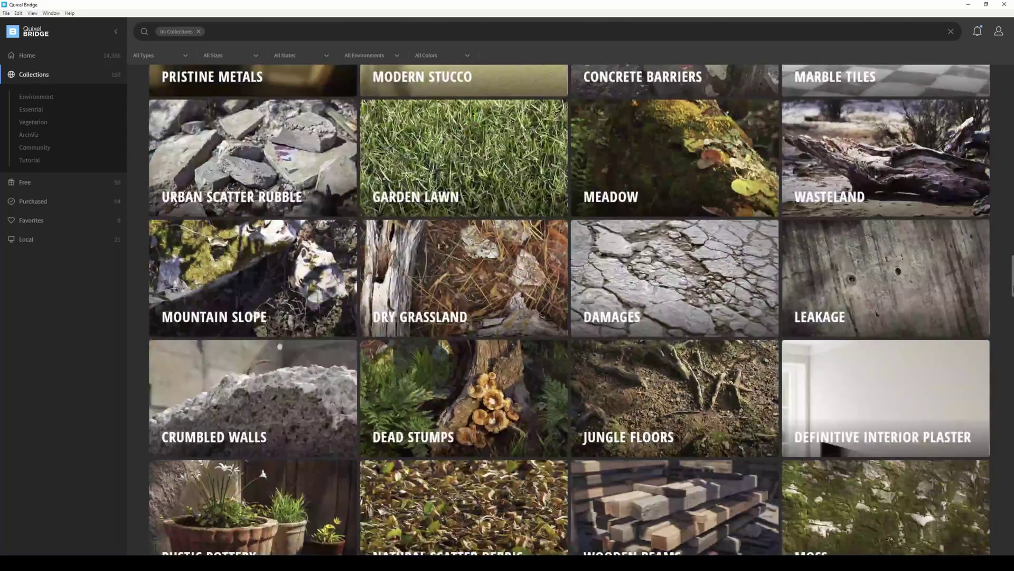
{"action": "left_click_drag", "start_coordinate": [1012, 289], "coordinate": [1012, 525]}
{"action": "left_click", "coordinate": [673, 246]}
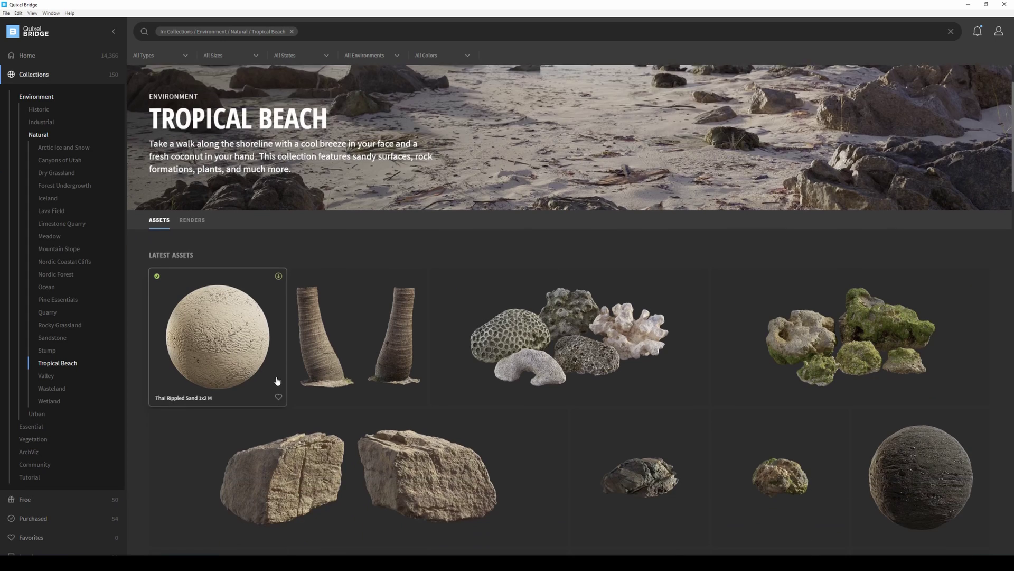
{"action": "scroll", "coordinate": [365, 389], "scroll_direction": "down", "scroll_amount": 3}
{"action": "left_click", "coordinate": [175, 224]}
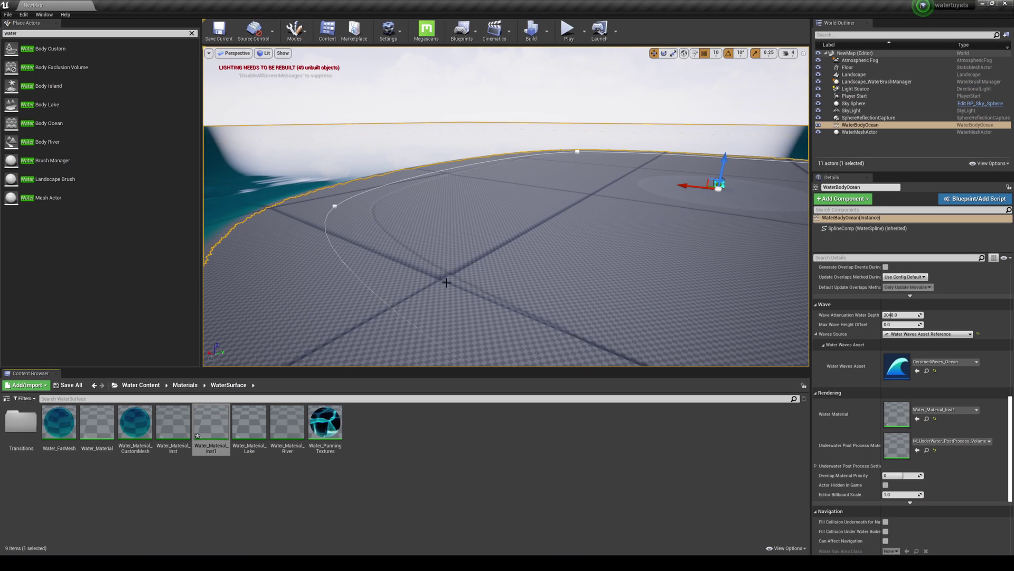
- In the Unreal Editor, navigate the Content Browser from WaterSurface to the project's root Content folder
{"action": "left_click", "coordinate": [115, 385]}
{"action": "scroll", "coordinate": [221, 308], "scroll_direction": "up", "scroll_amount": 5}
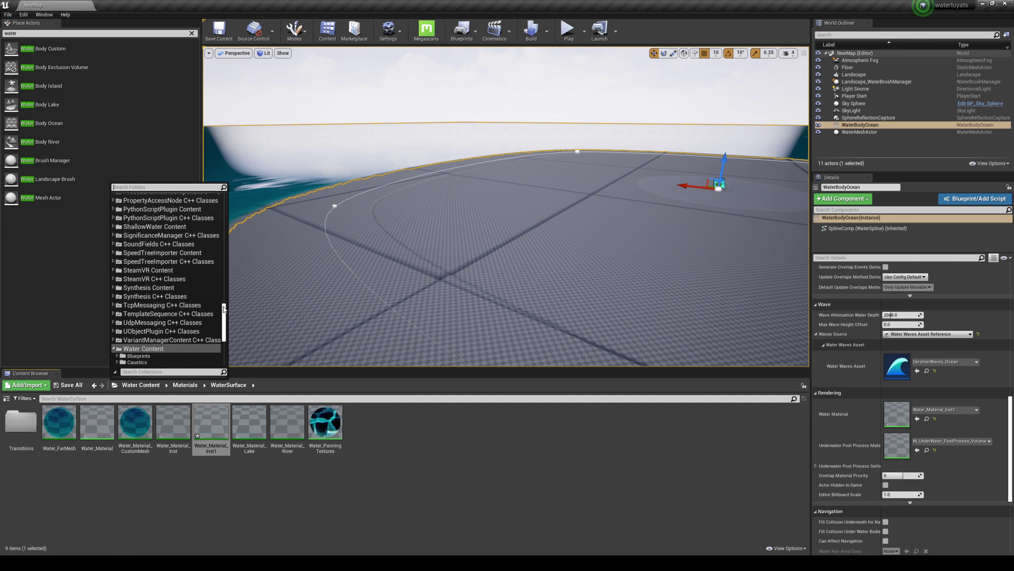
{"action": "left_click_drag", "start_coordinate": [224, 309], "coordinate": [223, 198]}
{"action": "left_click", "coordinate": [149, 197]}
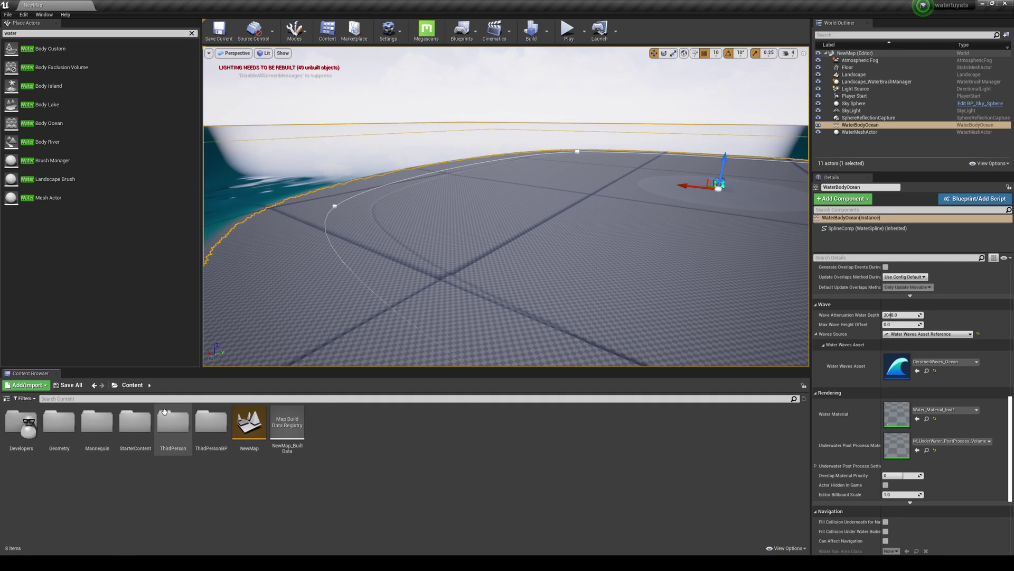
- Switch to Quixel Bridge, export Thai Rippled Sand 1x2 M at 8K resolution to Unreal, and minimize Bridge
{"action": "key", "text": "alt+Tab"}
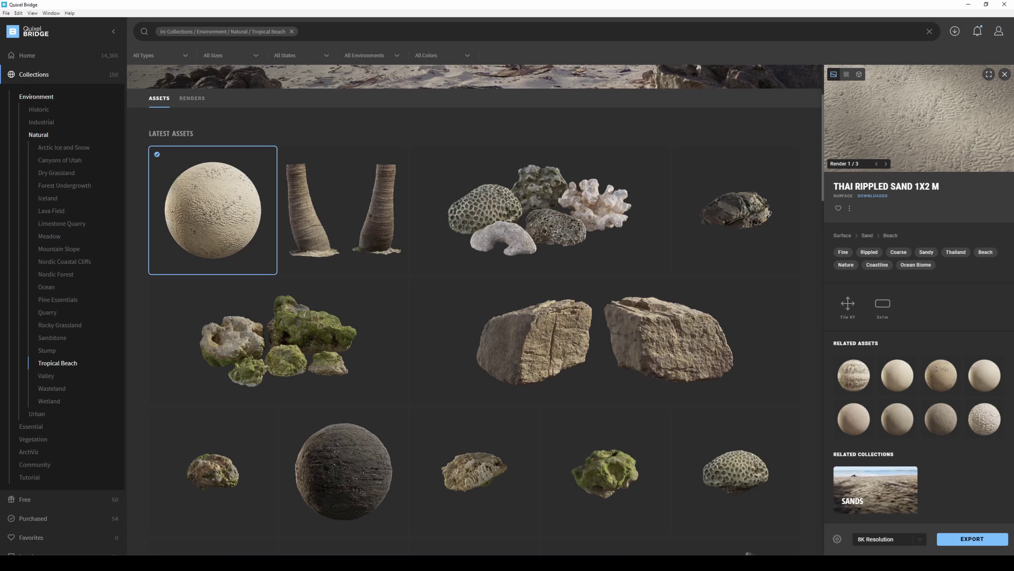
{"action": "left_click", "coordinate": [973, 539]}
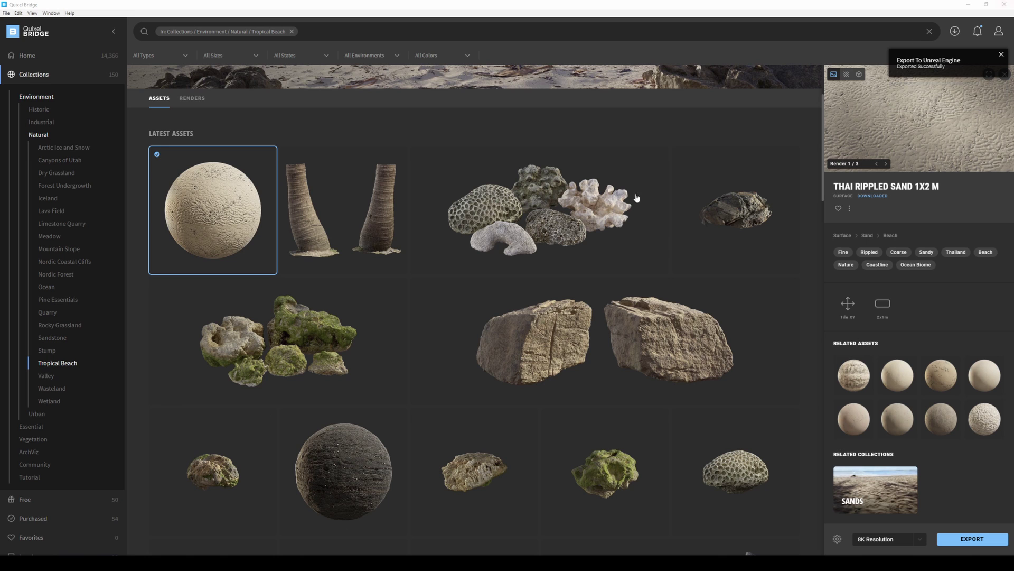
{"action": "left_click", "coordinate": [968, 5]}
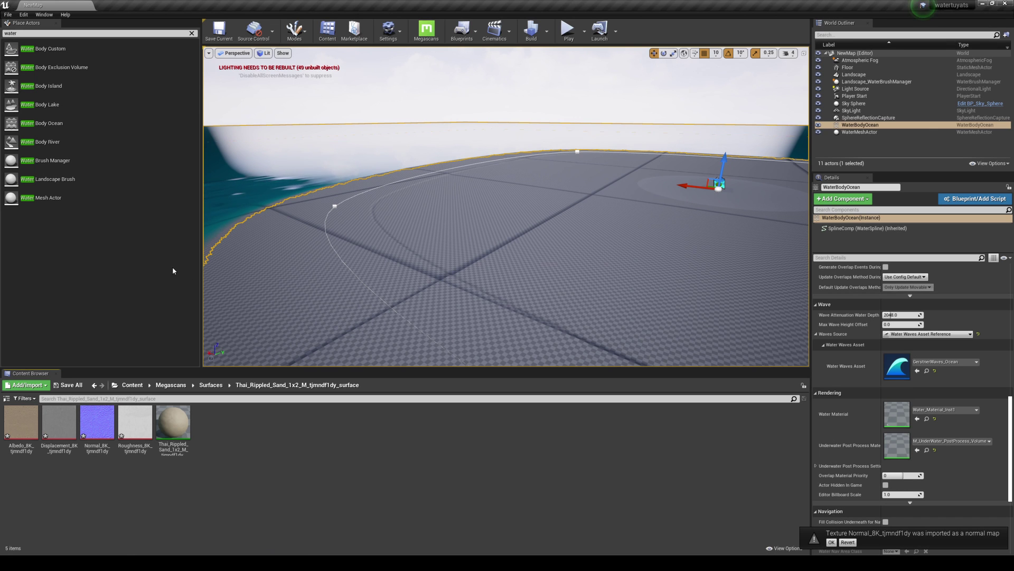
- Select the Landscape actor and assign the imported Thai Rippled Sand material instance as its Landscape Material
{"action": "right_click_drag", "start_coordinate": [317, 253], "coordinate": [433, 221]}
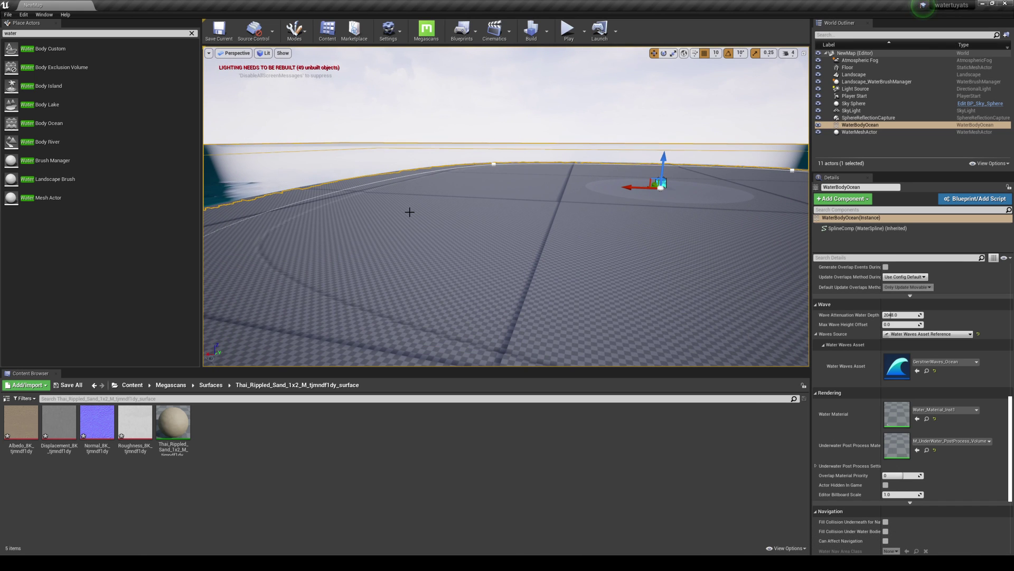
{"action": "mouse_move", "coordinate": [463, 211]}
{"action": "right_mouse_down"}
{"action": "mouse_move", "coordinate": [510, 211]}
{"action": "mouse_move", "coordinate": [459, 212]}
{"action": "right_mouse_up"}
{"action": "right_click_drag", "start_coordinate": [423, 275], "coordinate": [395, 275]}
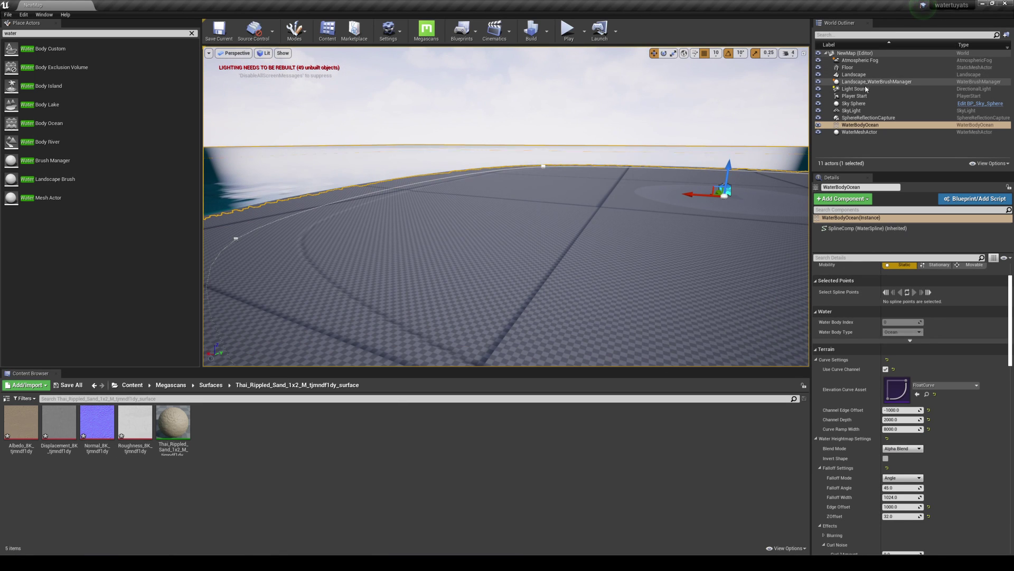
{"action": "left_click", "coordinate": [866, 75]}
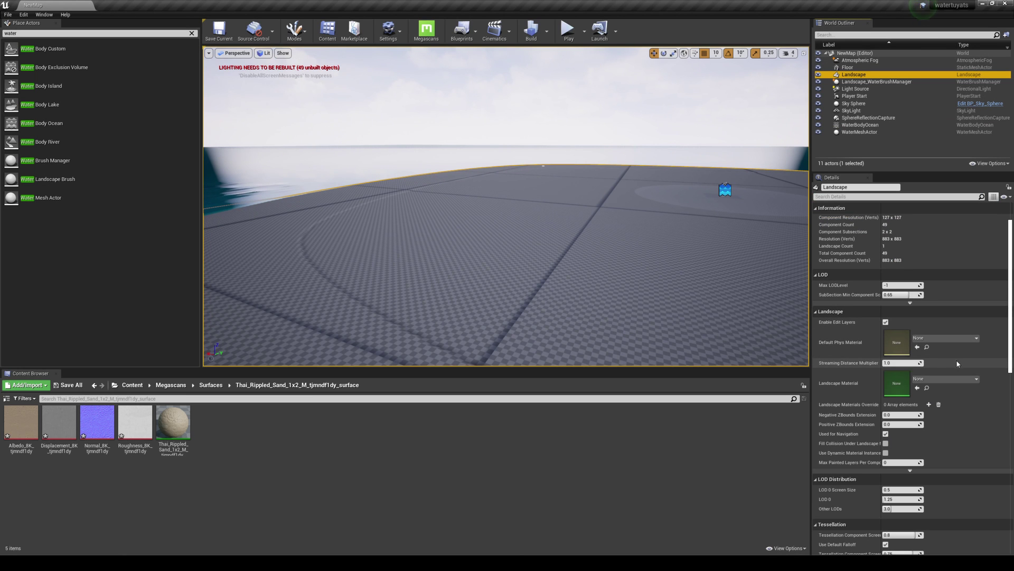
{"action": "left_click_drag", "start_coordinate": [173, 422], "coordinate": [897, 385]}
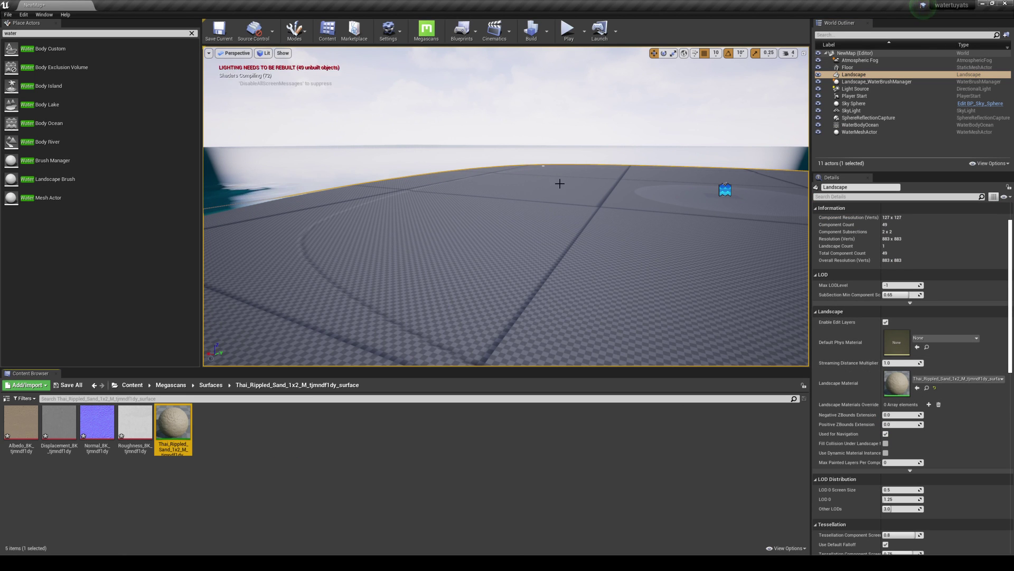
- Lower the viewport camera speed to 3 and examine the sand material's tiling on the landscape up close
{"action": "right_click_drag", "start_coordinate": [505, 208], "coordinate": [497, 296]}
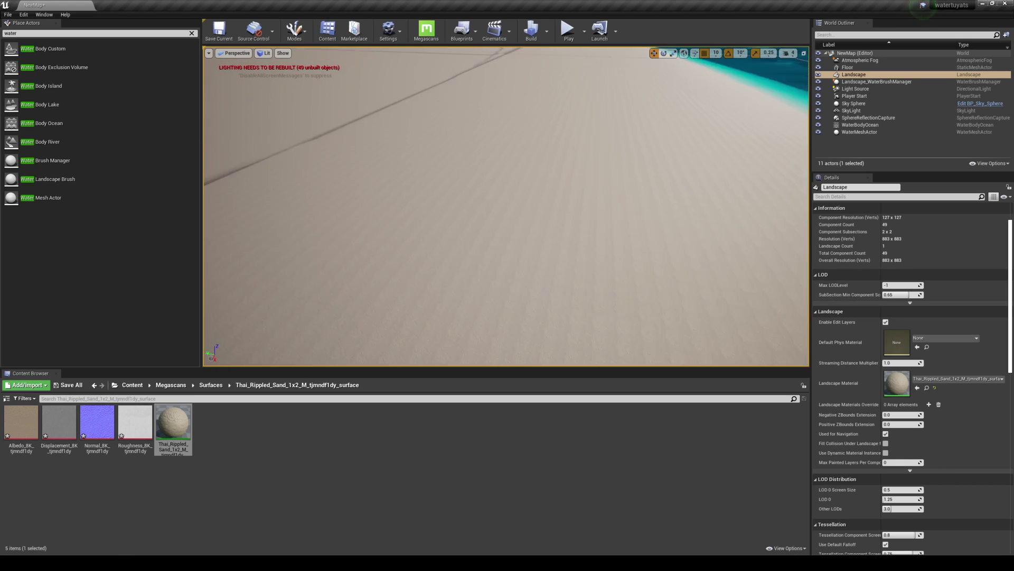
{"action": "right_click_drag", "start_coordinate": [528, 238], "coordinate": [518, 296]}
{"action": "left_click", "coordinate": [788, 53]}
{"action": "left_click", "coordinate": [802, 72]}
{"action": "right_click_drag", "start_coordinate": [667, 209], "coordinate": [506, 204]}
{"action": "left_click", "coordinate": [791, 54]}
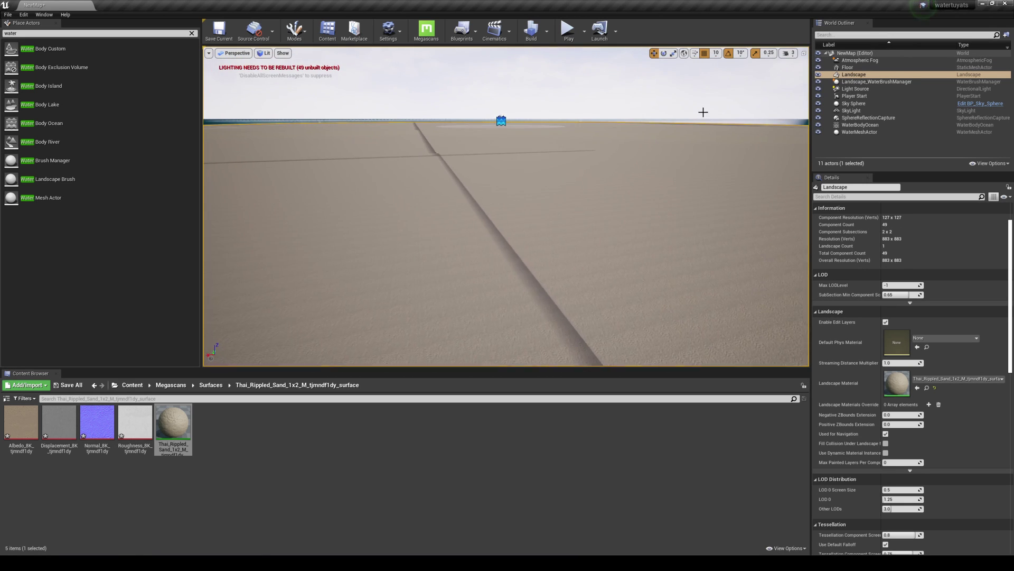
- Open the landscape's sand material instance, enable the Tiling/Offset override, and set Tiling X and Tiling Y to 0.1
{"action": "double_click", "coordinate": [897, 383]}
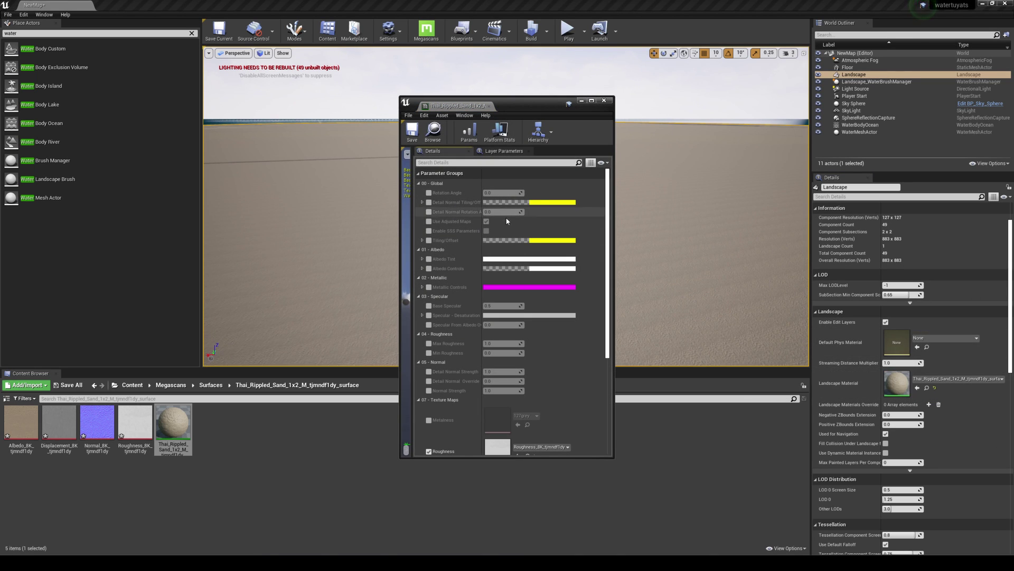
{"action": "left_click_drag", "start_coordinate": [400, 215], "coordinate": [98, 215]}
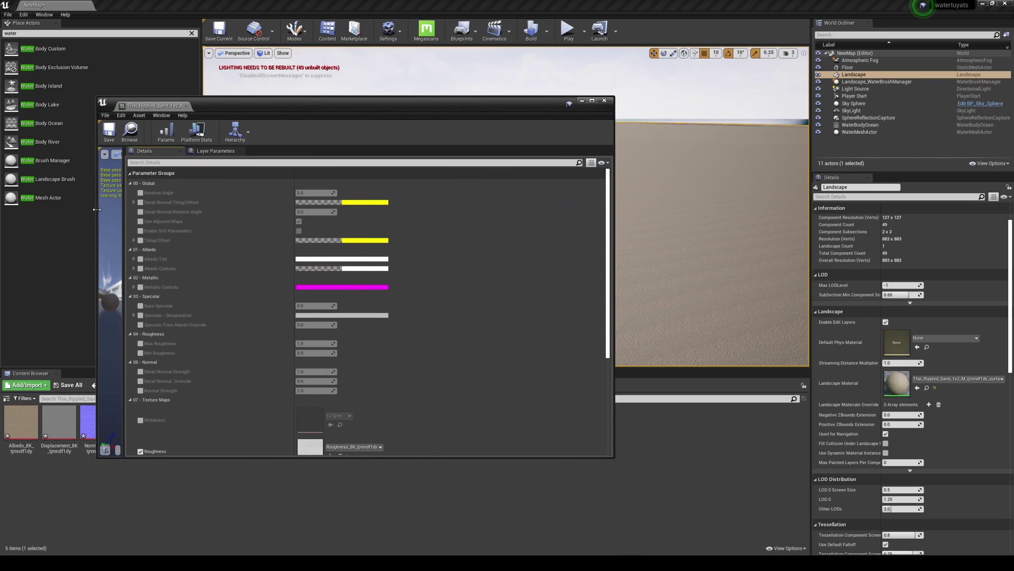
{"action": "left_click", "coordinate": [141, 241]}
{"action": "left_click", "coordinate": [134, 241]}
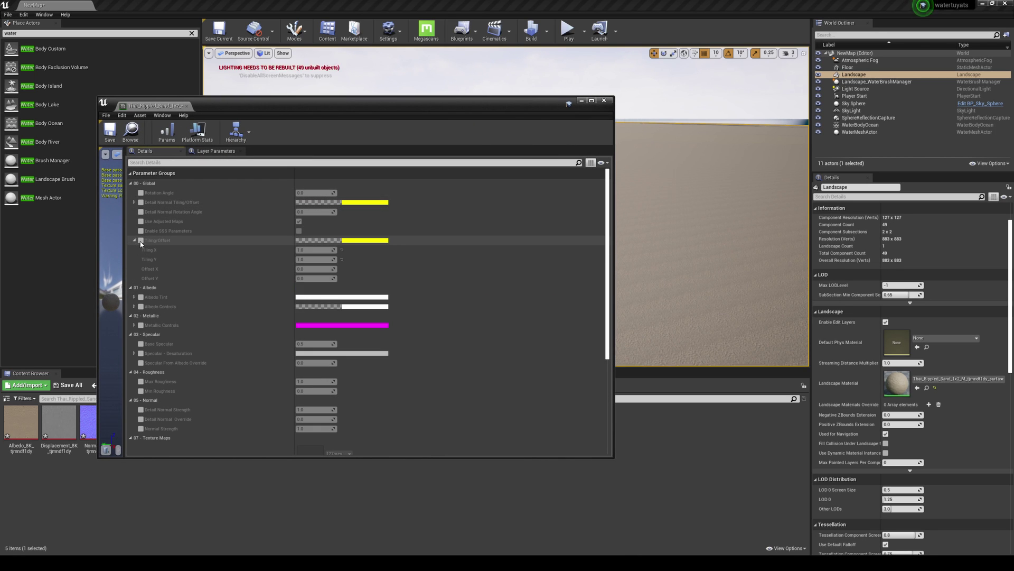
{"action": "left_click", "coordinate": [308, 260]}
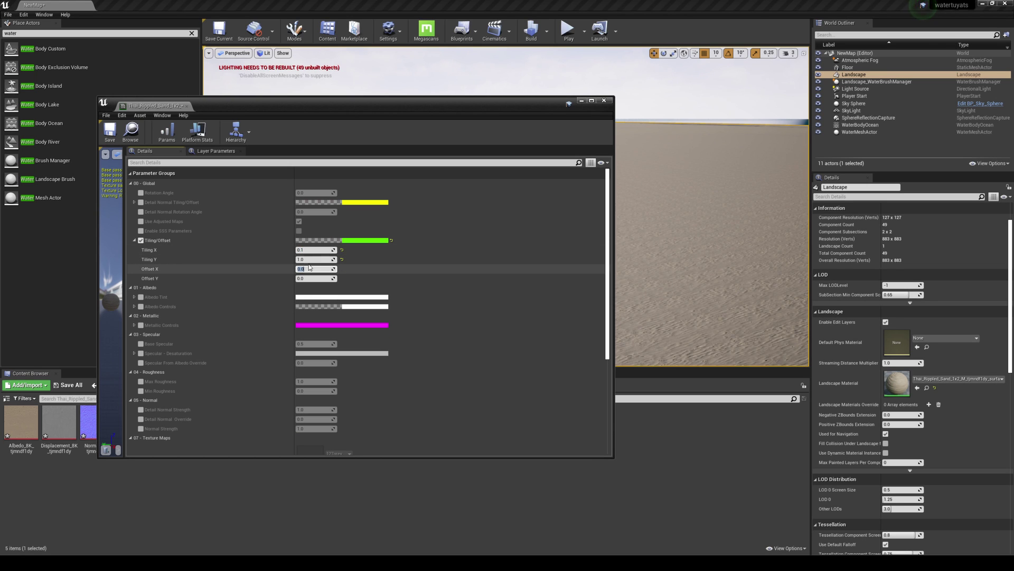
{"action": "type", "text": "0.1"}
{"action": "key", "text": "Return"}
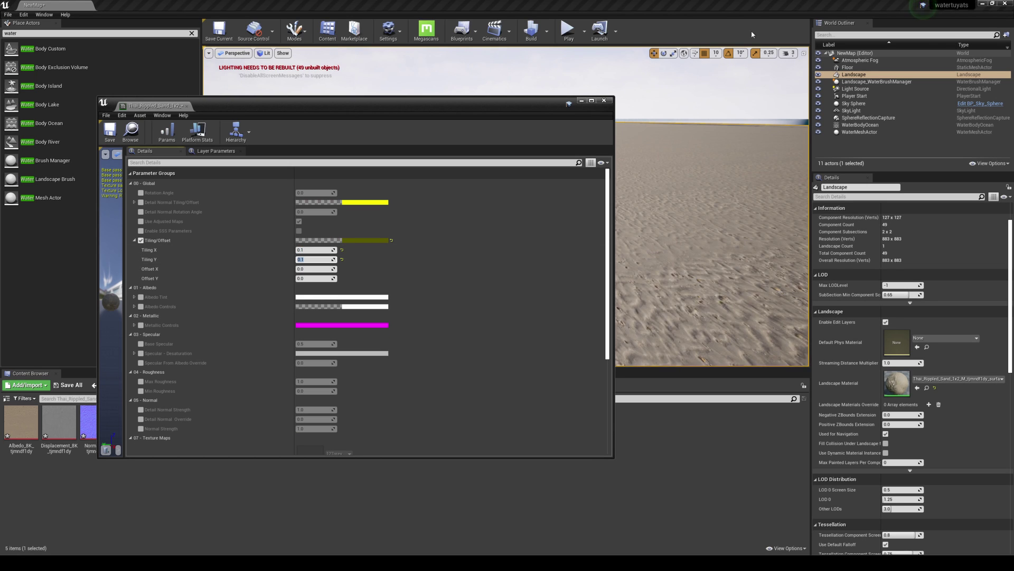
- Move the material instance editor aside to inspect the retiled sand, and minimize the editor
{"action": "left_click_drag", "start_coordinate": [556, 106], "coordinate": [556, 169]}
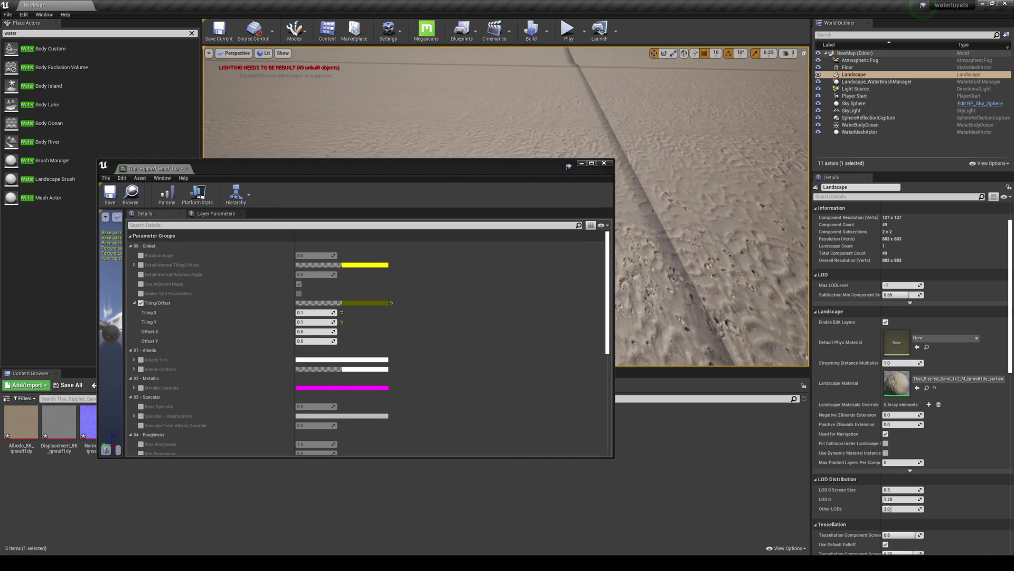
{"action": "right_click_drag", "start_coordinate": [660, 212], "coordinate": [608, 132]}
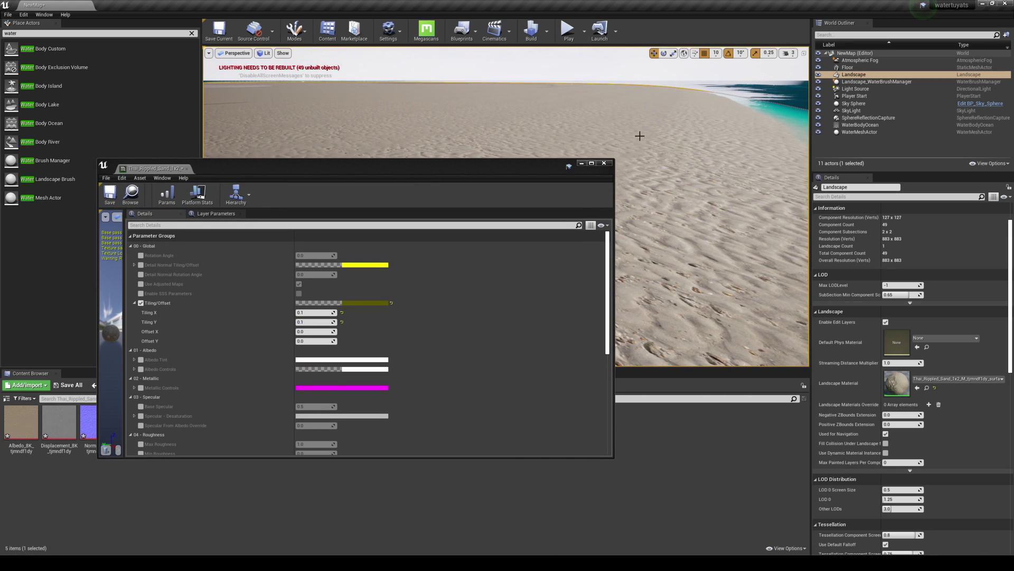
{"action": "left_click_drag", "start_coordinate": [581, 165], "coordinate": [517, 203]}
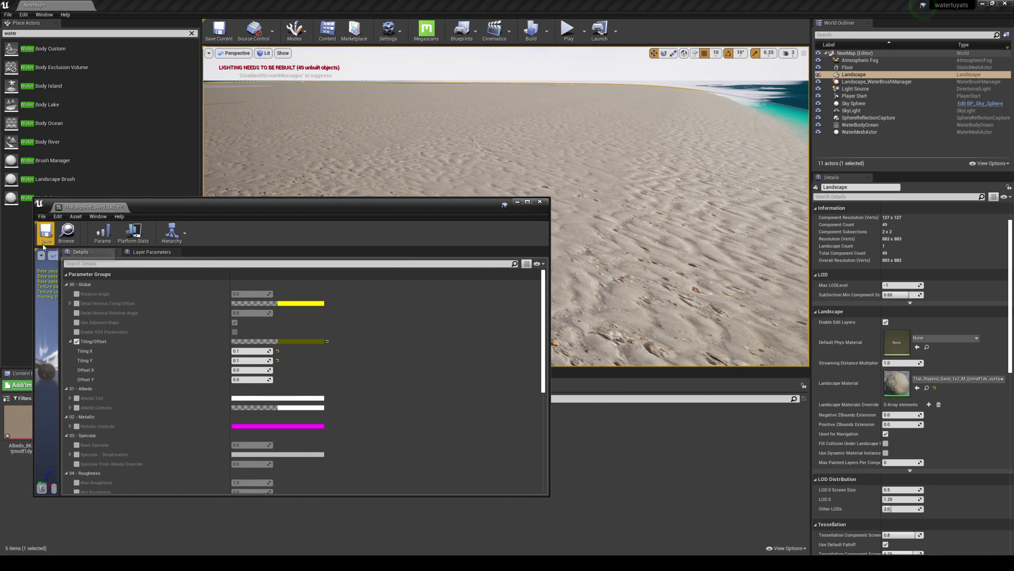
{"action": "left_click", "coordinate": [518, 202]}
{"action": "right_click_drag", "start_coordinate": [517, 203], "coordinate": [571, 239]}
- Select the Landscape, set the viewport camera speed to 5, and inspect the sand from above and at ground level
{"action": "left_click", "coordinate": [862, 75]}
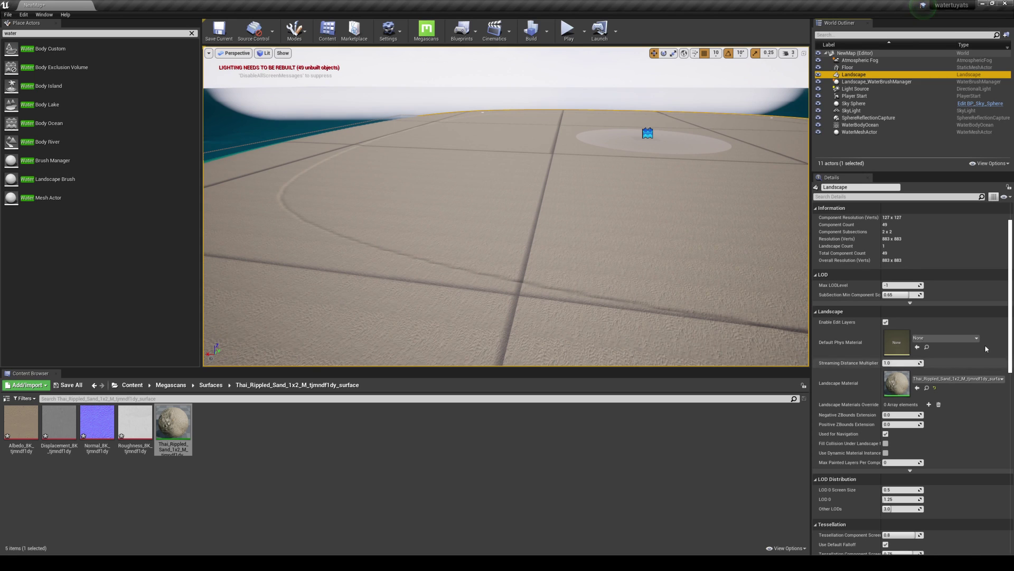
{"action": "right_click_drag", "start_coordinate": [634, 212], "coordinate": [687, 269]}
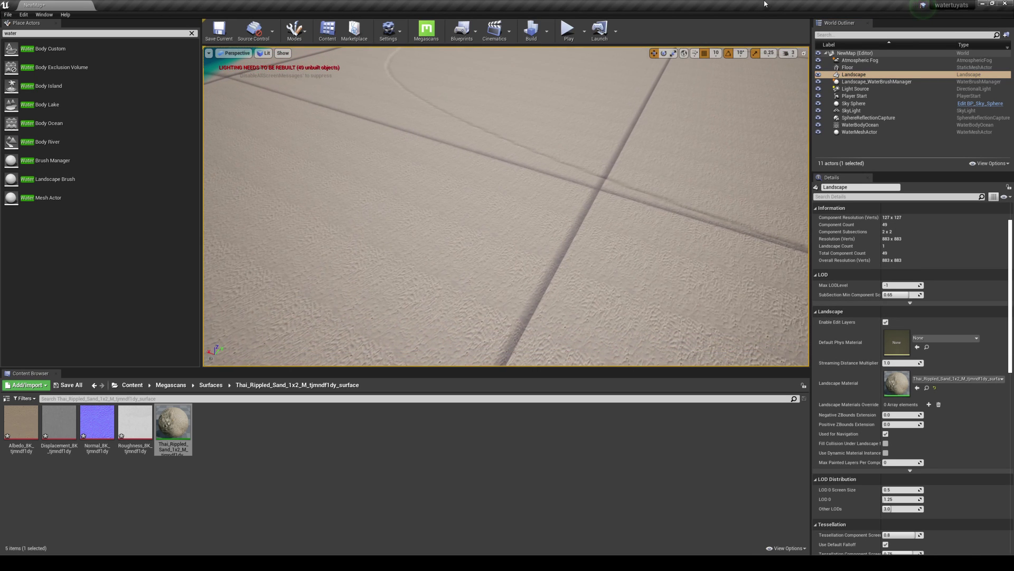
{"action": "left_click", "coordinate": [789, 53]}
{"action": "left_click", "coordinate": [792, 73]}
{"action": "right_click_drag", "start_coordinate": [761, 106], "coordinate": [739, 156]}
{"action": "left_click", "coordinate": [789, 54]}
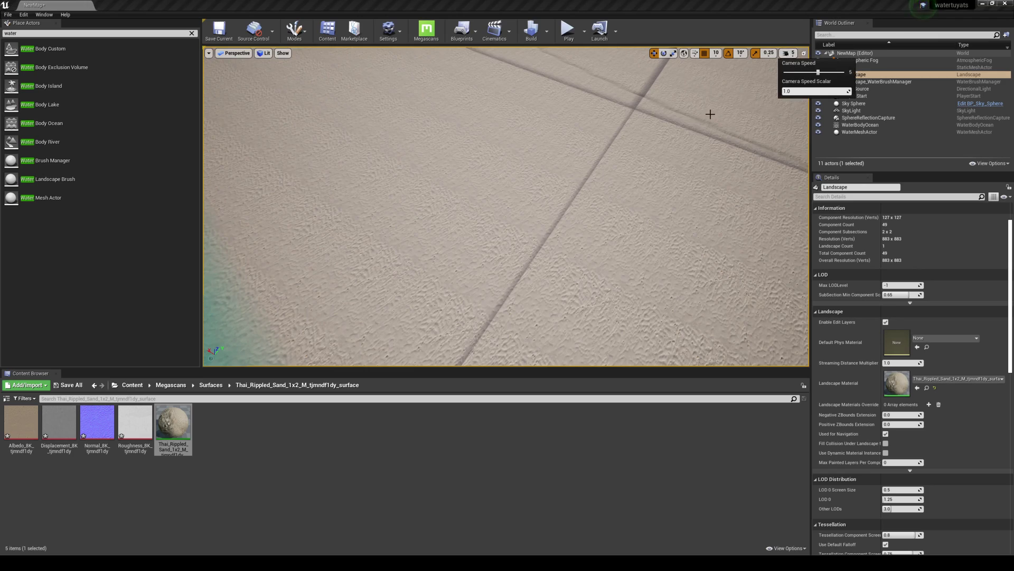
{"action": "mouse_move", "coordinate": [711, 114]}
{"action": "right_mouse_down"}
{"action": "mouse_move", "coordinate": [629, 84]}
{"action": "mouse_move", "coordinate": [624, 116]}
{"action": "mouse_move", "coordinate": [634, 74]}
{"action": "mouse_move", "coordinate": [660, 71]}
{"action": "mouse_move", "coordinate": [702, 115]}
{"action": "right_mouse_up"}
{"action": "key", "text": "w"}
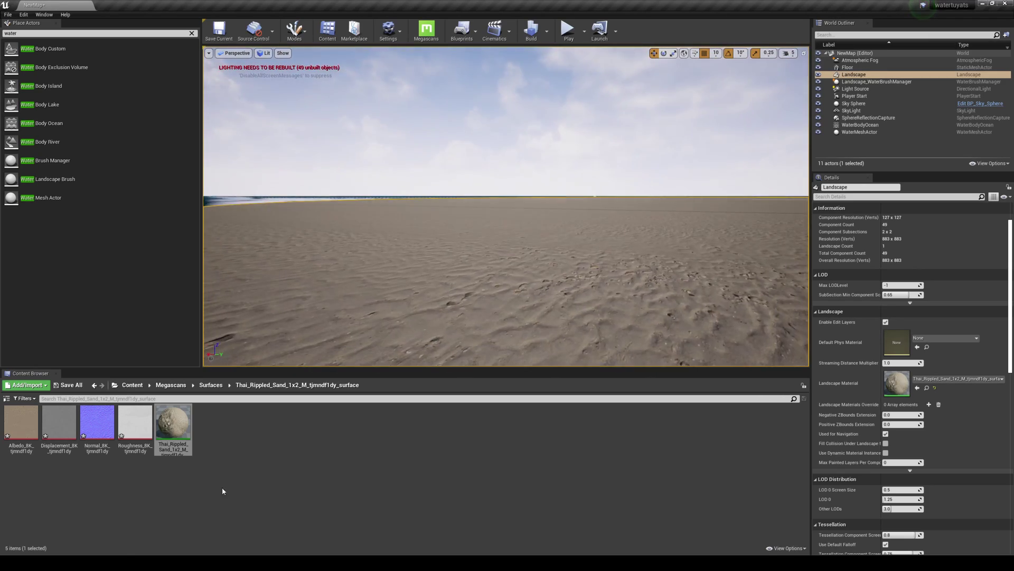
- Switch to Quixel Bridge and download the leaning Palm Tree Trunk from the Tropical Beach collection at 8K resolution
{"action": "key", "text": "alt+Tab"}
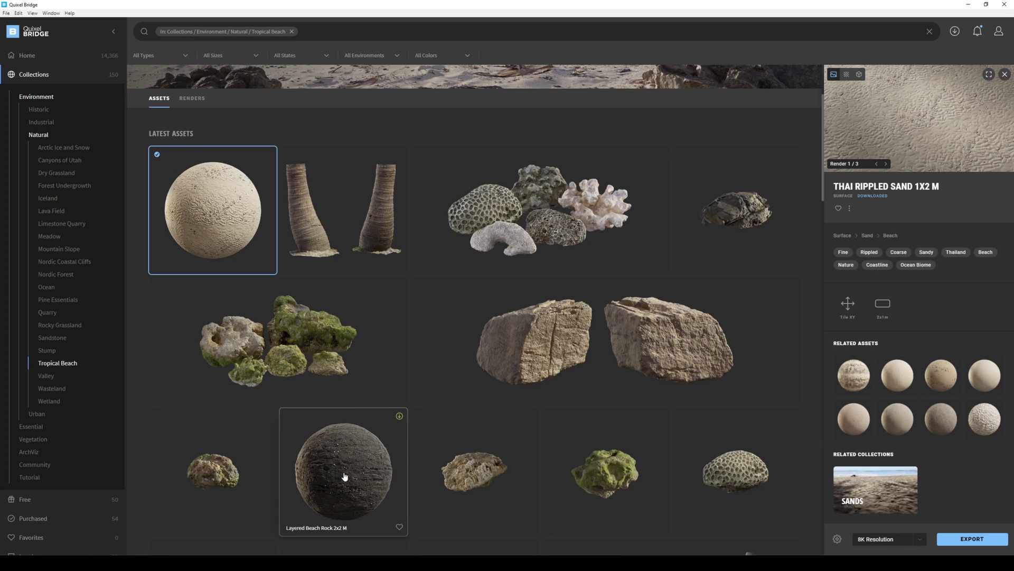
{"action": "left_click", "coordinate": [364, 245]}
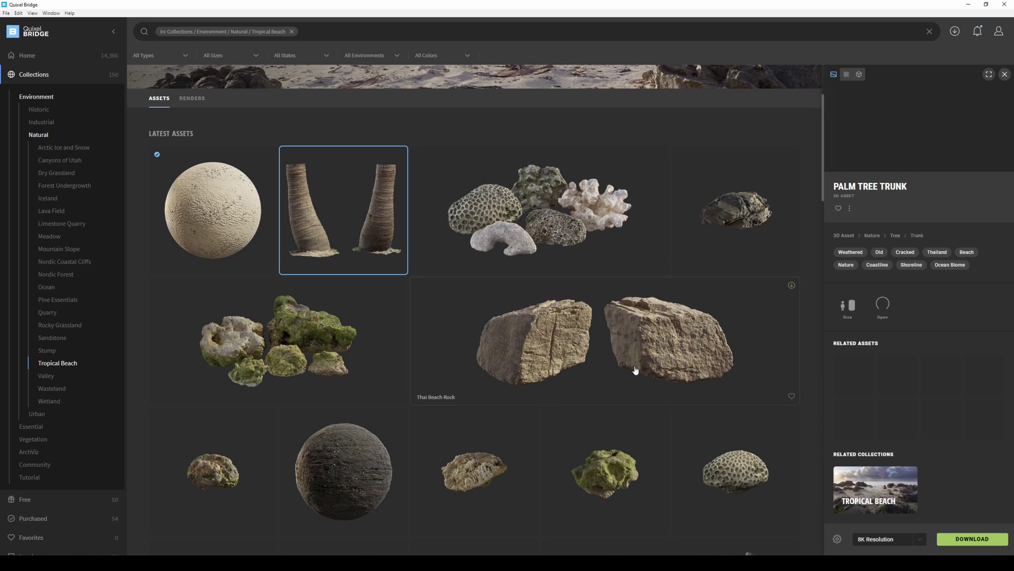
{"action": "scroll", "coordinate": [623, 324], "scroll_direction": "down", "scroll_amount": 3}
{"action": "scroll", "coordinate": [501, 344], "scroll_direction": "down", "scroll_amount": 3}
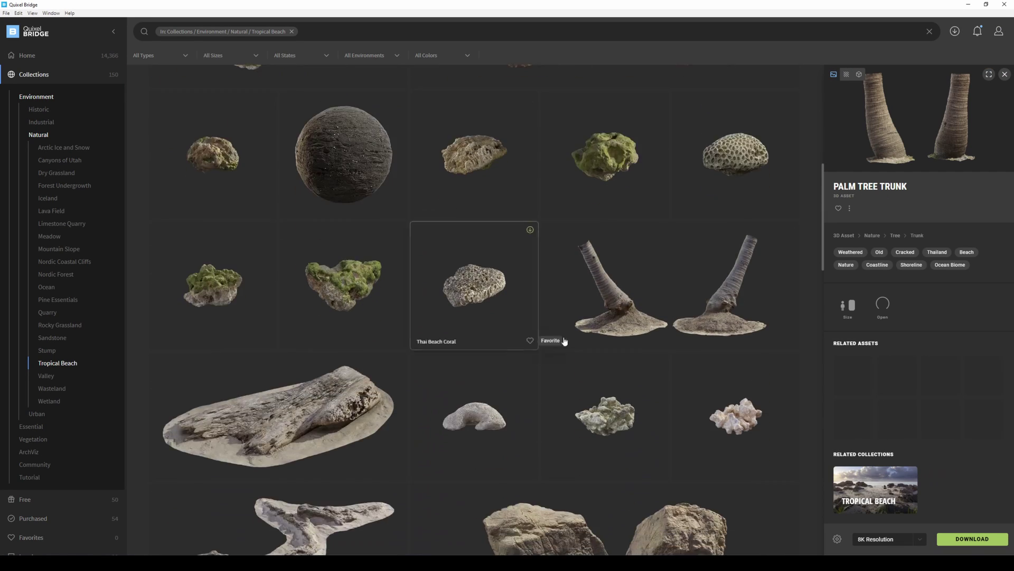
{"action": "left_click", "coordinate": [657, 290]}
{"action": "left_click", "coordinate": [966, 544]}
{"action": "scroll", "coordinate": [442, 358], "scroll_direction": "down", "scroll_amount": 4}
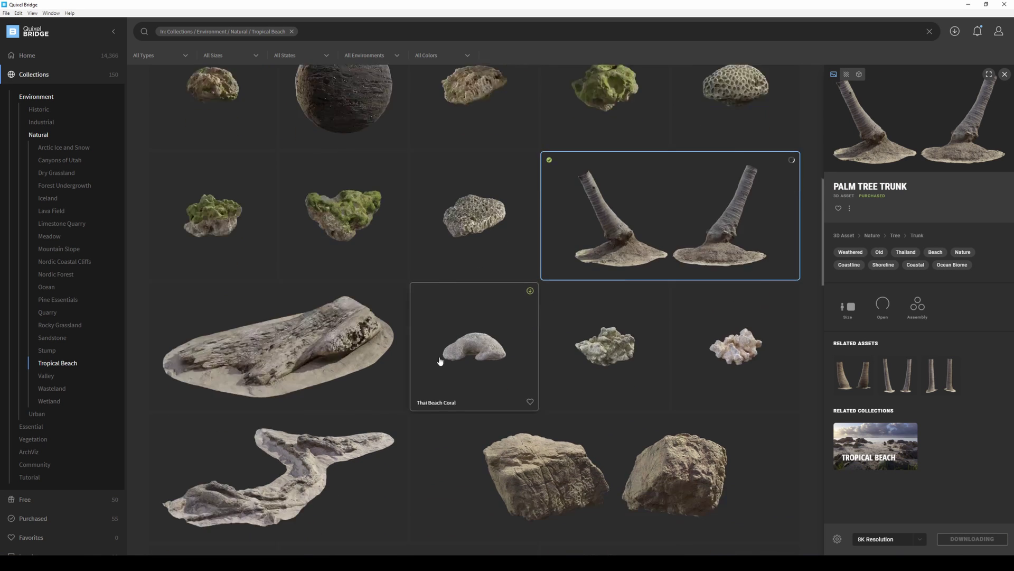
- Export the downloaded leaning Palm Tree Trunk to Unreal Engine at 8K resolution
{"action": "scroll", "coordinate": [462, 383], "scroll_direction": "up", "scroll_amount": 7}
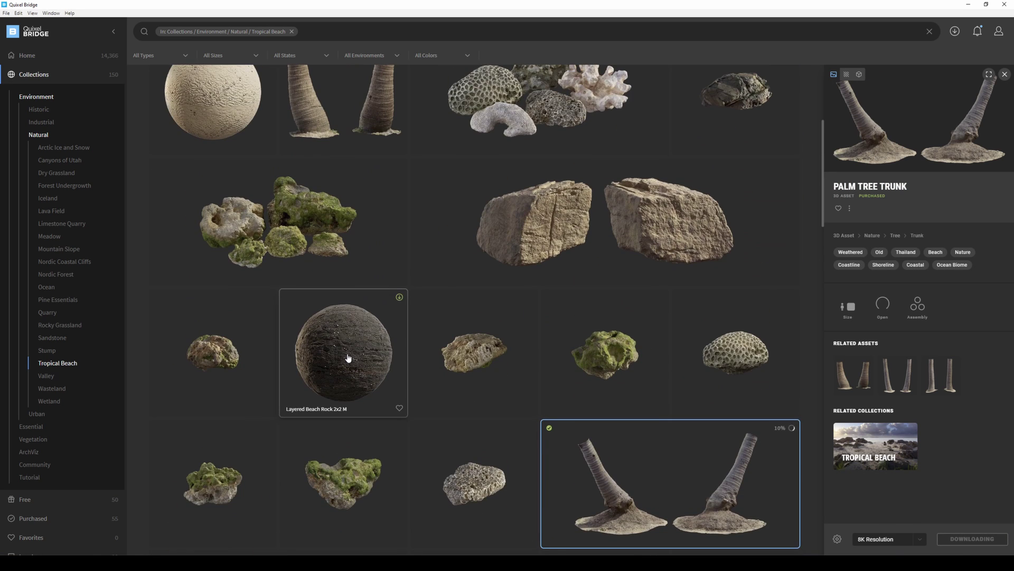
{"action": "scroll", "coordinate": [434, 368], "scroll_direction": "up", "scroll_amount": 4}
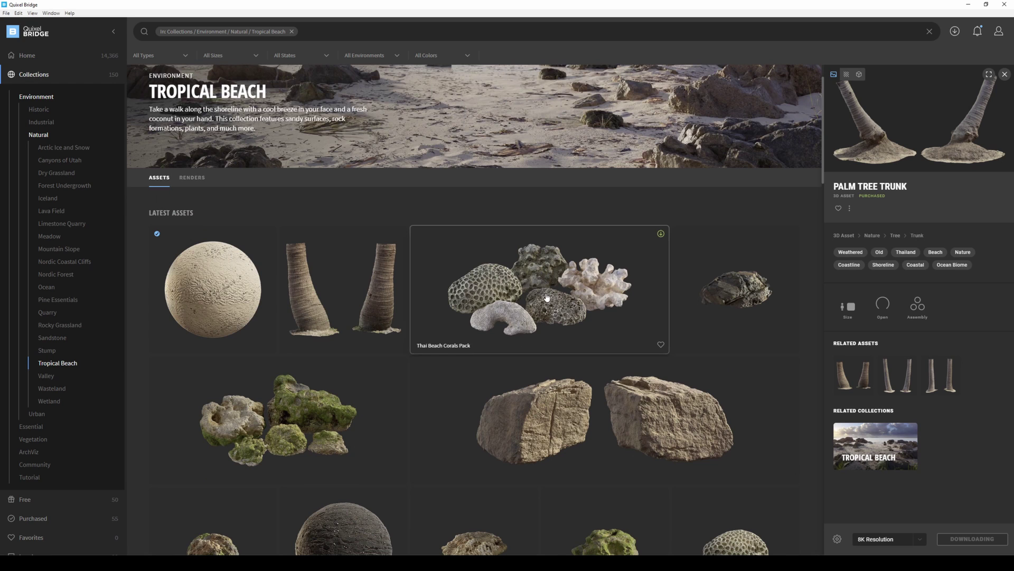
{"action": "scroll", "coordinate": [600, 340], "scroll_direction": "down", "scroll_amount": 4}
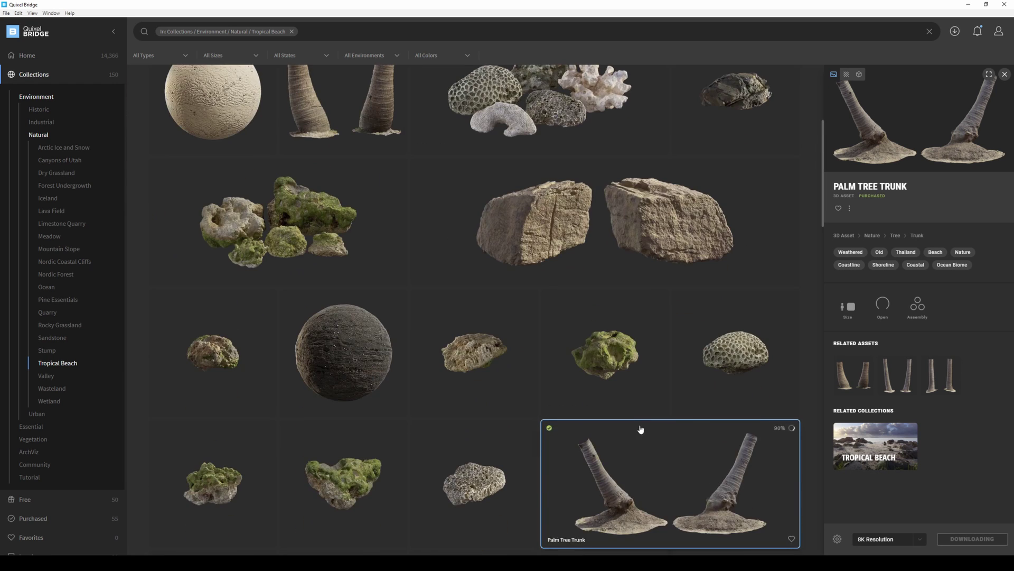
{"action": "scroll", "coordinate": [640, 429], "scroll_direction": "up", "scroll_amount": 2}
{"action": "left_click", "coordinate": [321, 177]}
{"action": "scroll", "coordinate": [656, 478], "scroll_direction": "down", "scroll_amount": 2}
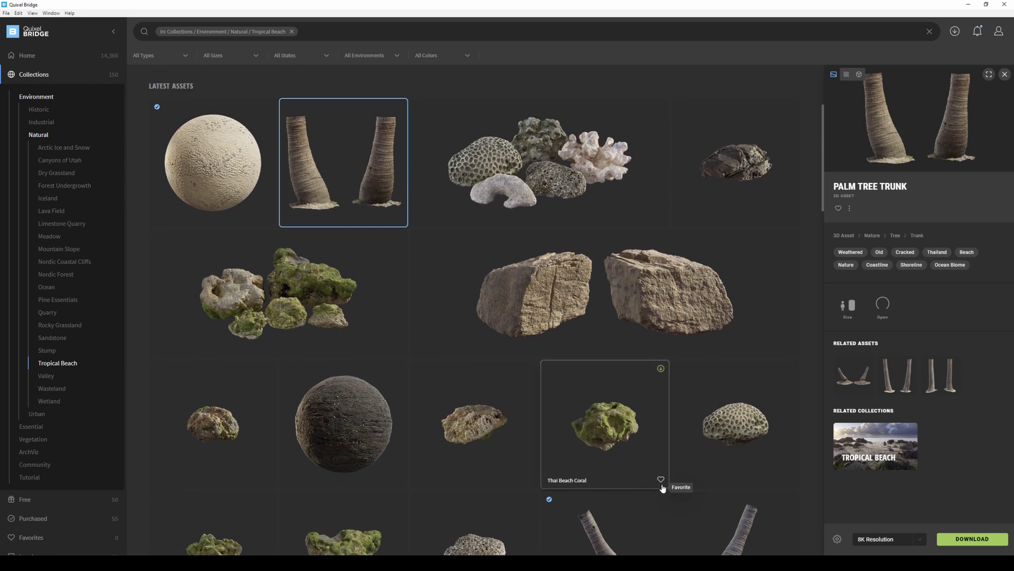
{"action": "left_click", "coordinate": [657, 478]}
{"action": "left_click", "coordinate": [964, 541]}
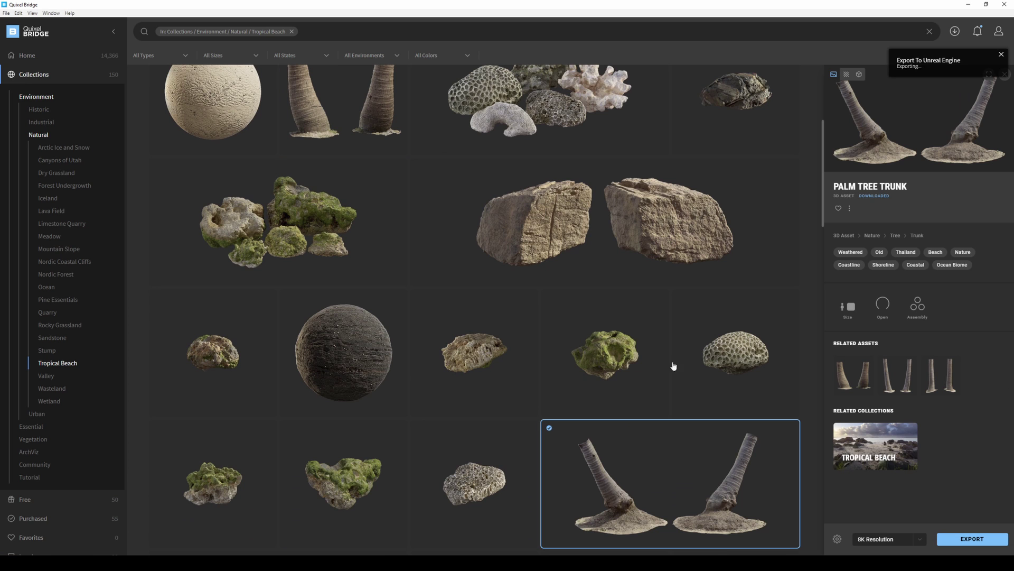
- Download the upright, curved Palm Tree Trunk from the first row of latest assets at 8K resolution
{"action": "scroll", "coordinate": [468, 254], "scroll_direction": "up", "scroll_amount": 2}
{"action": "left_click", "coordinate": [364, 230]}
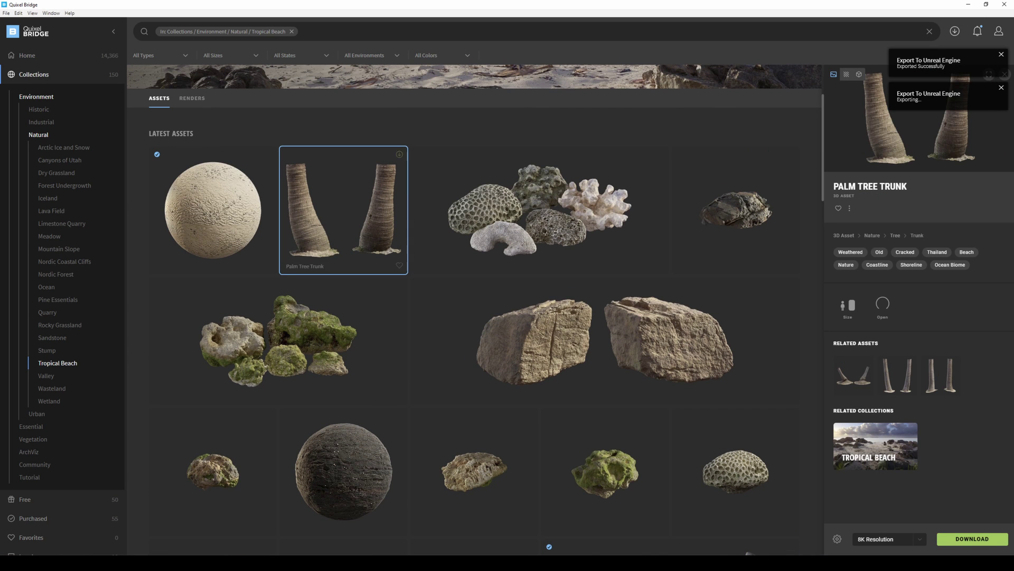
{"action": "left_click", "coordinate": [972, 539]}
{"action": "scroll", "coordinate": [682, 370], "scroll_direction": "down", "scroll_amount": 3}
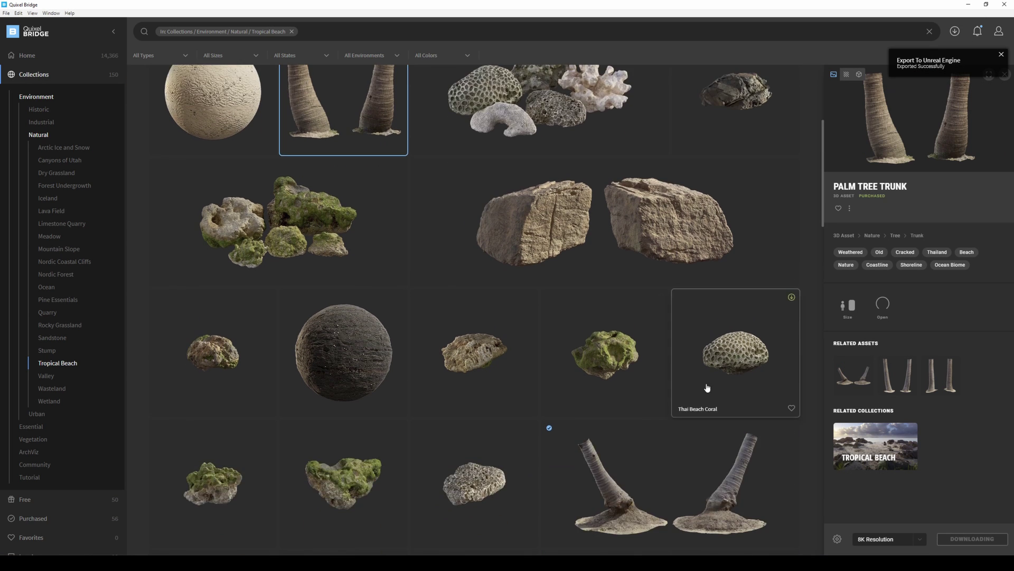
- Download the Thai Beach Rocks asset with dark boulders on white sand at 8K resolution
{"action": "scroll", "coordinate": [707, 387], "scroll_direction": "down", "scroll_amount": 15}
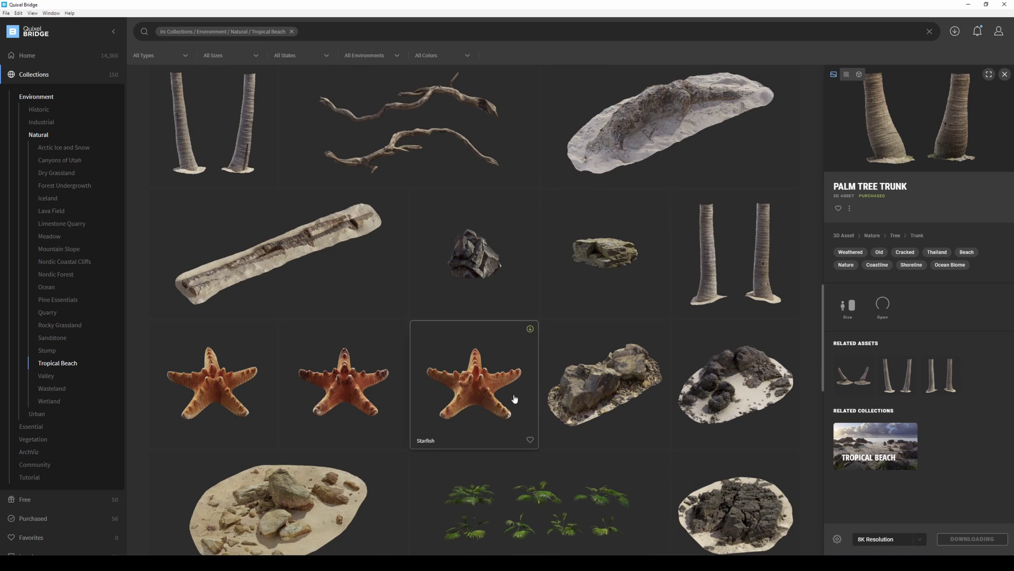
{"action": "scroll", "coordinate": [523, 412], "scroll_direction": "down", "scroll_amount": 2}
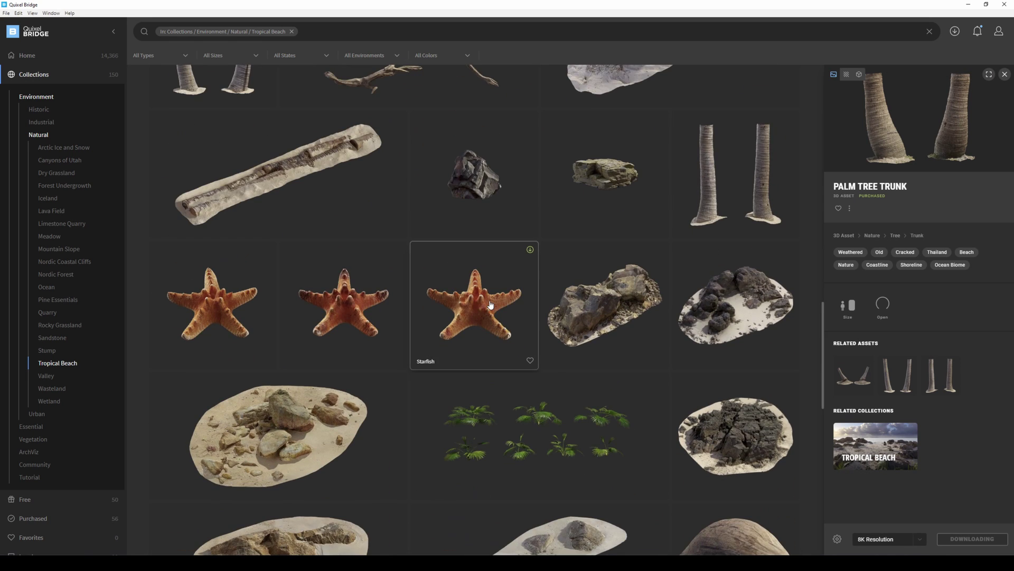
{"action": "left_click", "coordinate": [753, 303]}
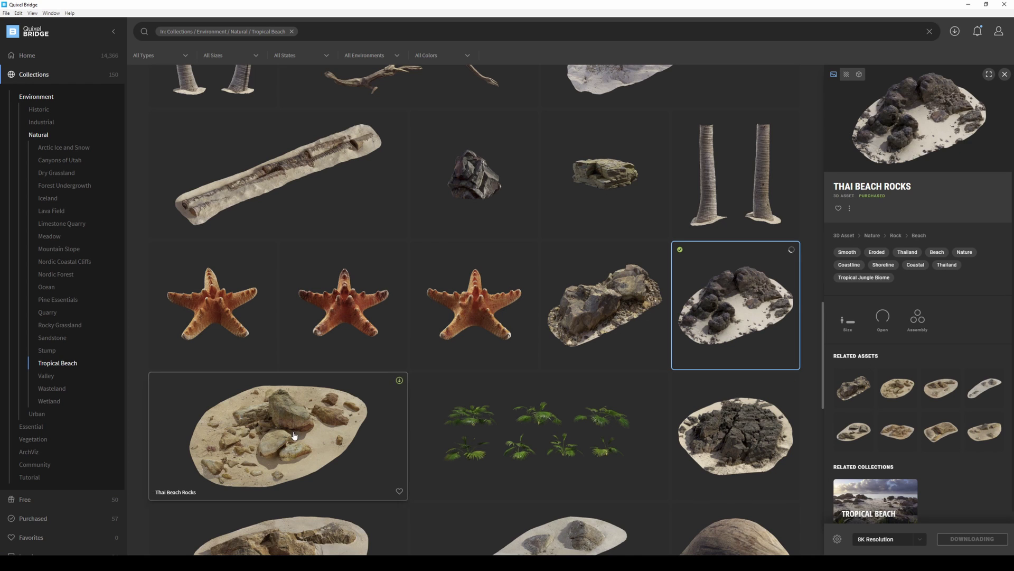
{"action": "scroll", "coordinate": [797, 187], "scroll_direction": "down", "scroll_amount": 3}
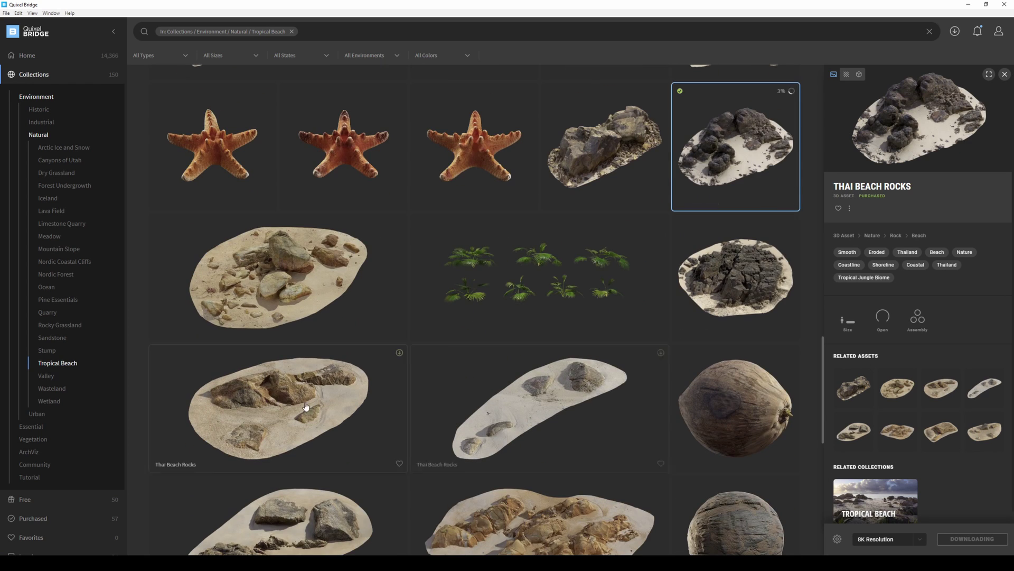
- Download two more Thai Beach Rocks assets, the brown rocks on sand and the elongated pale patch, at 8K resolution
{"action": "left_click", "coordinate": [275, 407]}
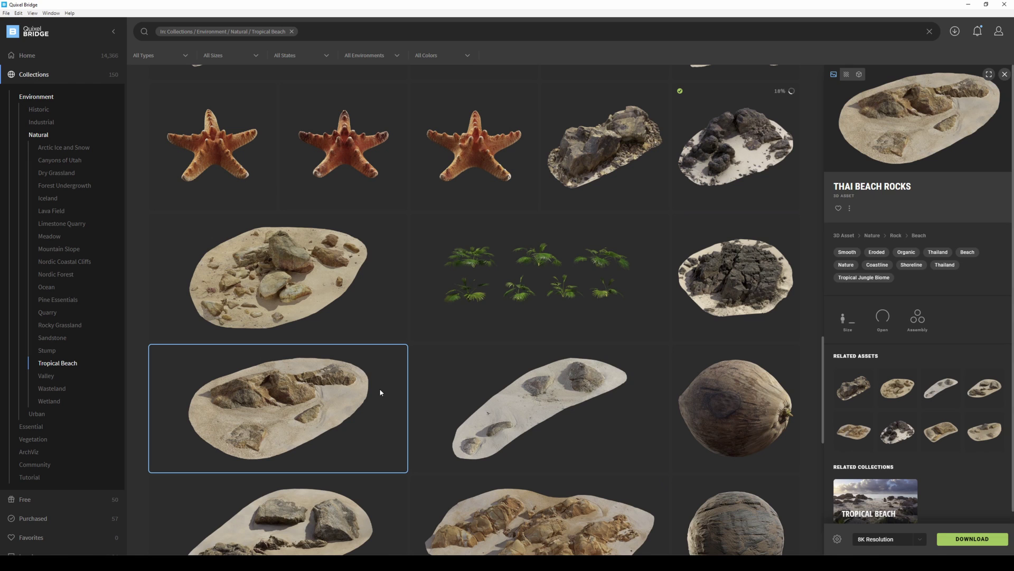
{"action": "scroll", "coordinate": [499, 410], "scroll_direction": "down", "scroll_amount": 2}
{"action": "left_click", "coordinate": [568, 311]}
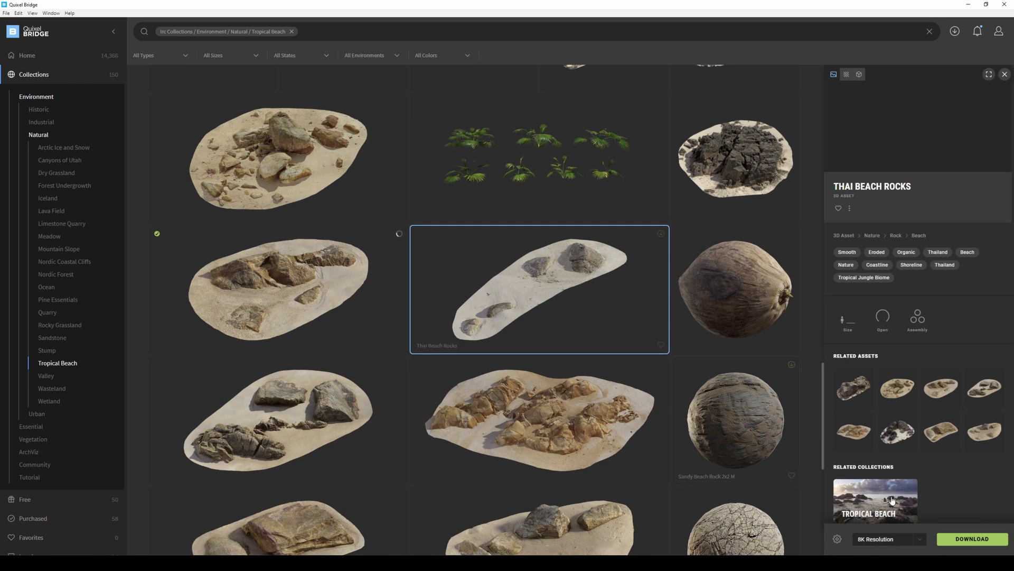
{"action": "left_click", "coordinate": [972, 538]}
- Review the collection's remaining plants and surfaces, and export the elongated Thai Beach Rocks asset to Unreal Engine
{"action": "scroll", "coordinate": [580, 441], "scroll_direction": "down", "scroll_amount": 10}
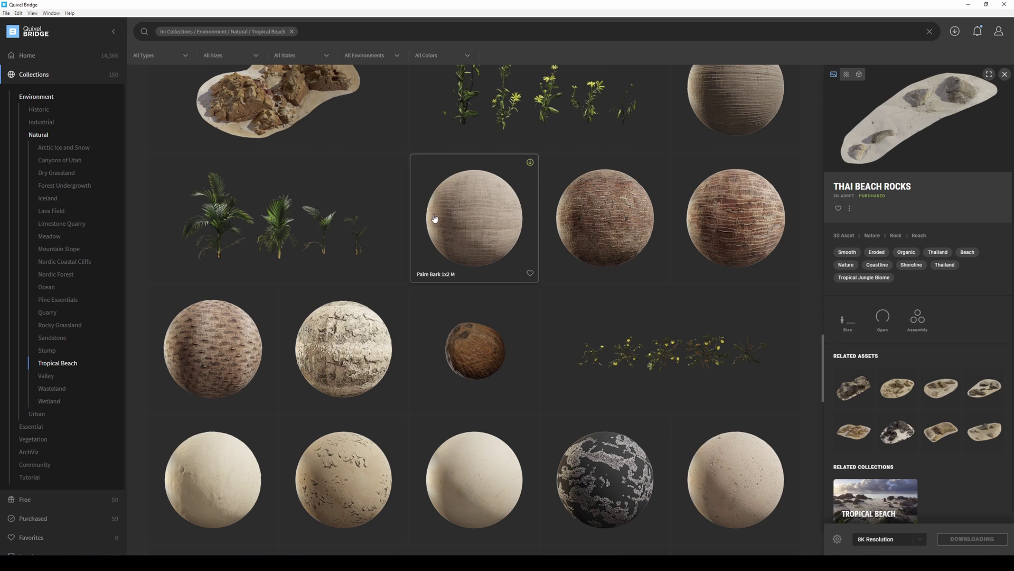
{"action": "scroll", "coordinate": [670, 385], "scroll_direction": "down", "scroll_amount": 7}
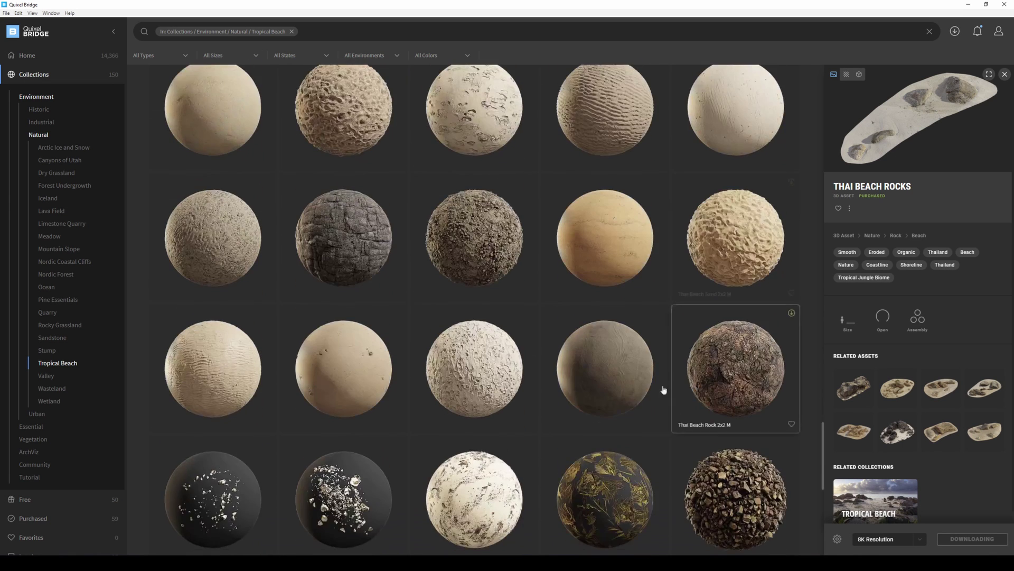
{"action": "scroll", "coordinate": [500, 243], "scroll_direction": "up", "scroll_amount": 2}
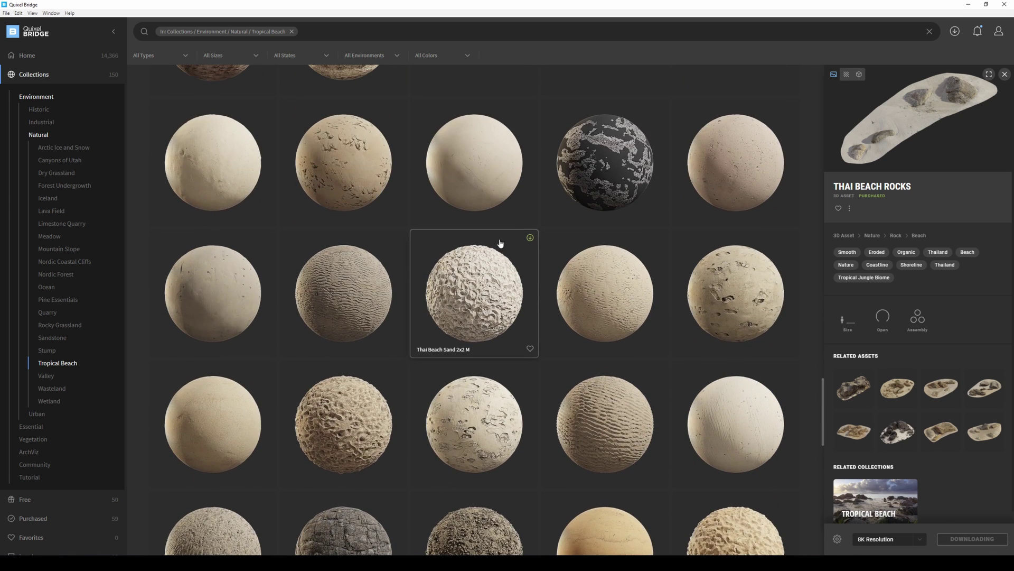
{"action": "scroll", "coordinate": [505, 296], "scroll_direction": "up", "scroll_amount": 2}
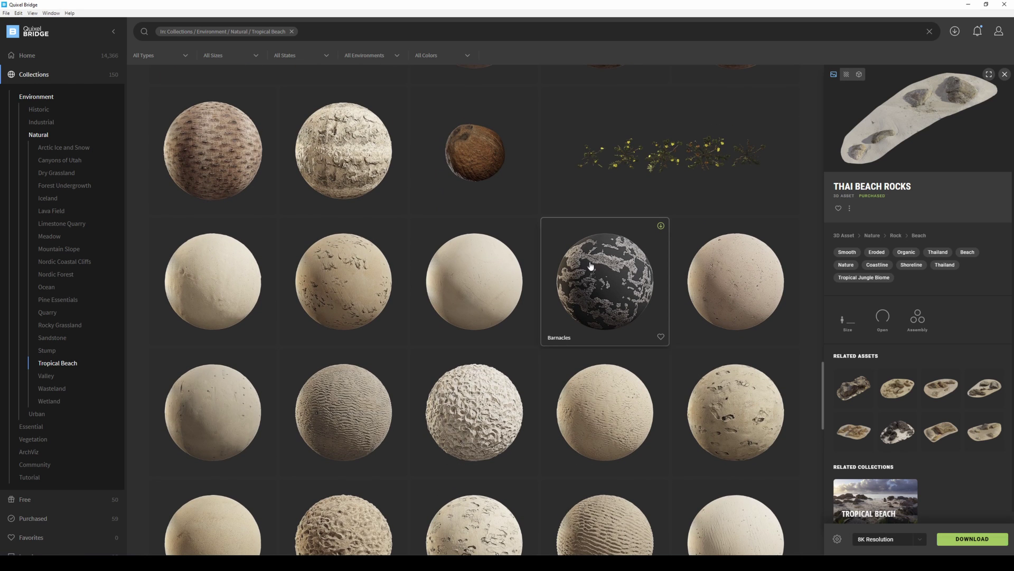
{"action": "scroll", "coordinate": [590, 266], "scroll_direction": "down", "scroll_amount": 10}
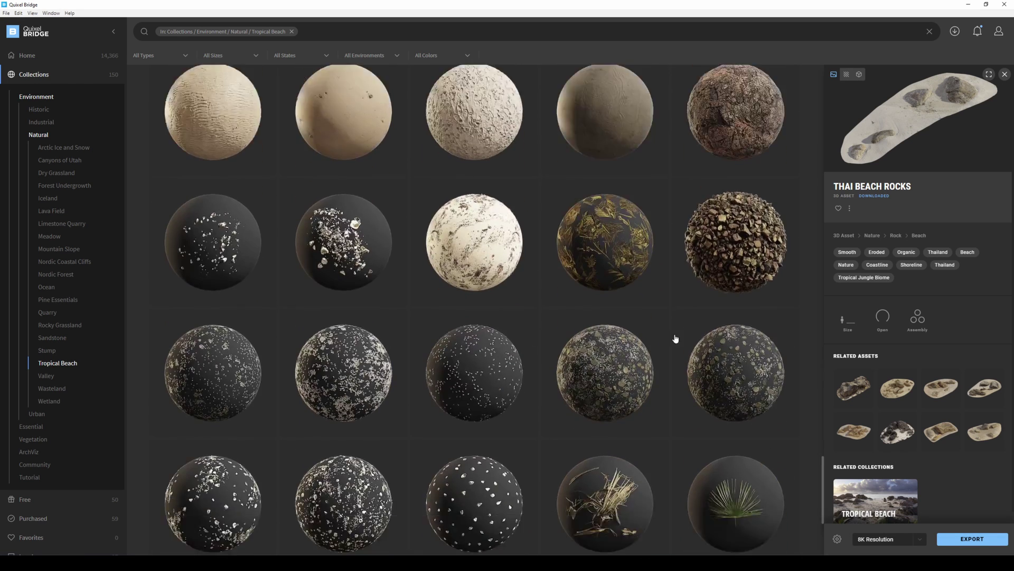
{"action": "scroll", "coordinate": [675, 338], "scroll_direction": "down", "scroll_amount": 6}
{"action": "scroll", "coordinate": [798, 386], "scroll_direction": "up", "scroll_amount": 10}
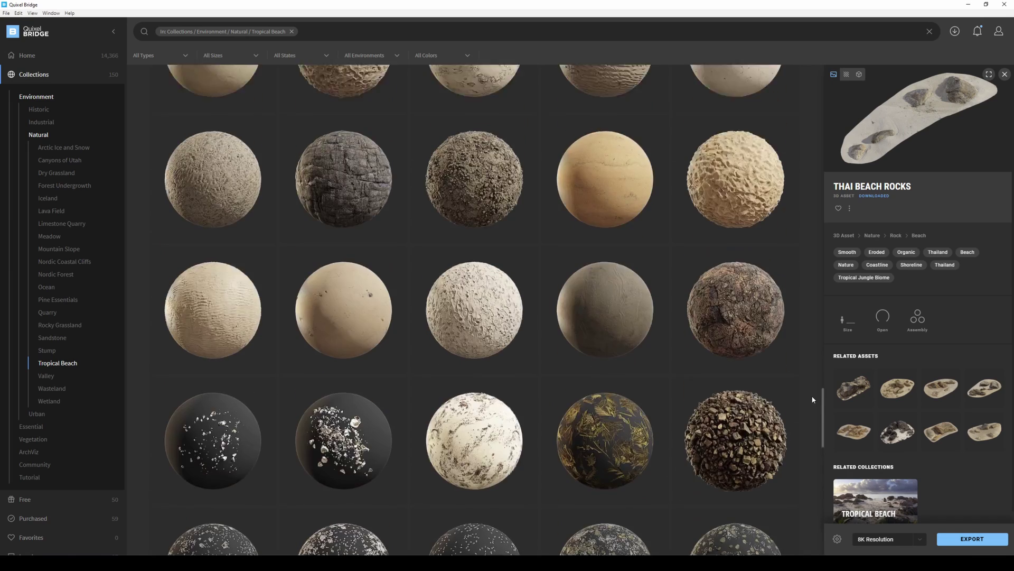
{"action": "left_click", "coordinate": [965, 541]}
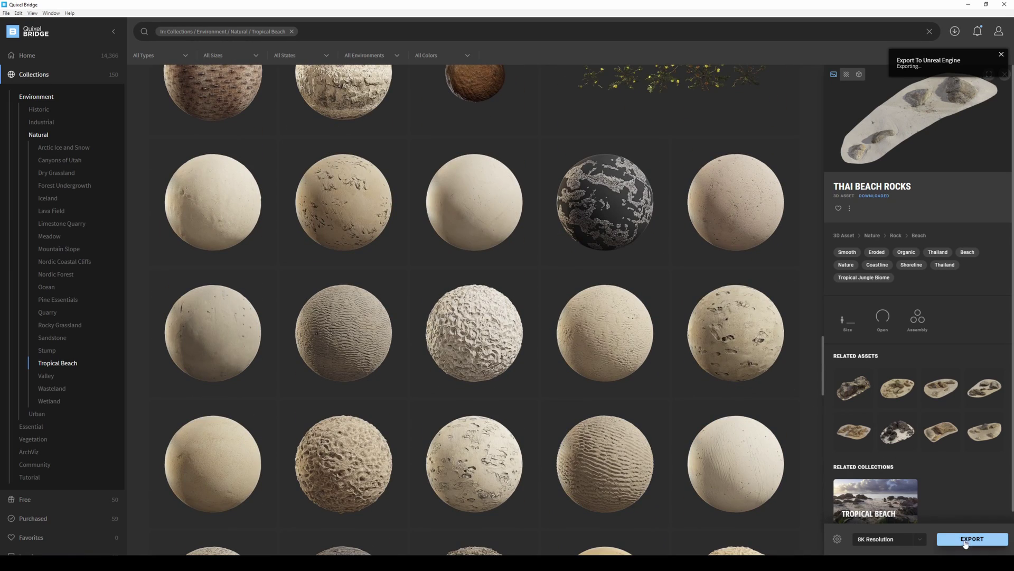
- Return to Unreal Engine and open the Megascans 3D_Assets folder
{"action": "scroll", "coordinate": [661, 310], "scroll_direction": "up", "scroll_amount": 3}
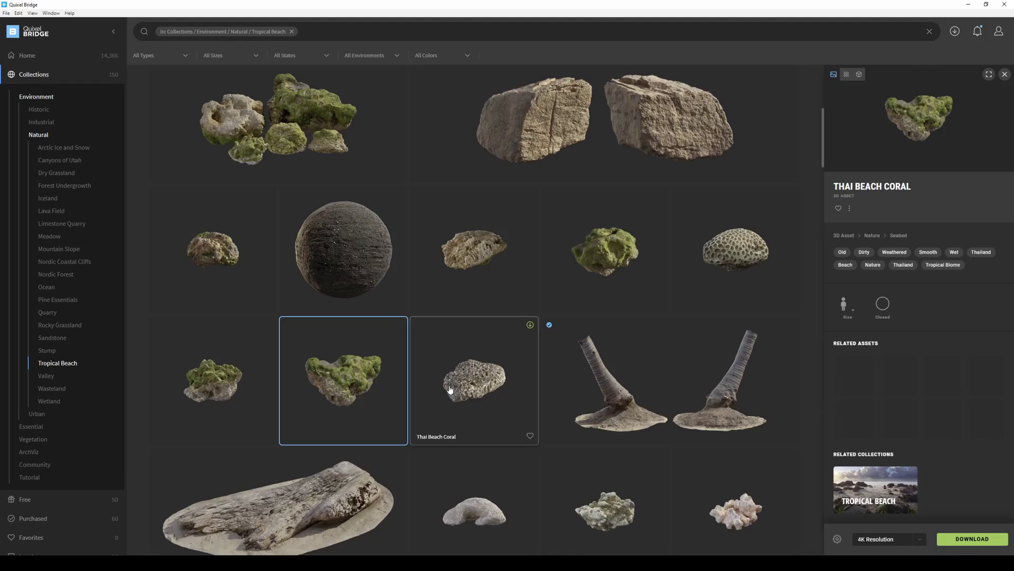
{"action": "scroll", "coordinate": [449, 390], "scroll_direction": "up", "scroll_amount": 5}
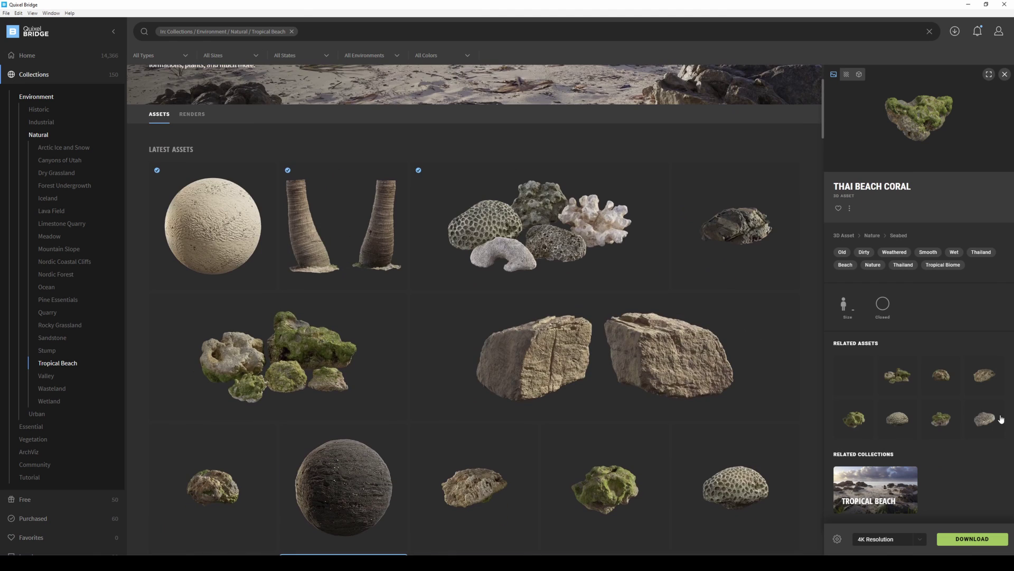
{"action": "scroll", "coordinate": [581, 212], "scroll_direction": "up", "scroll_amount": 3}
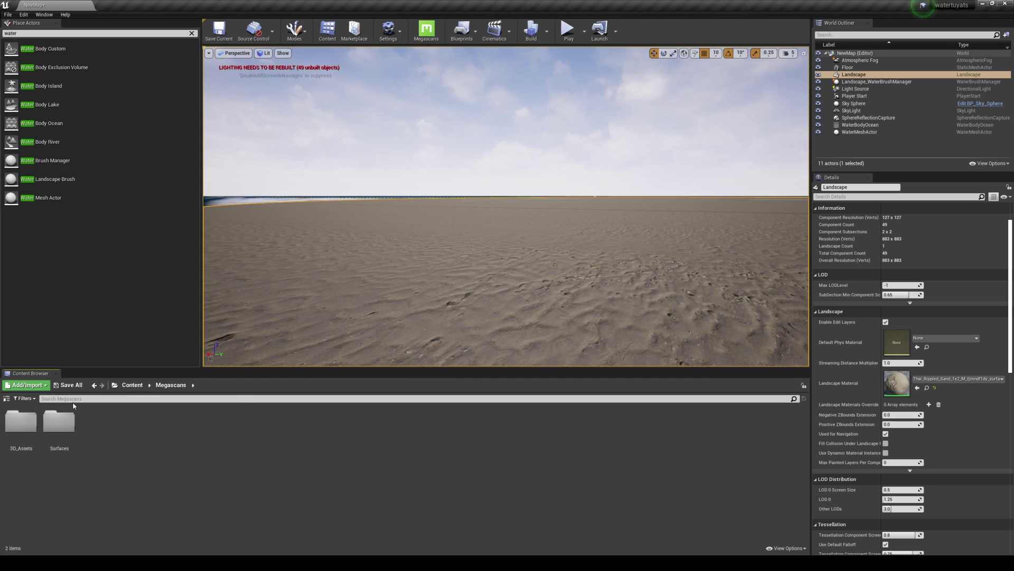
{"action": "double_click", "coordinate": [23, 425]}
- Move the Player Start to the beach's edge near the water, at about Y -12980 and Z 422
{"action": "right_click_drag", "start_coordinate": [506, 206], "coordinate": [438, 227]}
{"action": "right_click_drag", "start_coordinate": [536, 209], "coordinate": [544, 203]}
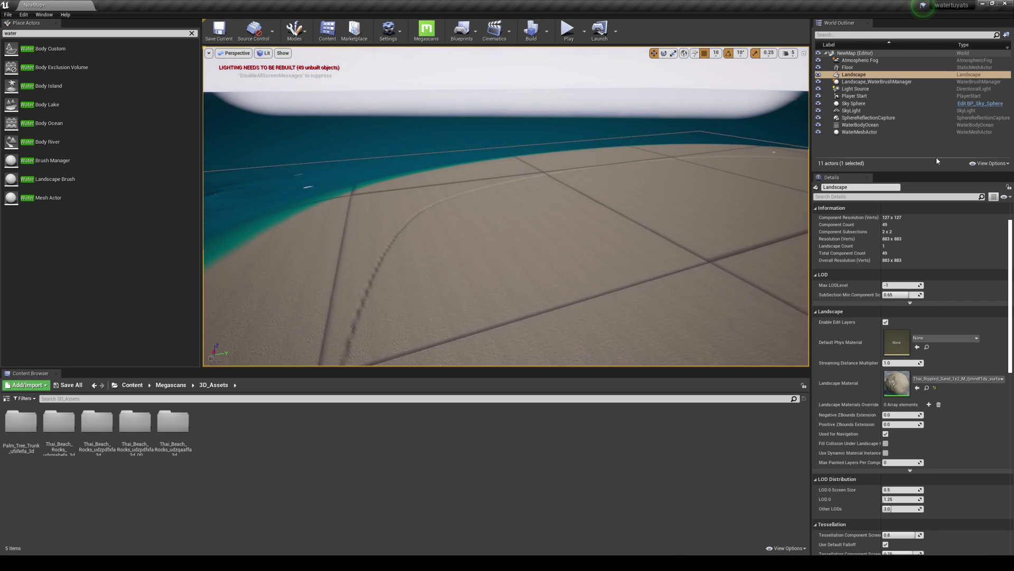
{"action": "left_click", "coordinate": [854, 96]}
{"action": "right_click_drag", "start_coordinate": [645, 170], "coordinate": [653, 210]}
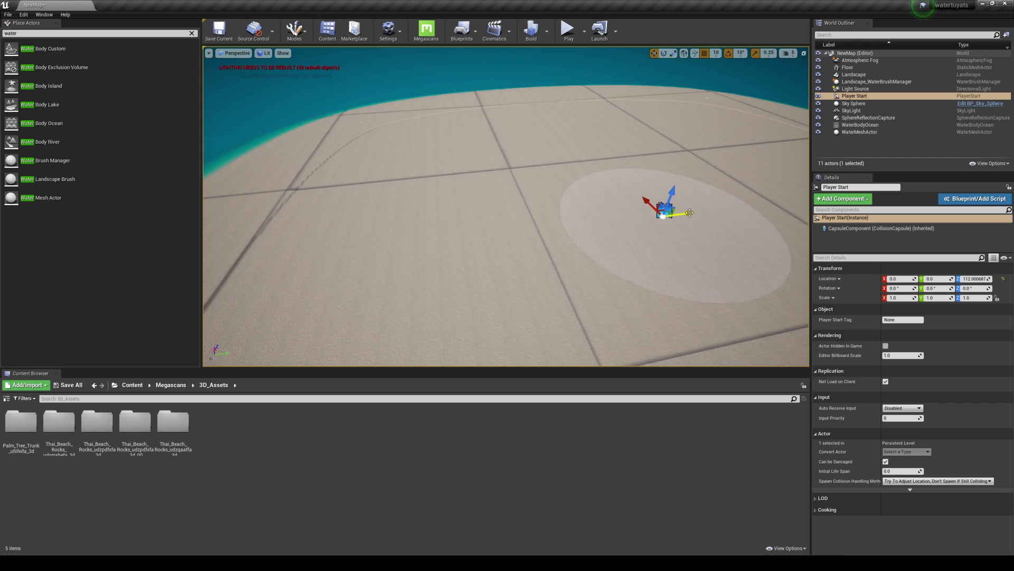
{"action": "left_click_drag", "start_coordinate": [391, 237], "coordinate": [473, 183]}
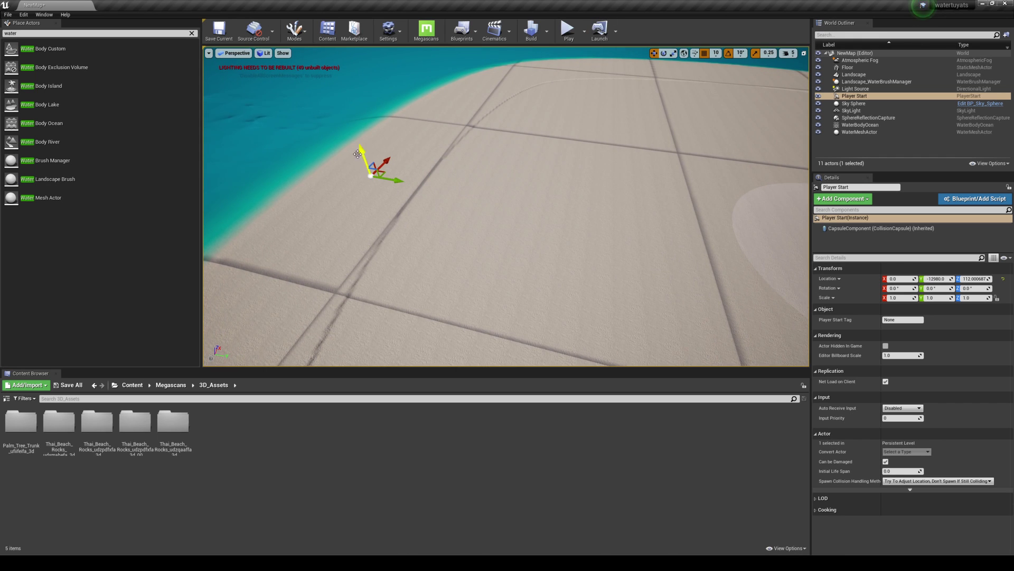
{"action": "left_click_drag", "start_coordinate": [358, 153], "coordinate": [362, 160]}
{"action": "right_click_drag", "start_coordinate": [378, 165], "coordinate": [336, 91]}
- Place the Palm_Tree_Trunk static mesh on the sand near the Player Start and shift it along Y to about -13310
{"action": "double_click", "coordinate": [33, 420]}
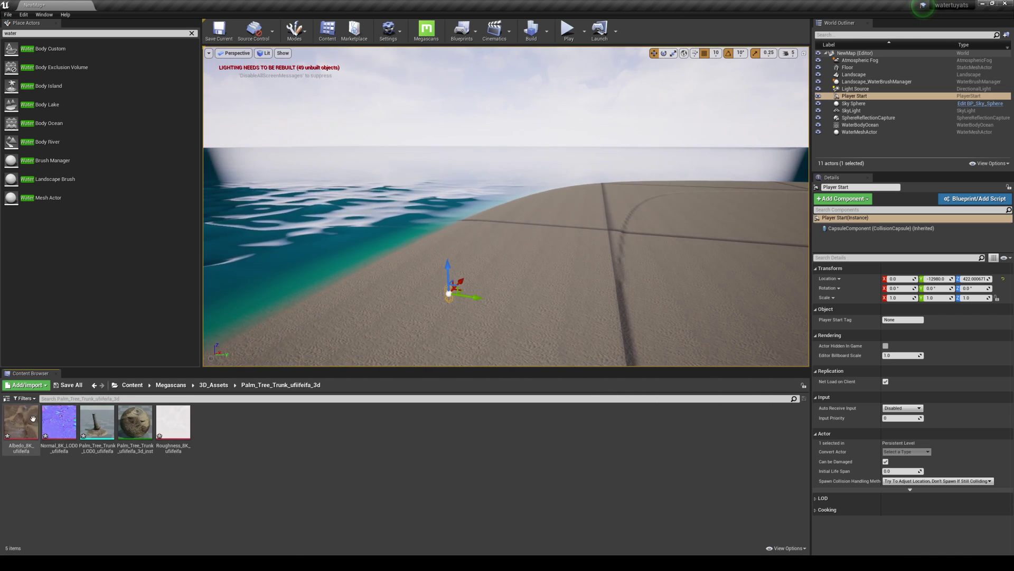
{"action": "left_click_drag", "start_coordinate": [97, 425], "coordinate": [516, 267]}
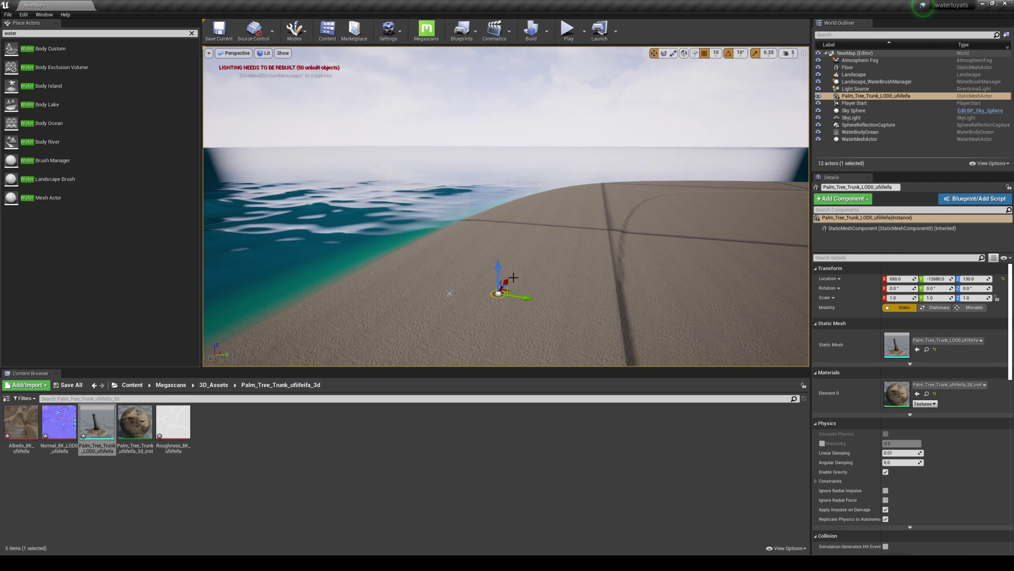
{"action": "right_click_drag", "start_coordinate": [514, 277], "coordinate": [501, 235]}
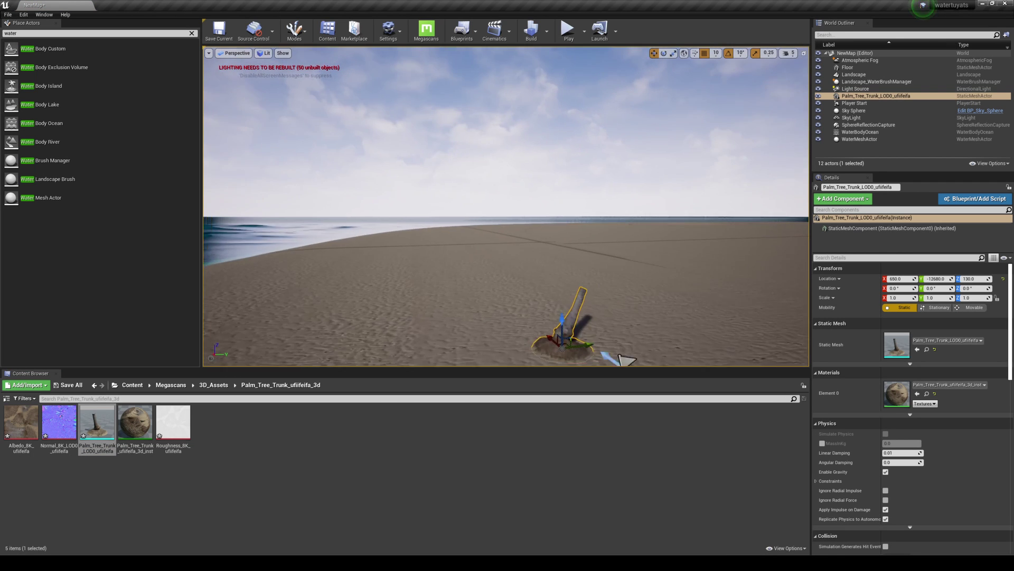
{"action": "mouse_move", "coordinate": [540, 313]}
{"action": "right_mouse_down"}
{"action": "mouse_move", "coordinate": [555, 298]}
{"action": "mouse_move", "coordinate": [539, 313]}
{"action": "right_mouse_up"}
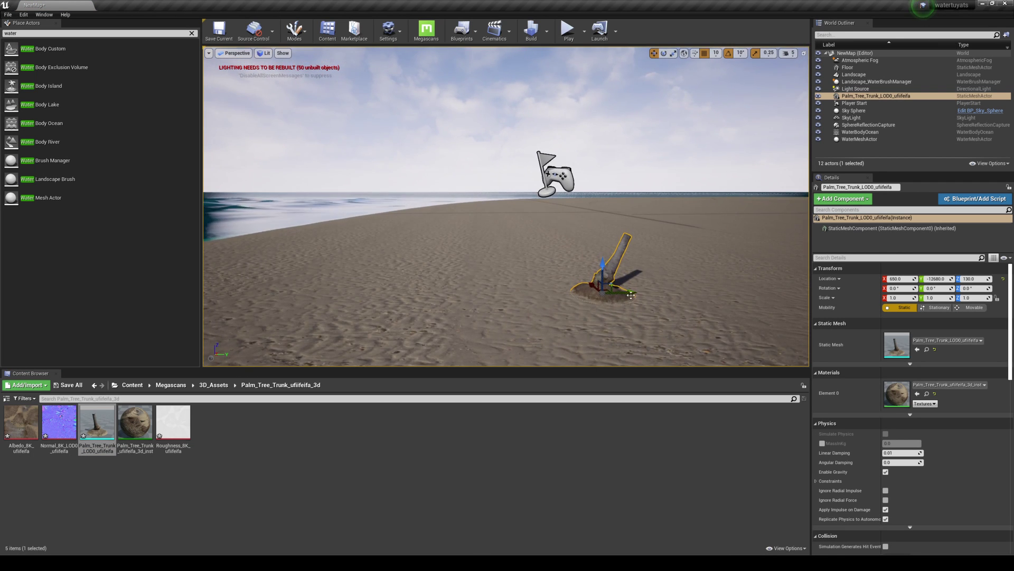
{"action": "left_click_drag", "start_coordinate": [631, 295], "coordinate": [390, 296]}
{"action": "right_click_drag", "start_coordinate": [390, 296], "coordinate": [389, 313]}
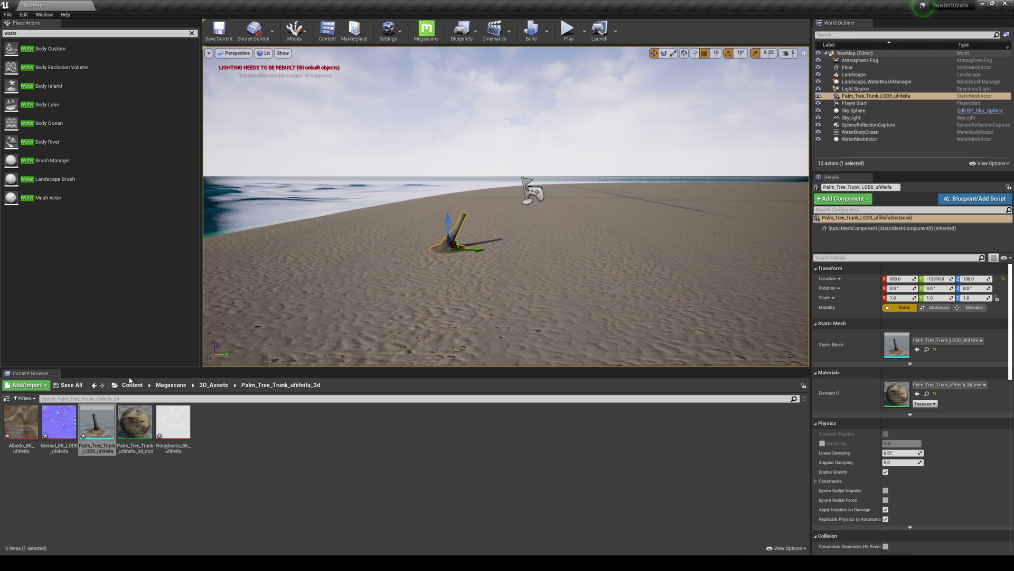
- Place the dark Thai_Beach_Rocks udxmahefa mesh beside the palm trunk and the pale udzpdfxfa rock mesh in the foreground sand
{"action": "left_click", "coordinate": [213, 384]}
{"action": "double_click", "coordinate": [60, 423]}
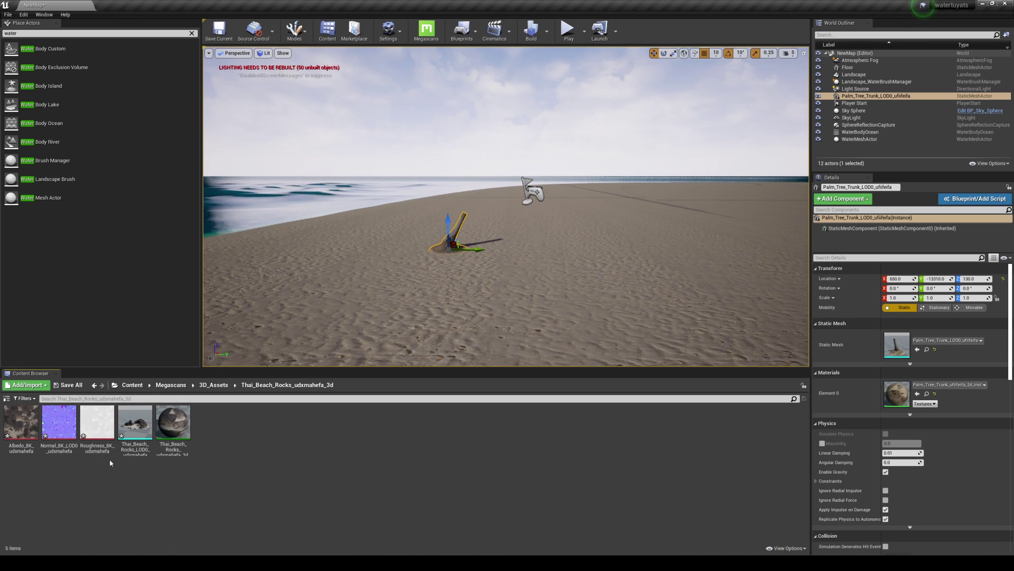
{"action": "left_click_drag", "start_coordinate": [135, 422], "coordinate": [394, 254]}
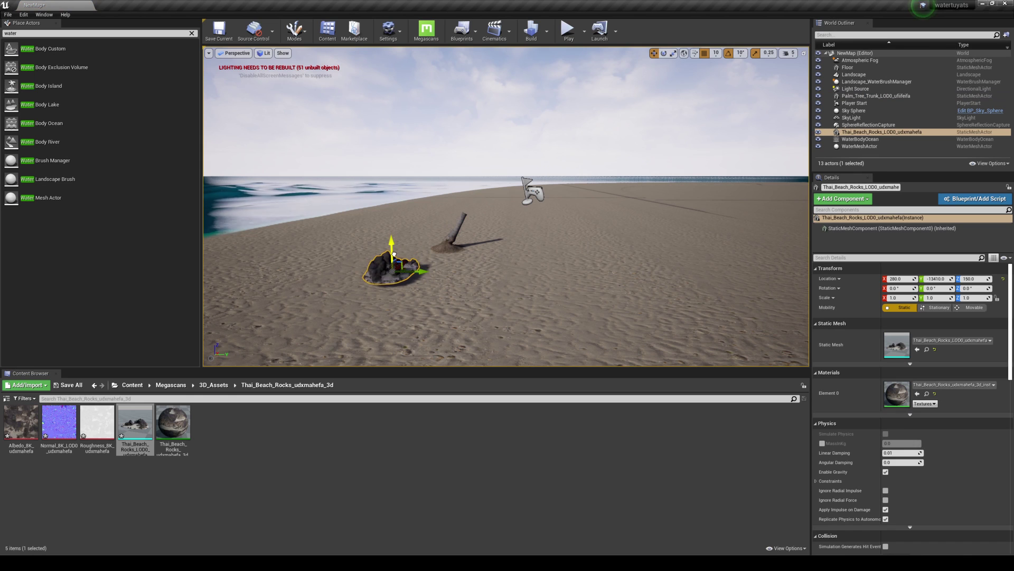
{"action": "left_click", "coordinate": [214, 385]}
{"action": "double_click", "coordinate": [126, 452]}
{"action": "left_click_drag", "start_coordinate": [135, 425], "coordinate": [440, 316]}
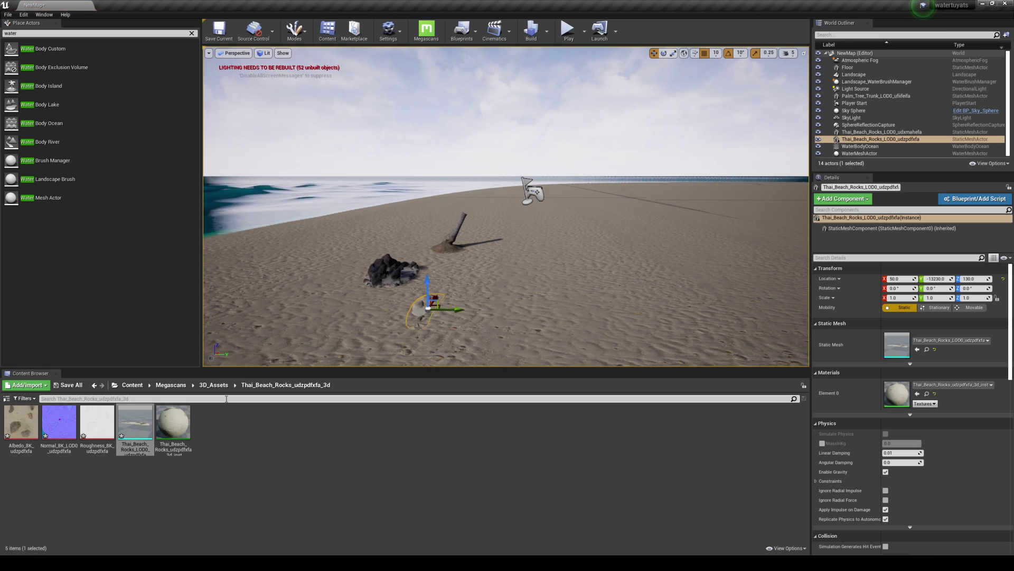
- Place the rock mesh from the udzpdfxfa_3d_00 folder and the udzqaaffa rock mesh on the foreground sand
{"action": "left_click", "coordinate": [213, 385]}
{"action": "double_click", "coordinate": [135, 423]}
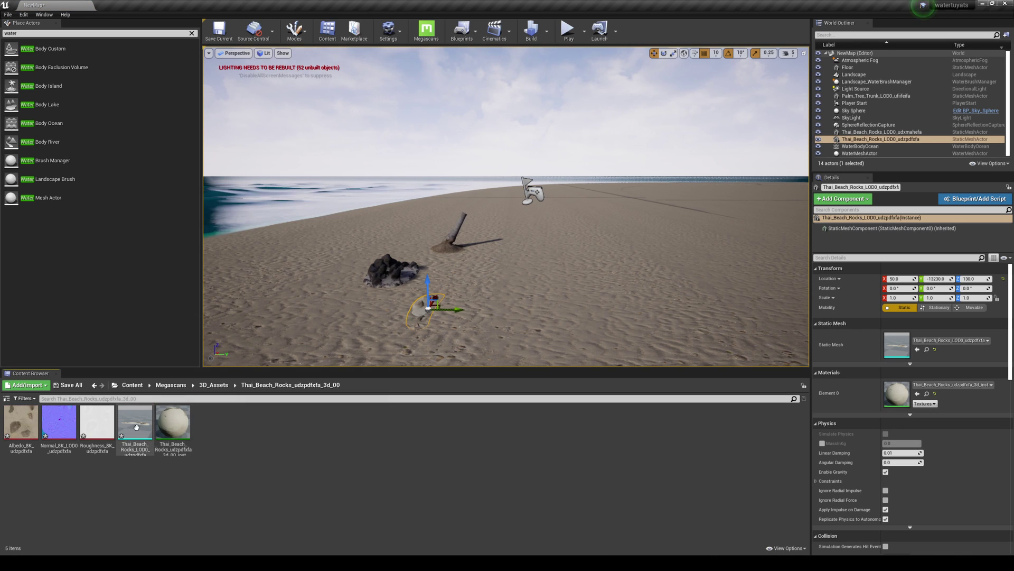
{"action": "left_click_drag", "start_coordinate": [135, 423], "coordinate": [494, 306]}
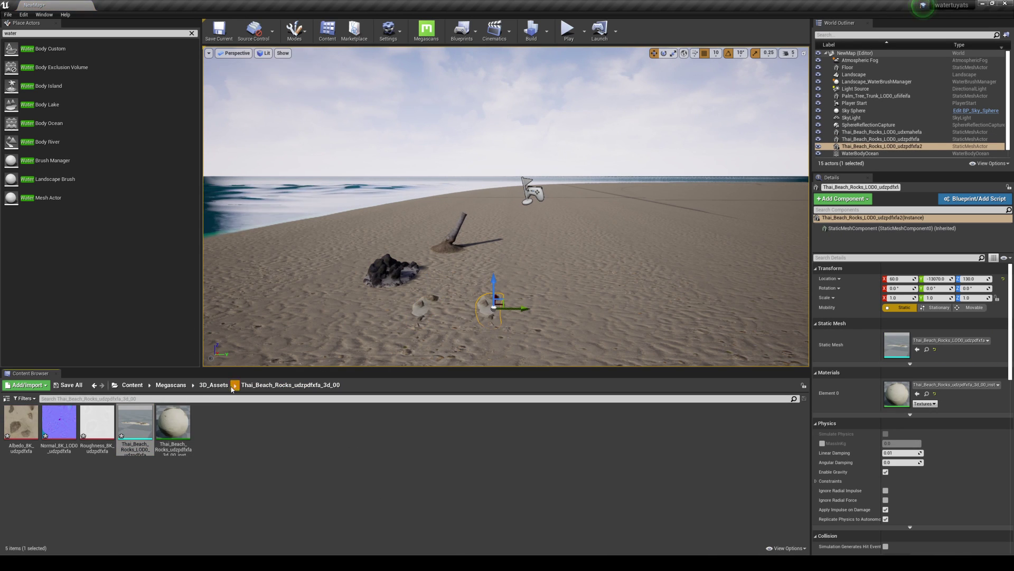
{"action": "left_click", "coordinate": [214, 384]}
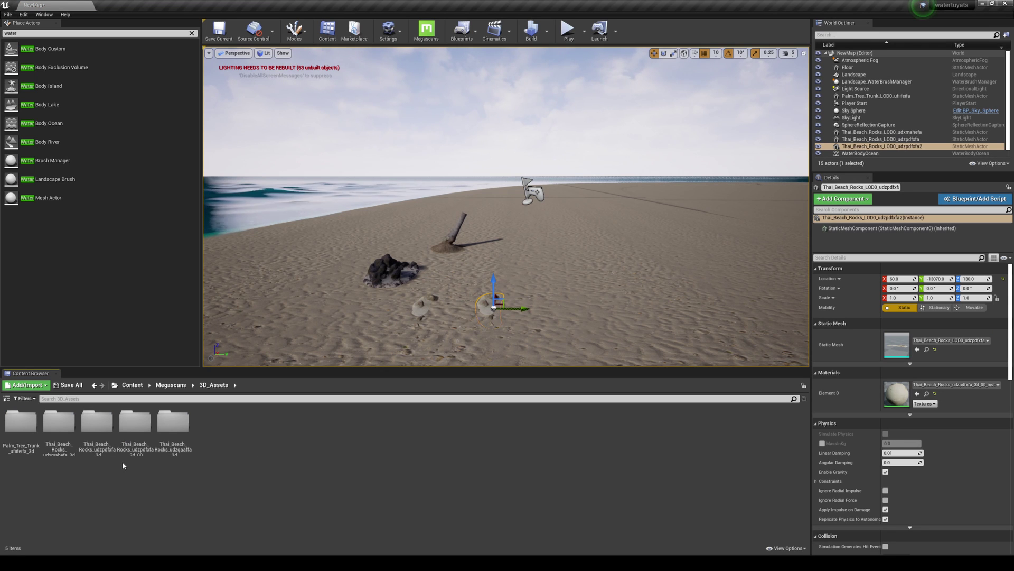
{"action": "double_click", "coordinate": [173, 423]}
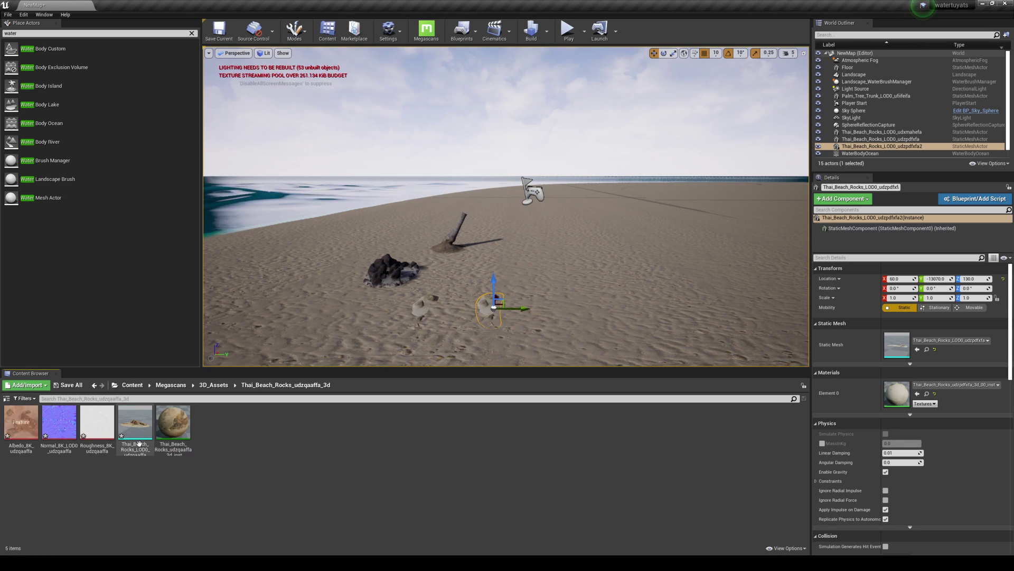
{"action": "left_click_drag", "start_coordinate": [134, 423], "coordinate": [384, 340]}
{"action": "right_click_drag", "start_coordinate": [384, 340], "coordinate": [722, 7]}
- Reduce the viewport camera speed to 2
{"action": "left_click", "coordinate": [740, 59]}
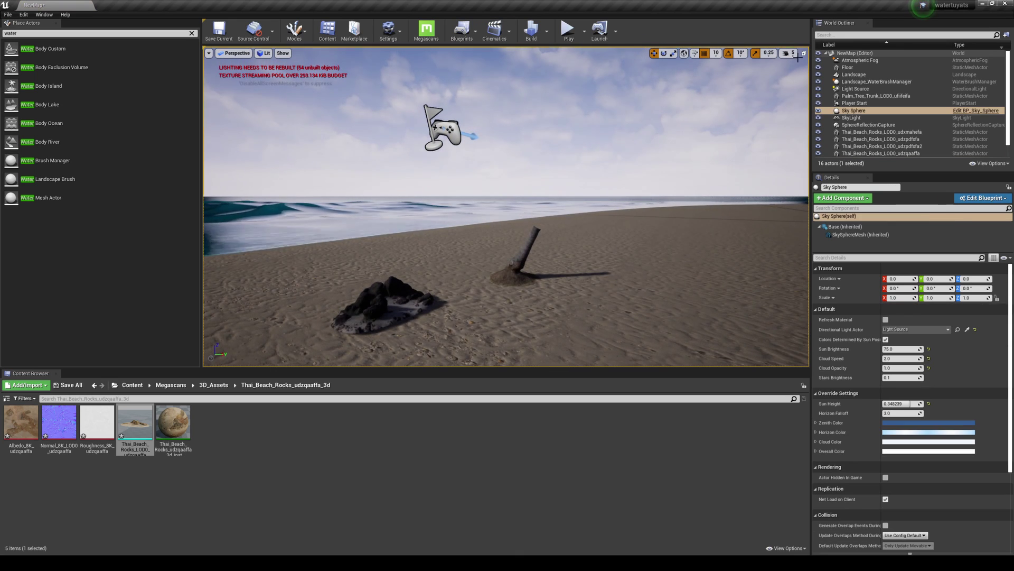
{"action": "left_click", "coordinate": [791, 53]}
{"action": "right_click_drag", "start_coordinate": [634, 174], "coordinate": [617, 206]}
- Rotate the second pale rock patch, udzpdfxfa2, to 130° around Z and adjust its height to sit in the sand
{"action": "left_click", "coordinate": [580, 283]}
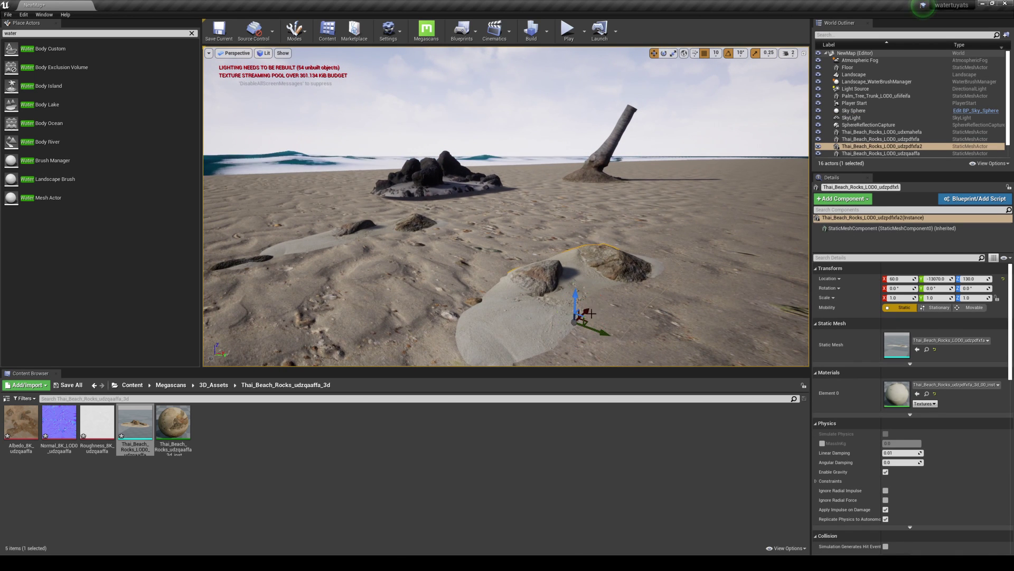
{"action": "left_click_drag", "start_coordinate": [590, 343], "coordinate": [522, 343]}
{"action": "right_click_drag", "start_coordinate": [522, 342], "coordinate": [603, 302]}
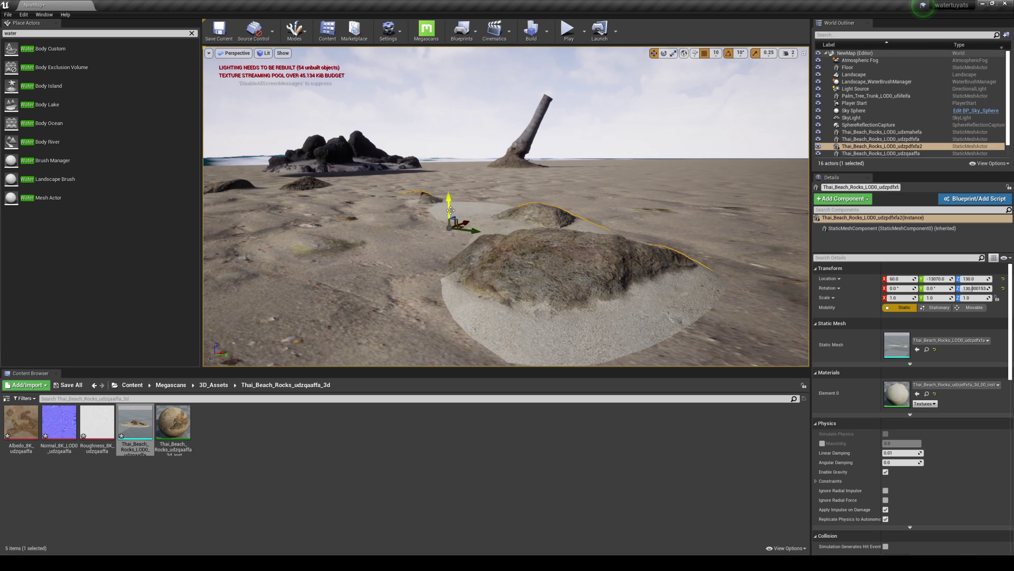
{"action": "double_click", "coordinate": [453, 201]}
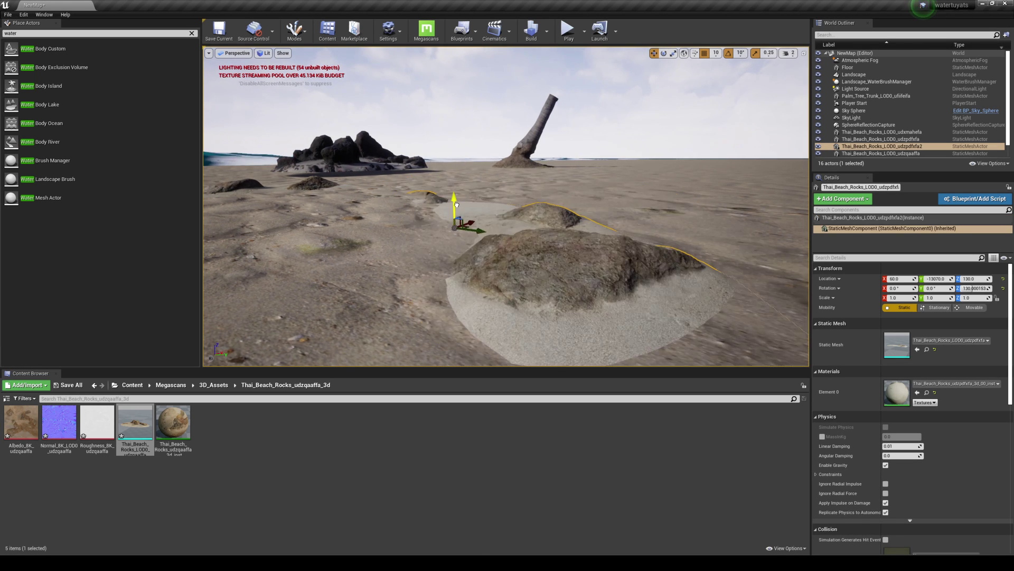
{"action": "mouse_move", "coordinate": [502, 190]}
{"action": "right_mouse_down"}
{"action": "mouse_move", "coordinate": [476, 237]}
{"action": "mouse_move", "coordinate": [515, 233]}
{"action": "mouse_move", "coordinate": [502, 190]}
{"action": "right_mouse_up"}
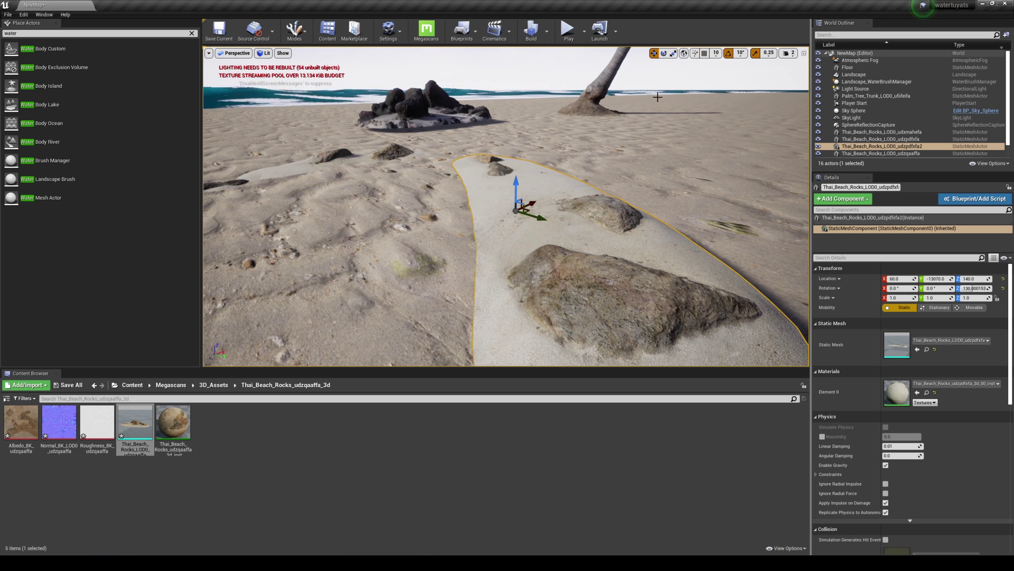
{"action": "left_click_drag", "start_coordinate": [520, 183], "coordinate": [519, 207]}
{"action": "right_click_drag", "start_coordinate": [520, 207], "coordinate": [404, 187]}
- Rotate the dark udxmahefa rock cluster to about 100° around Z and set its height to about Z 131.9
{"action": "left_click", "coordinate": [658, 162]}
{"action": "key", "text": "w"}
{"action": "right_click_drag", "start_coordinate": [658, 161], "coordinate": [745, 161]}
{"action": "key", "text": "e"}
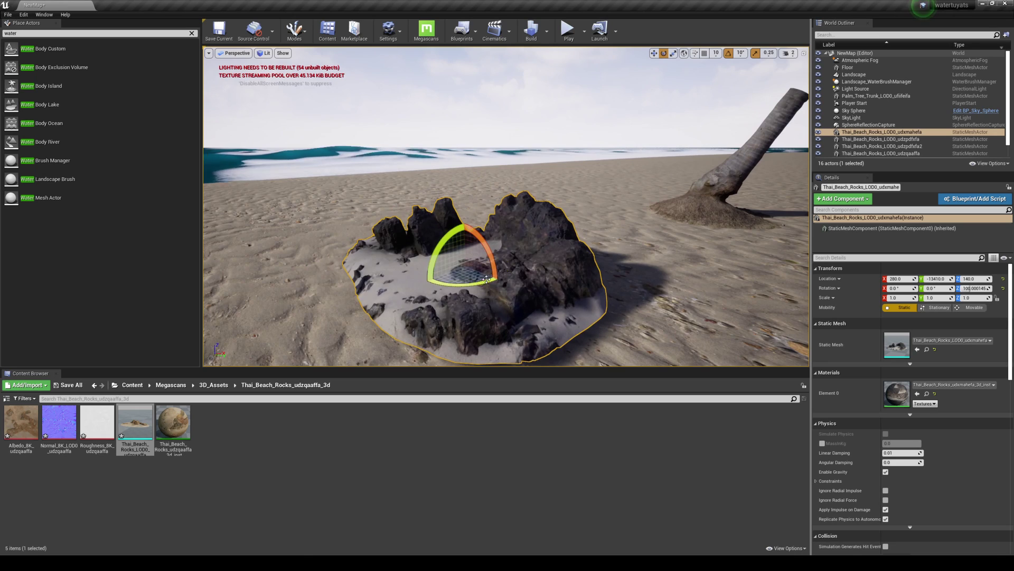
{"action": "right_click_drag", "start_coordinate": [486, 279], "coordinate": [430, 253]}
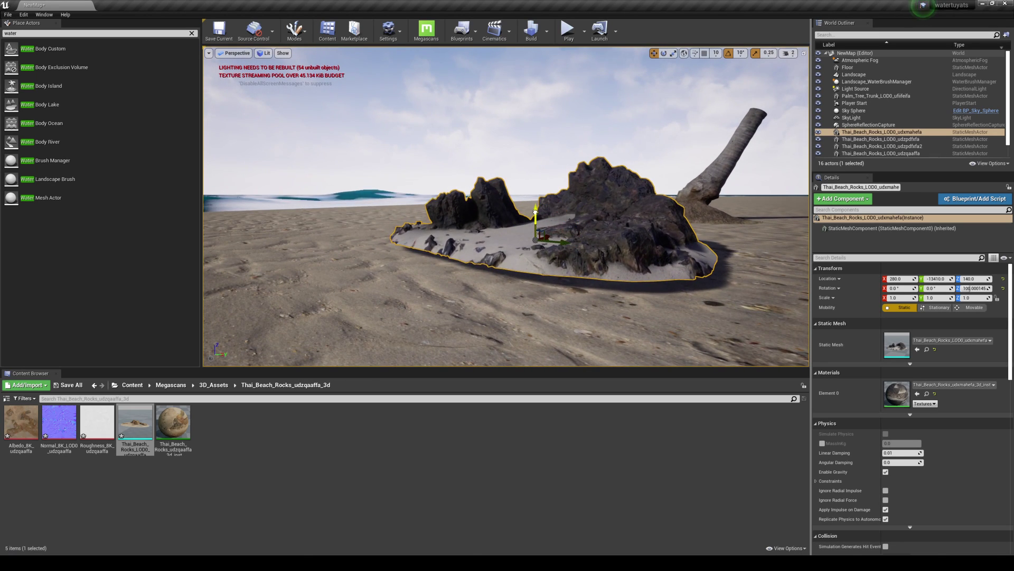
{"action": "mouse_move", "coordinate": [536, 223]}
{"action": "right_mouse_down"}
{"action": "mouse_move", "coordinate": [721, 235]}
{"action": "mouse_move", "coordinate": [526, 229]}
{"action": "right_mouse_up"}
- Move the first pale rock patch, udzpdfxfa, to about Y -13396 and Z 131.4, and rotate it to about -100° around Z
{"action": "left_click", "coordinate": [604, 224]}
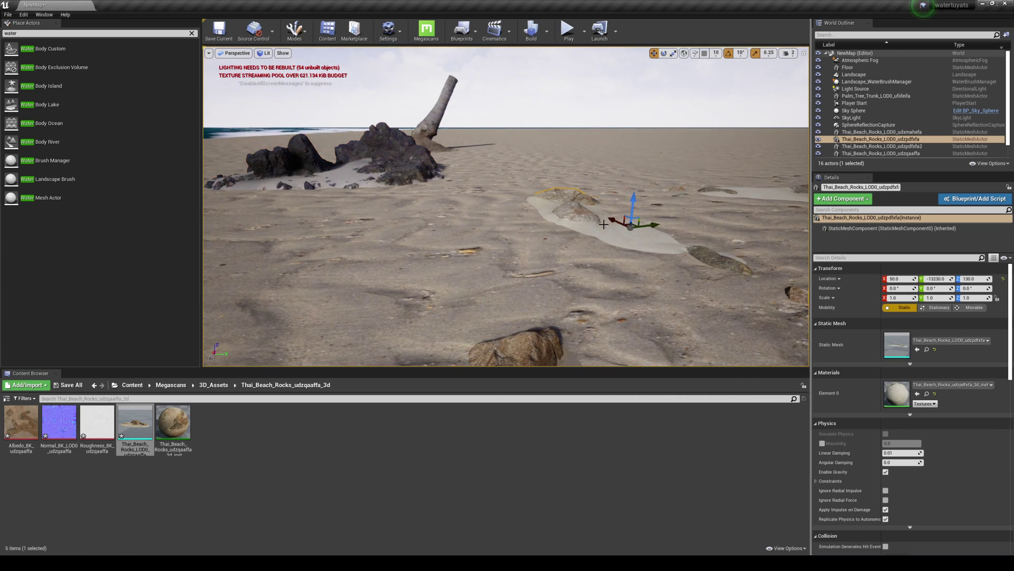
{"action": "right_click_drag", "start_coordinate": [323, 232], "coordinate": [278, 238]}
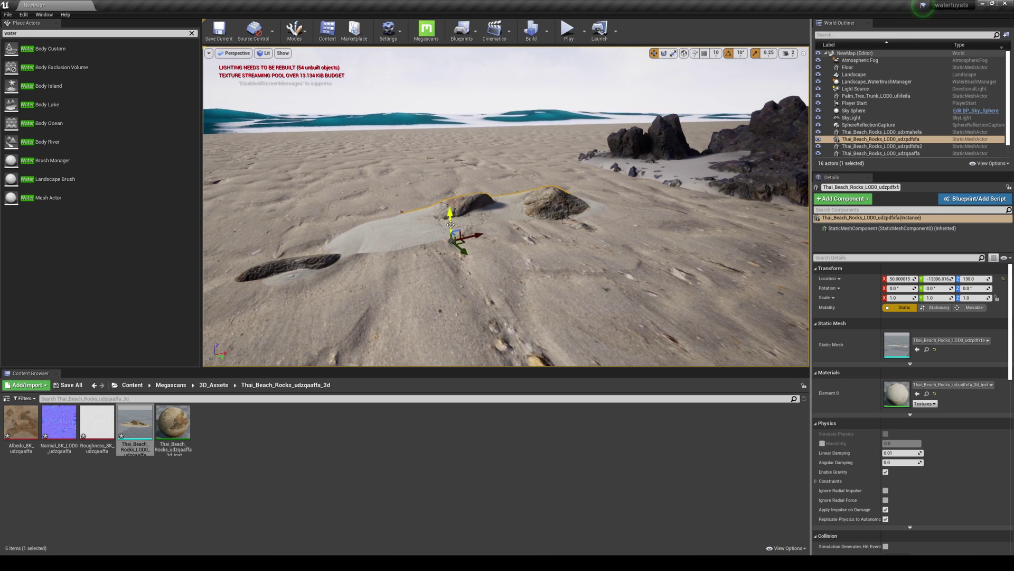
{"action": "right_click_drag", "start_coordinate": [475, 241], "coordinate": [443, 238]}
{"action": "key", "text": "e"}
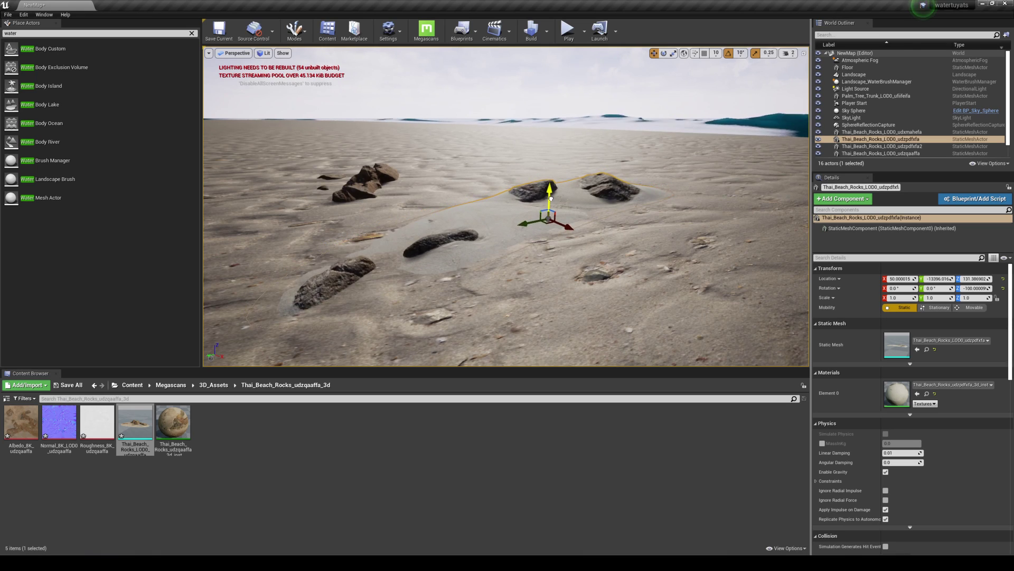
{"action": "key", "text": "w"}
- Rotate the palm tree trunk to about -330° around Z
{"action": "right_click_drag", "start_coordinate": [551, 199], "coordinate": [692, 198]}
{"action": "left_click", "coordinate": [653, 170]}
{"action": "right_click_drag", "start_coordinate": [653, 170], "coordinate": [682, 170]}
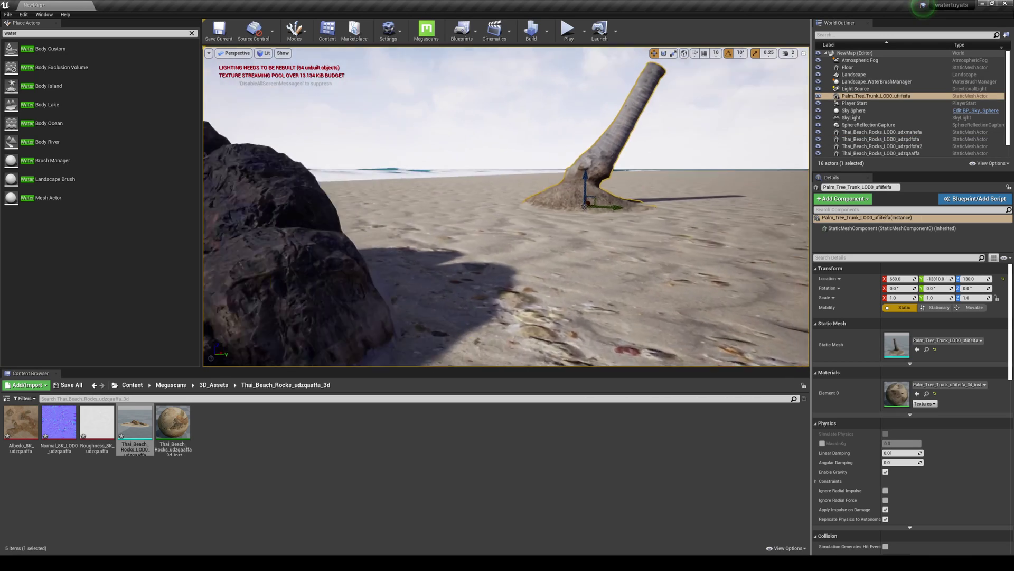
{"action": "right_click_drag", "start_coordinate": [551, 199], "coordinate": [551, 198]}
{"action": "key", "text": "e"}
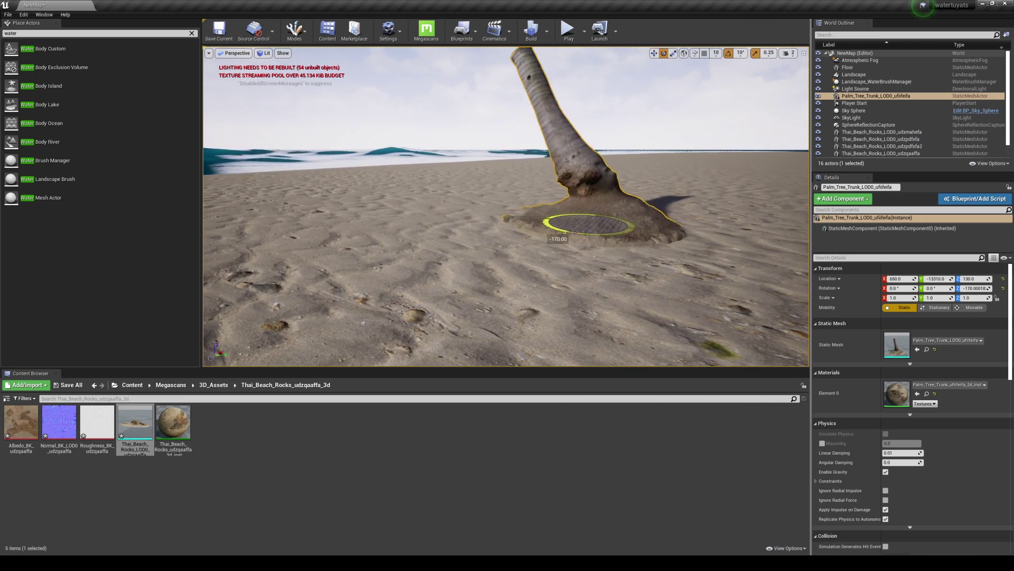
{"action": "left_click_drag", "start_coordinate": [576, 232], "coordinate": [687, 228]}
{"action": "right_click_drag", "start_coordinate": [687, 228], "coordinate": [476, 229]}
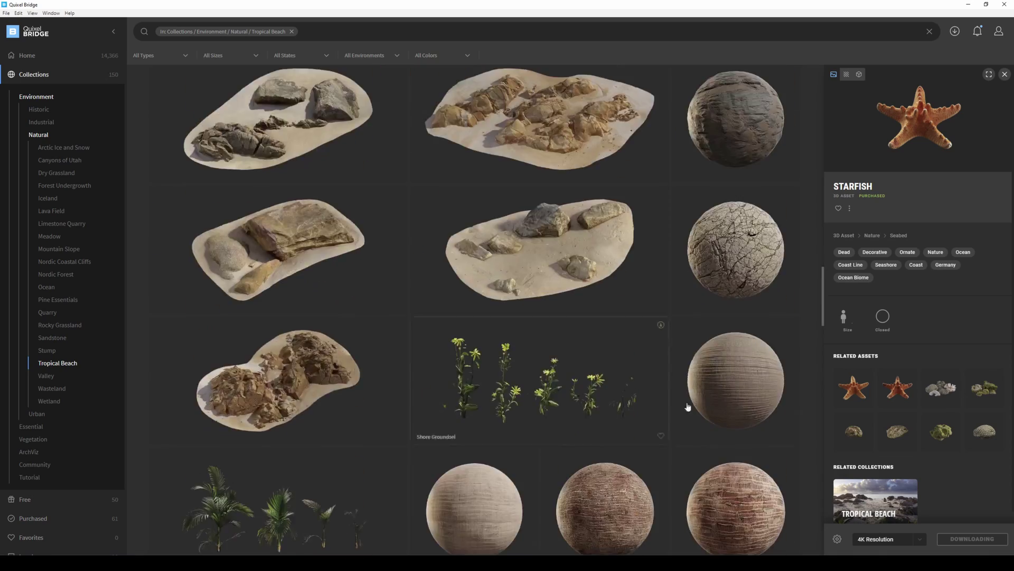
- Browse the remaining plants and surfaces of the Tropical Beach collection in Quixel Bridge, and open the Stump collection
{"action": "scroll", "coordinate": [805, 229], "scroll_direction": "down", "scroll_amount": 5}
{"action": "scroll", "coordinate": [805, 229], "scroll_direction": "up", "scroll_amount": 1}
{"action": "scroll", "coordinate": [805, 230], "scroll_direction": "down", "scroll_amount": 1}
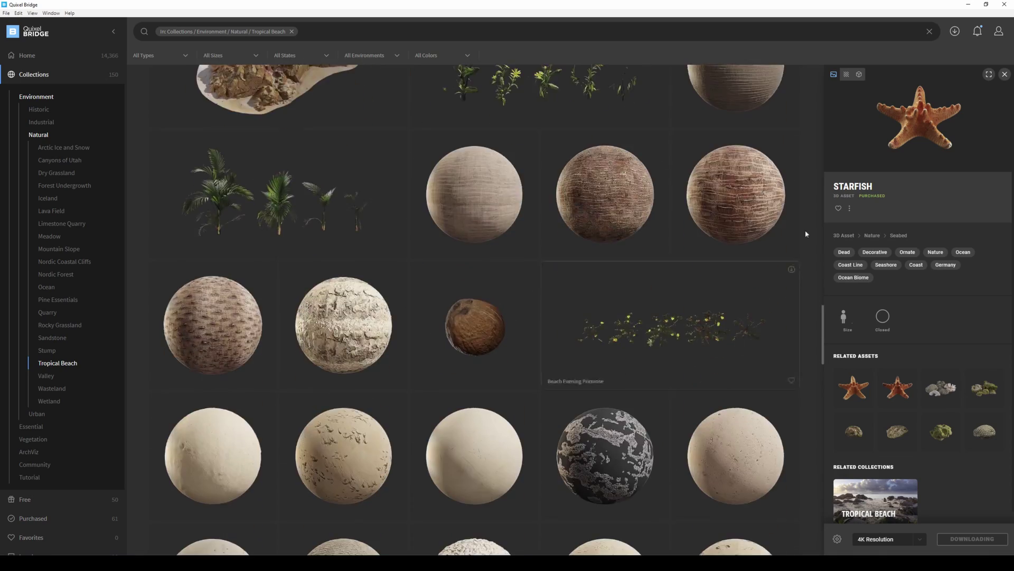
{"action": "scroll", "coordinate": [805, 234], "scroll_direction": "down", "scroll_amount": 8}
{"action": "scroll", "coordinate": [233, 347], "scroll_direction": "up", "scroll_amount": 2}
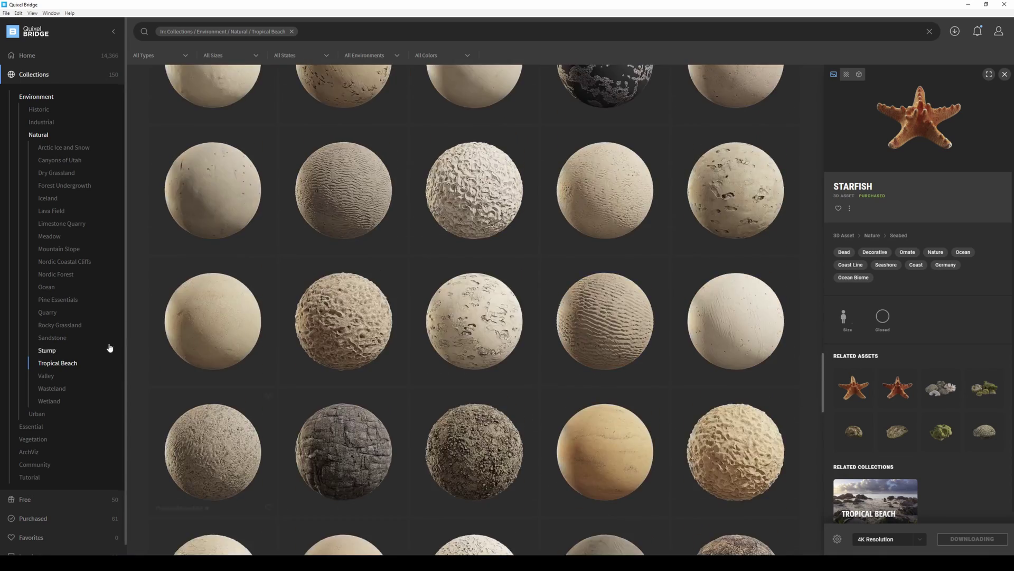
{"action": "left_click", "coordinate": [78, 352]}
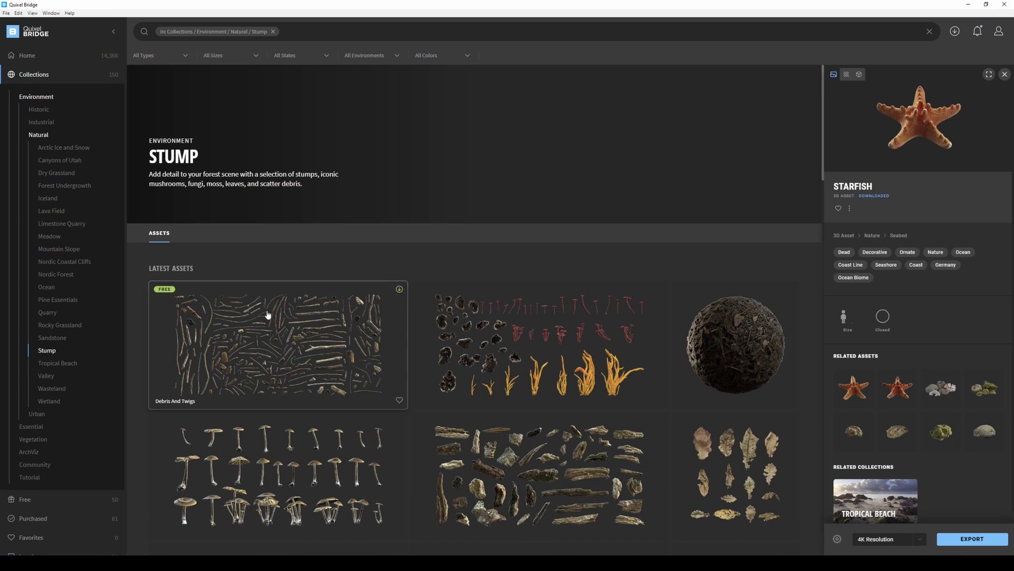
- Download the long single Mossy Tree Log from the Stump collection at 8K resolution and export it to Unreal Engine
{"action": "scroll", "coordinate": [285, 322], "scroll_direction": "down", "scroll_amount": 10}
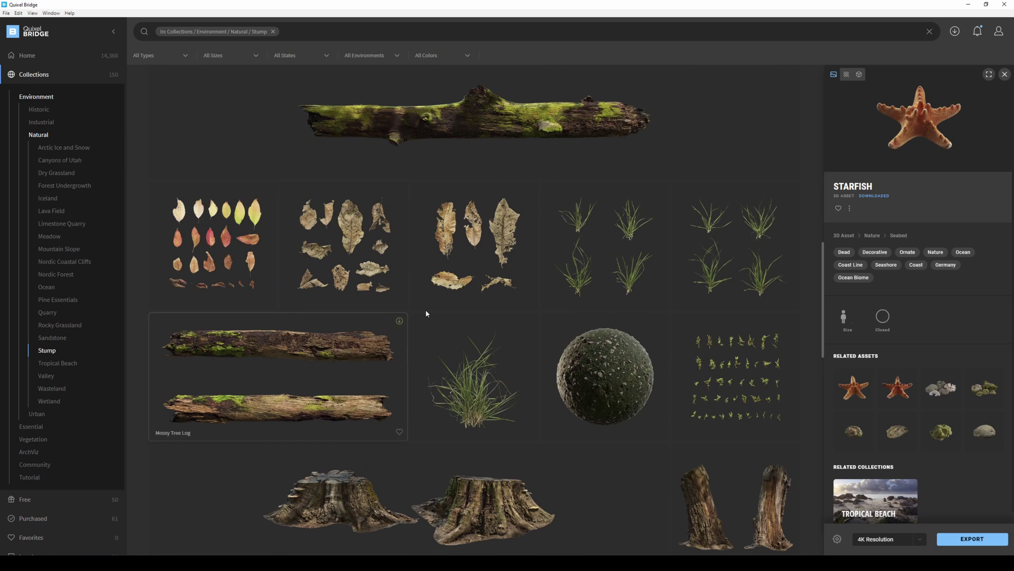
{"action": "scroll", "coordinate": [425, 313], "scroll_direction": "up", "scroll_amount": 4}
{"action": "left_click", "coordinate": [433, 319]}
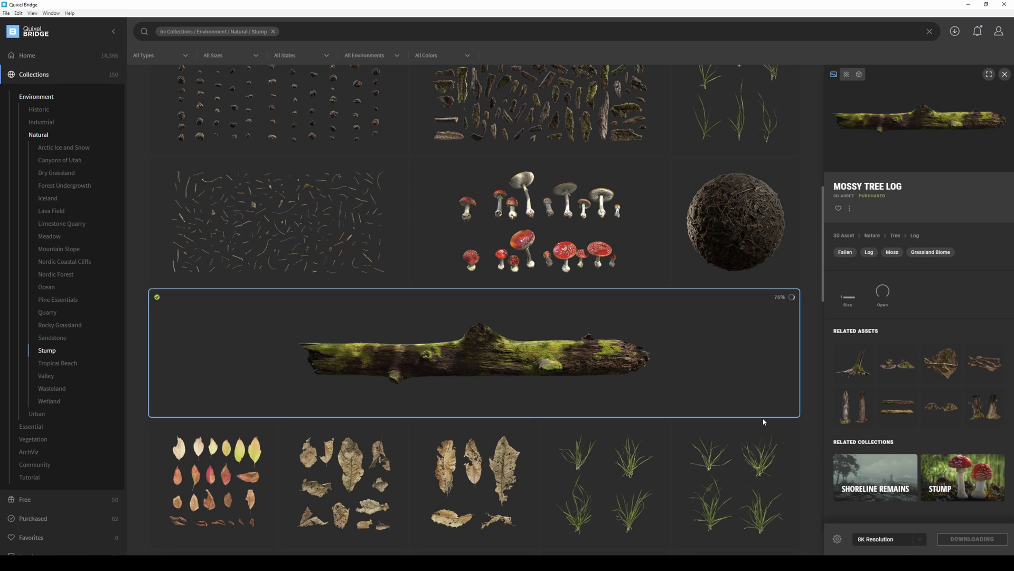
{"action": "left_click", "coordinate": [985, 540]}
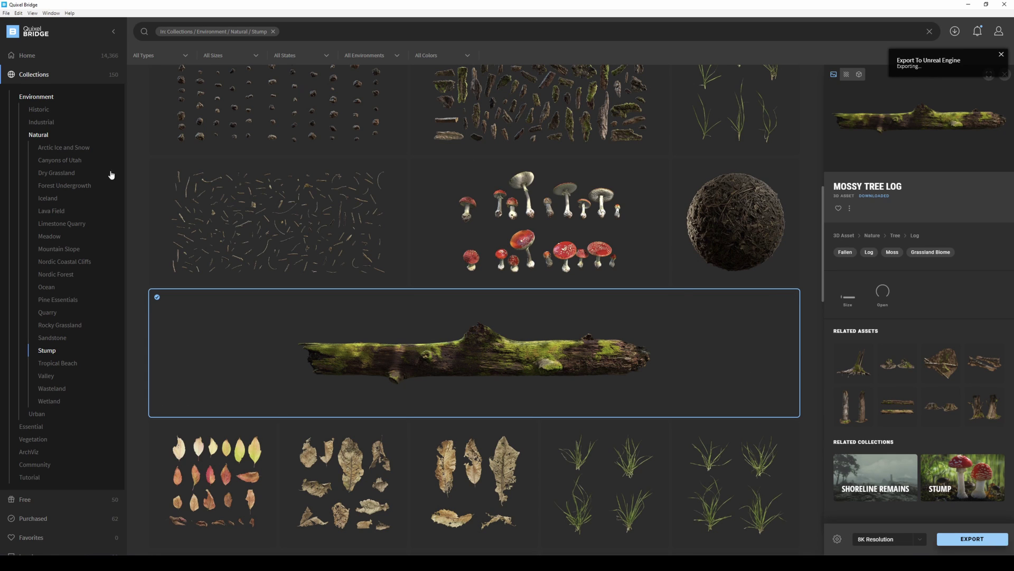
- Return to Unreal Engine and open the mossy_tree_log_rdeu3_3d folder within the Megascans 3D_Assets
{"action": "left_click", "coordinate": [122, 563]}
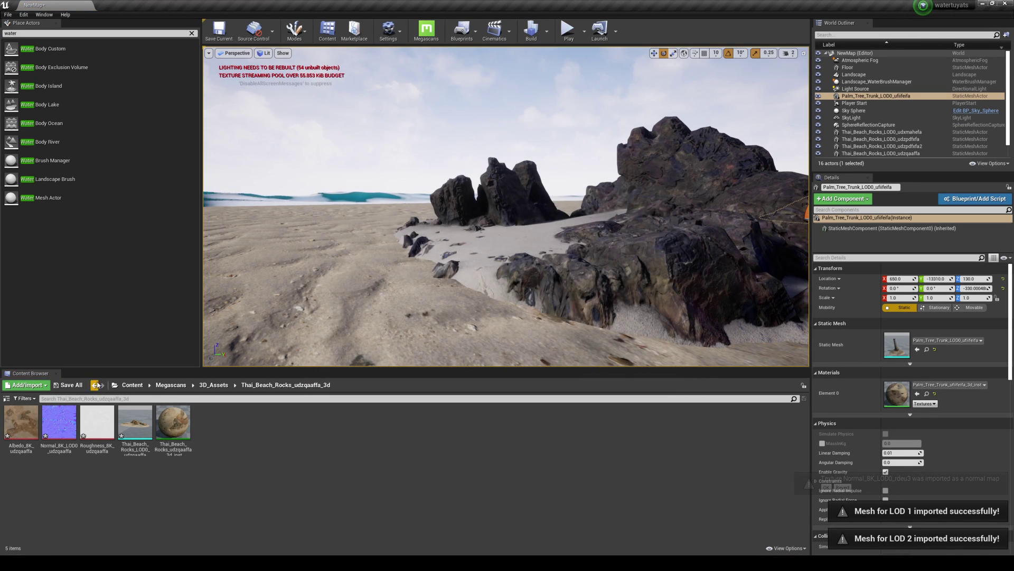
{"action": "left_click", "coordinate": [132, 384]}
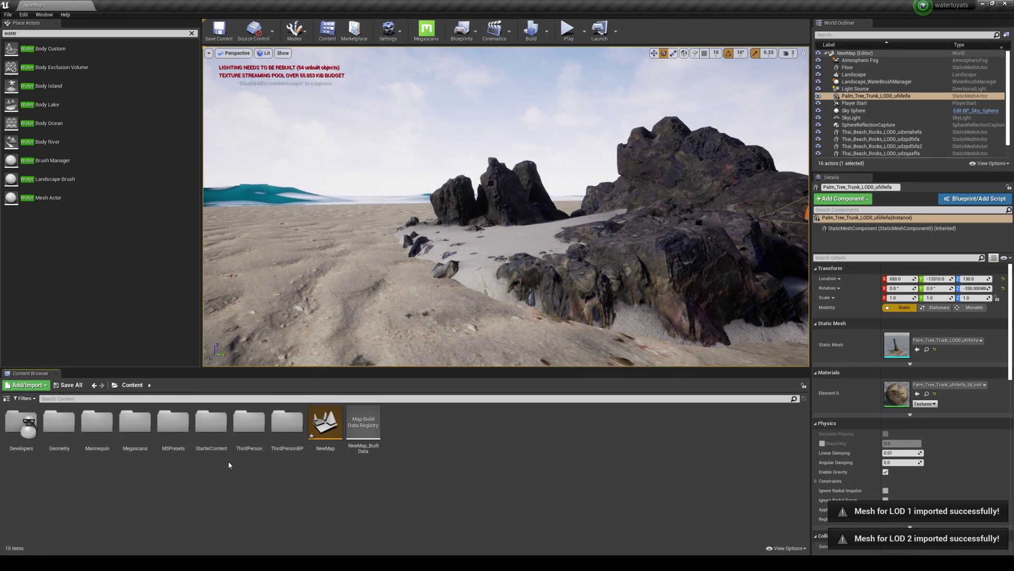
{"action": "double_click", "coordinate": [134, 422]}
{"action": "double_click", "coordinate": [22, 423]}
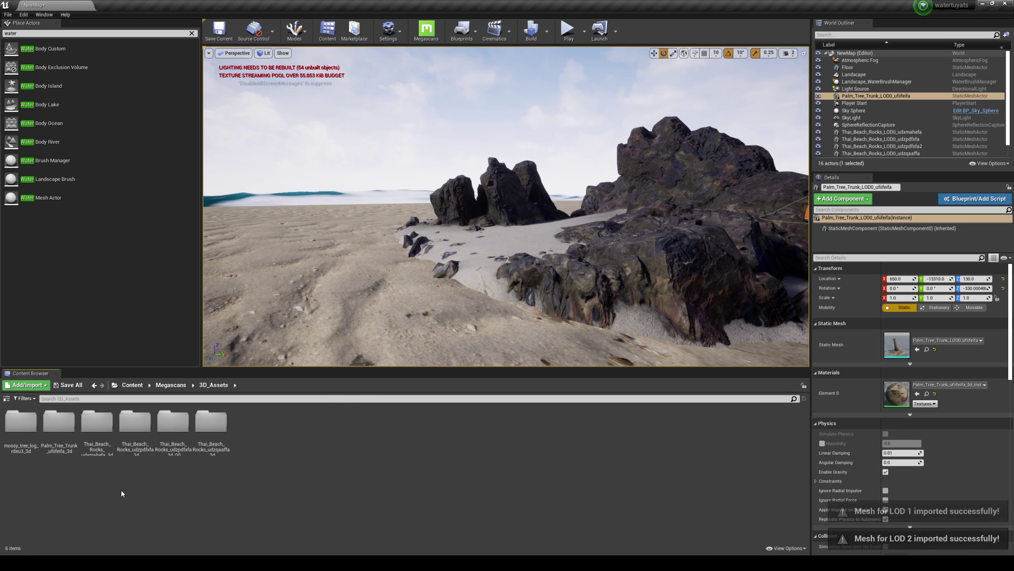
{"action": "double_click", "coordinate": [24, 441]}
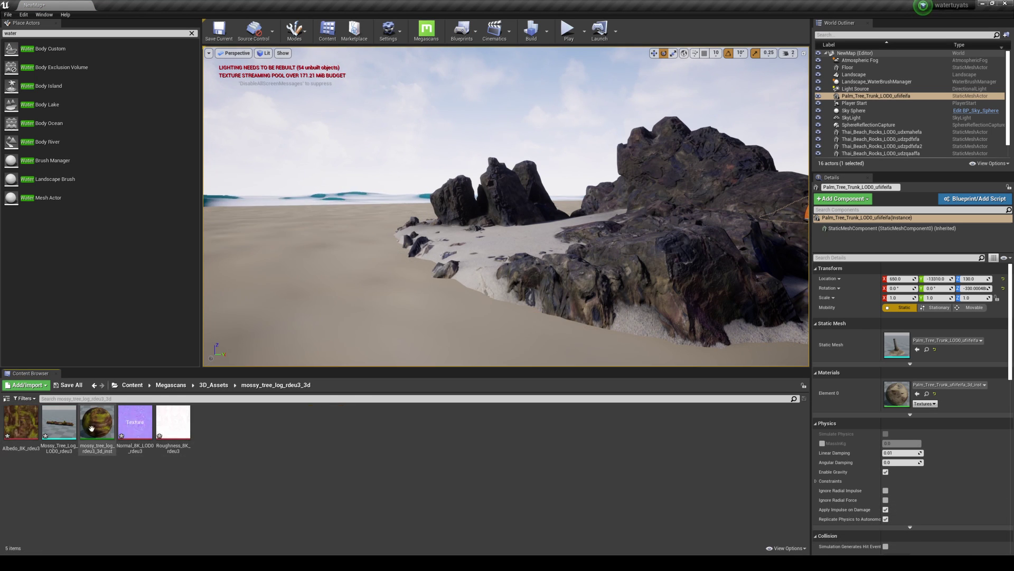
- Place the Mossy_Tree_Log mesh on the sand behind the rocks and shift it along X to about -31
{"action": "mouse_move", "coordinate": [506, 206]}
{"action": "right_mouse_down"}
{"action": "mouse_move", "coordinate": [401, 206]}
{"action": "mouse_move", "coordinate": [502, 253]}
{"action": "mouse_move", "coordinate": [476, 227]}
{"action": "mouse_move", "coordinate": [507, 217]}
{"action": "right_mouse_up"}
{"action": "left_click_drag", "start_coordinate": [59, 422], "coordinate": [338, 254]}
{"action": "right_click_drag", "start_coordinate": [338, 253], "coordinate": [338, 254]}
{"action": "key", "text": "w"}
{"action": "key", "text": "s"}
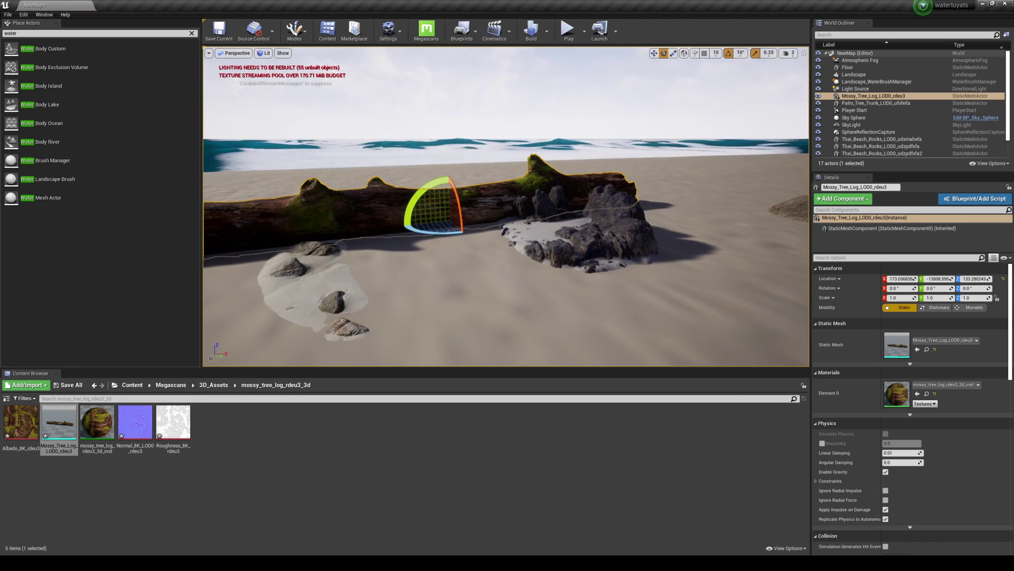
{"action": "left_click_drag", "start_coordinate": [477, 217], "coordinate": [338, 231]}
{"action": "mouse_move", "coordinate": [345, 231]}
{"action": "right_mouse_down"}
{"action": "mouse_move", "coordinate": [280, 231]}
{"action": "mouse_move", "coordinate": [355, 237]}
{"action": "right_mouse_up"}
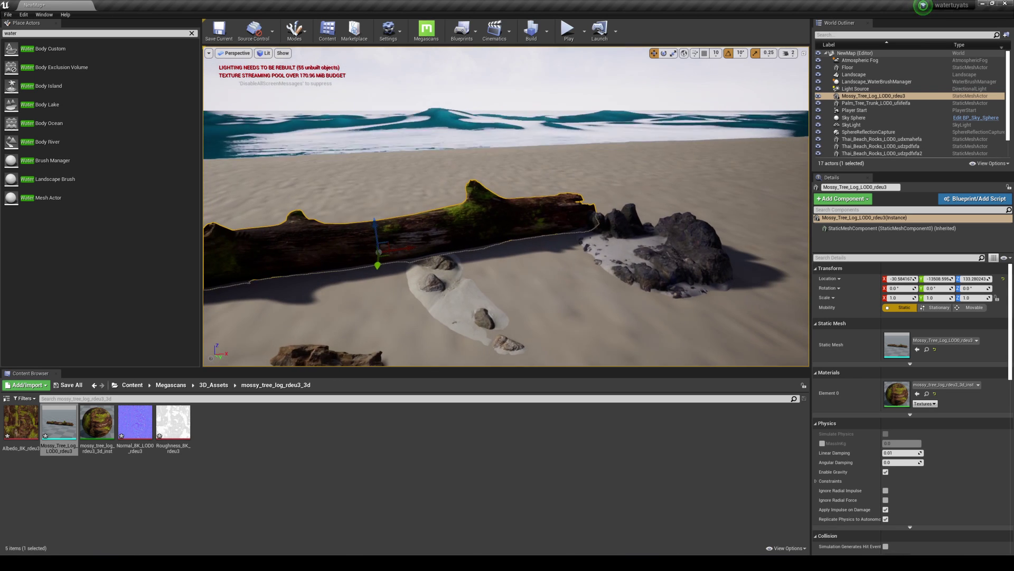
- Scale the dark udxmahefa rock cluster uniformly to about 3.145, move it to about X 439 and rotate it to 130° around Z
{"action": "left_click", "coordinate": [675, 260]}
{"action": "key", "text": "e"}
{"action": "key", "text": "w"}
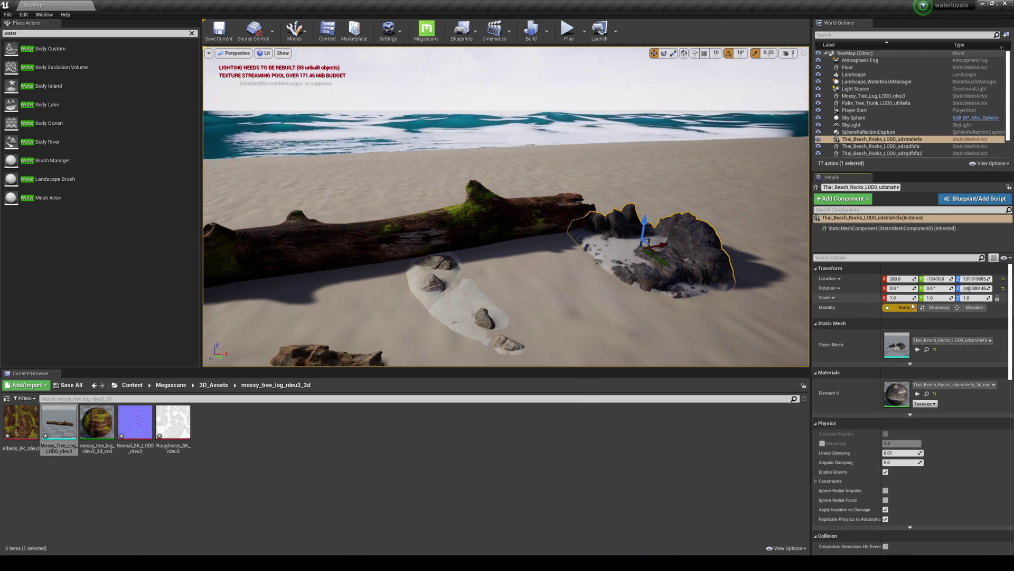
{"action": "left_click_drag", "start_coordinate": [897, 298], "coordinate": [951, 297]}
{"action": "scroll", "coordinate": [506, 206], "scroll_direction": "down", "scroll_amount": 5}
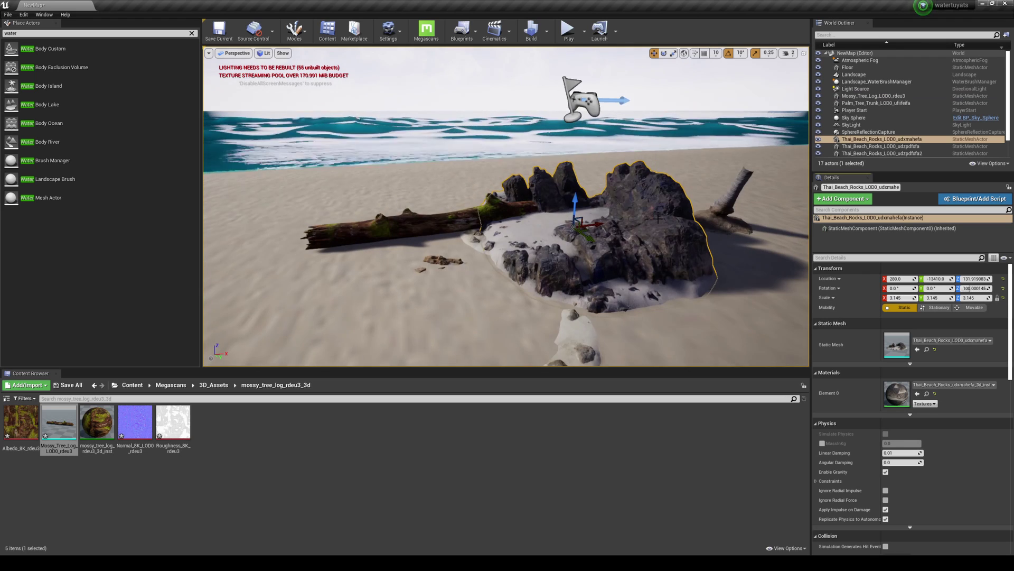
{"action": "right_click_drag", "start_coordinate": [506, 206], "coordinate": [506, 214]}
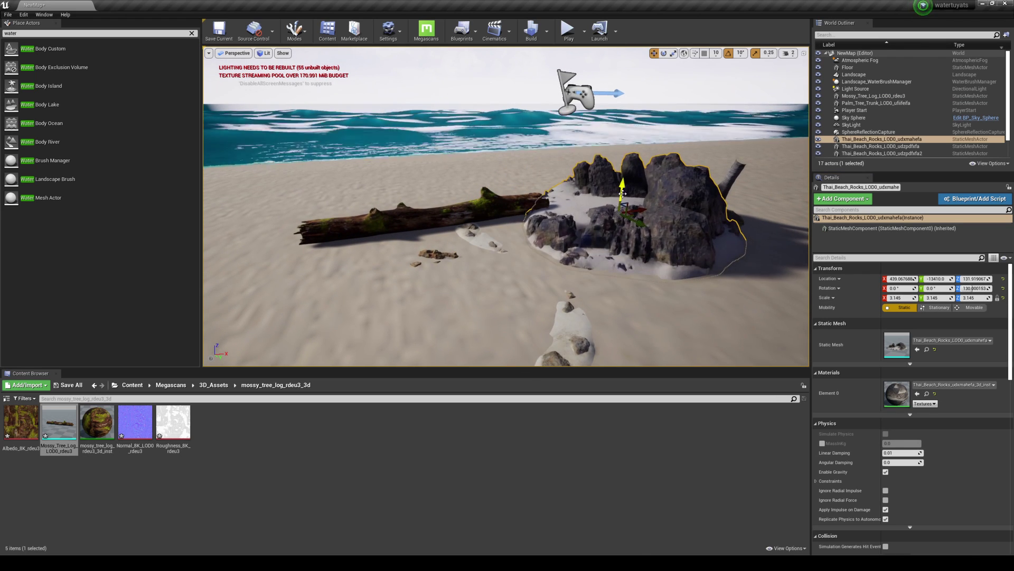
- Play-test the level by running the character around the mossy log and beach rocks, and end the play session
{"action": "right_click_drag", "start_coordinate": [622, 194], "coordinate": [616, 175]}
{"action": "left_click", "coordinate": [452, 239]}
{"action": "key", "text": "e"}
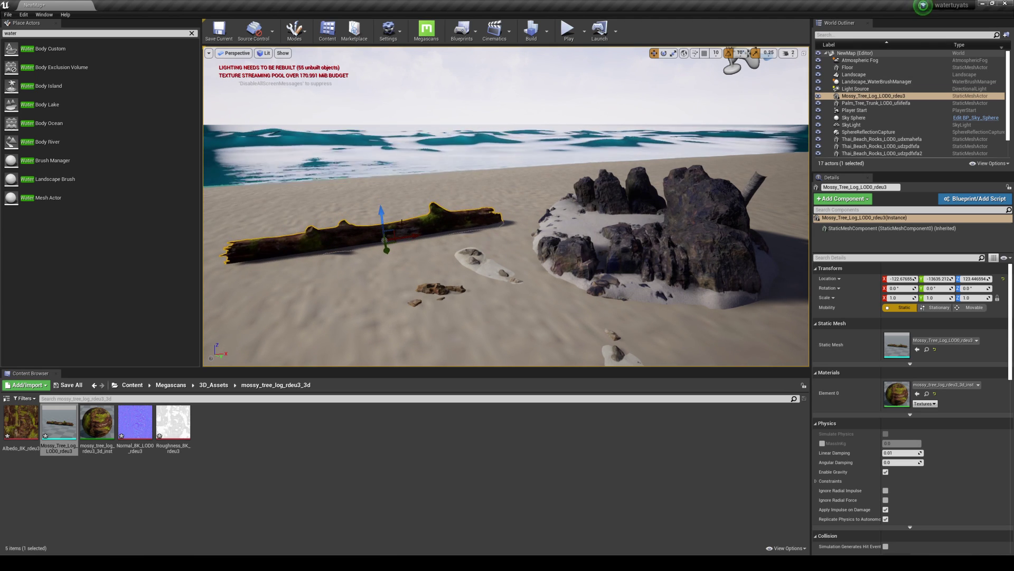
{"action": "left_click", "coordinate": [568, 29]}
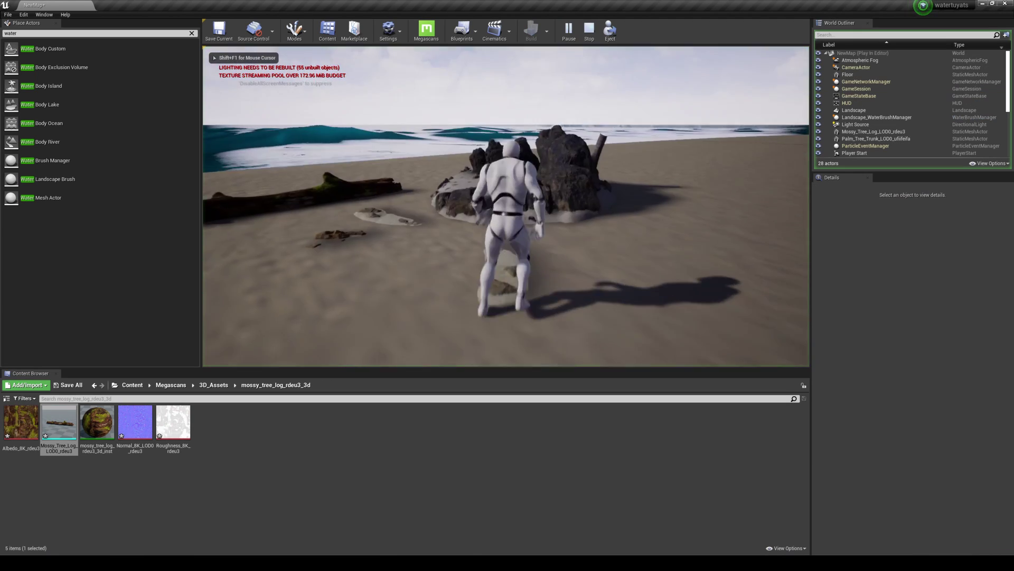
{"action": "key", "text": "a"}
{"action": "key", "text": "a"}
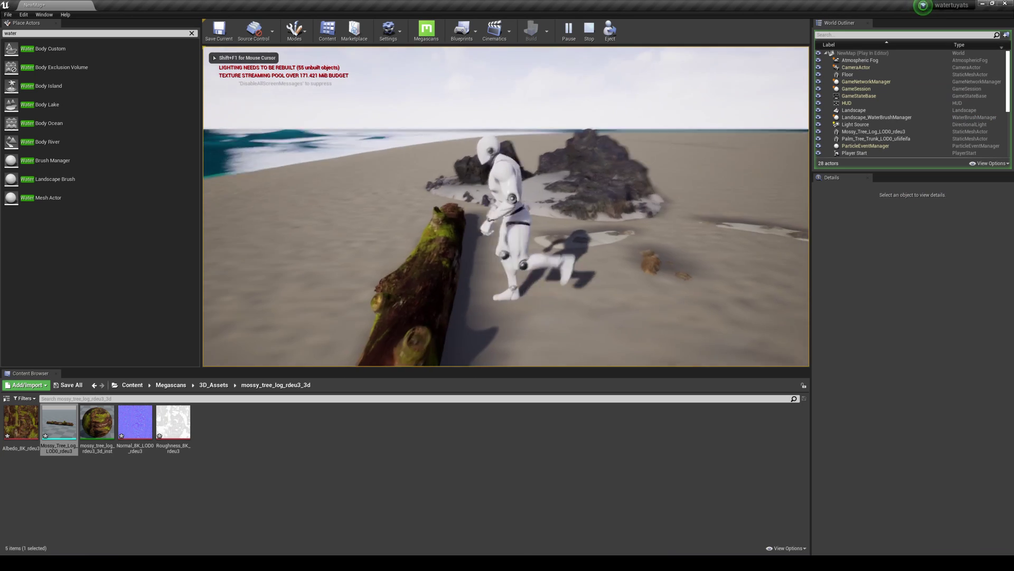
{"action": "key", "text": "w"}
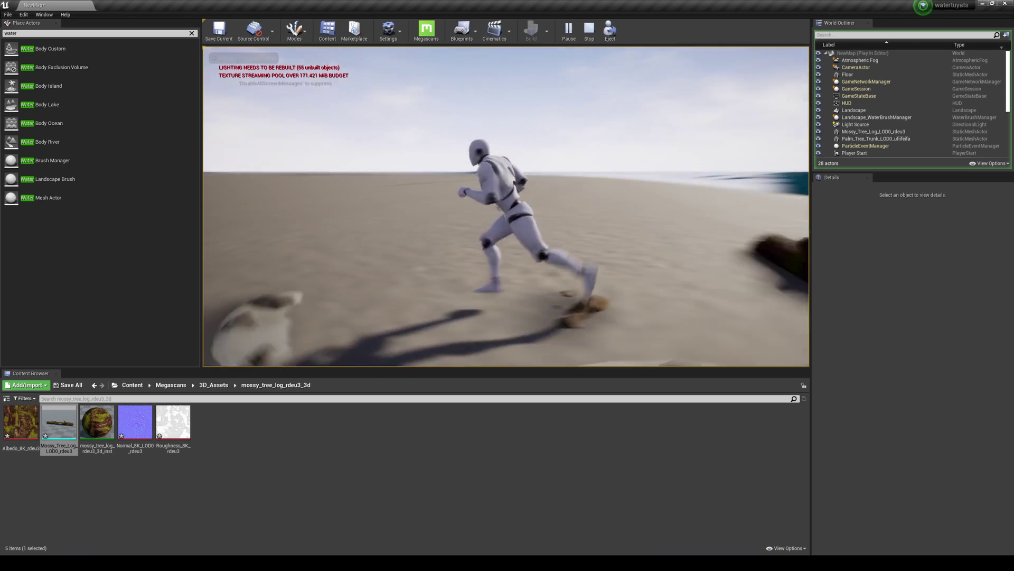
{"action": "key", "text": "d"}
{"action": "key", "text": "w"}
{"action": "key", "text": "d"}
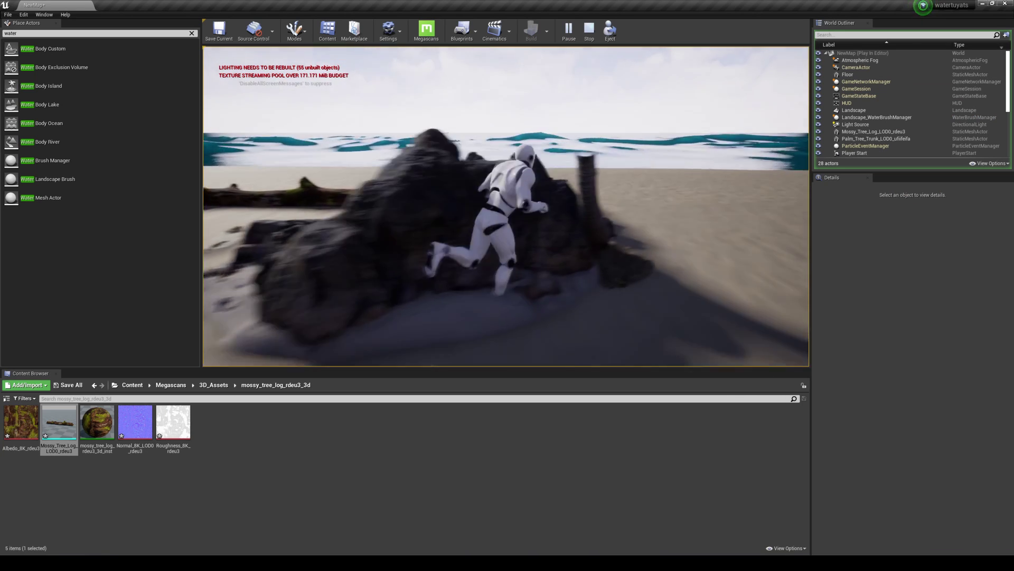
{"action": "key", "text": "s"}
{"action": "key", "text": "d"}
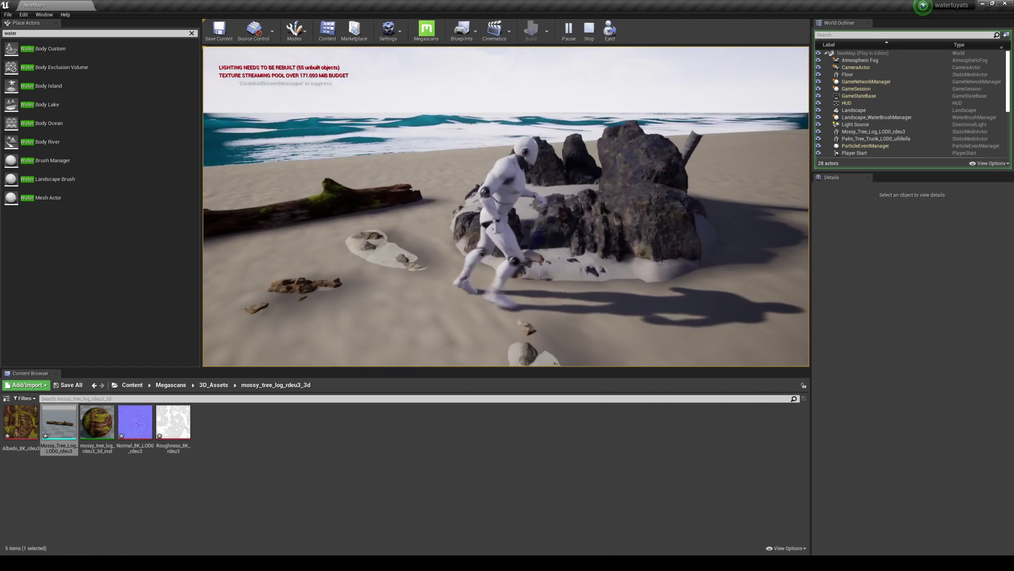
{"action": "key", "text": "Escape"}
- Move the mossy log toward the shoreline to about Y -14343 and rotate it to 90° around Z
{"action": "left_click", "coordinate": [653, 233]}
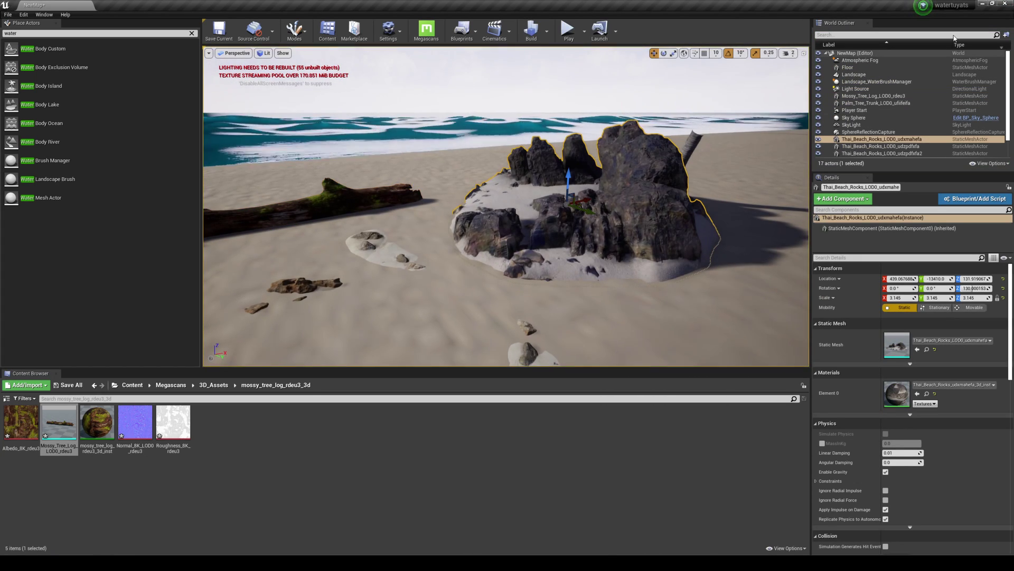
{"action": "right_click_drag", "start_coordinate": [694, 253], "coordinate": [467, 236]}
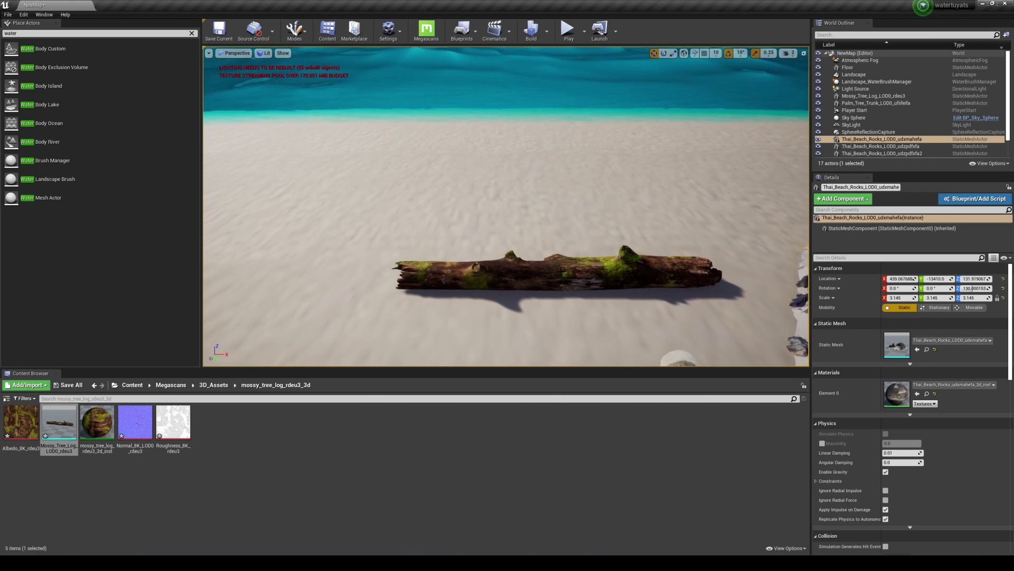
{"action": "left_click", "coordinate": [560, 272]}
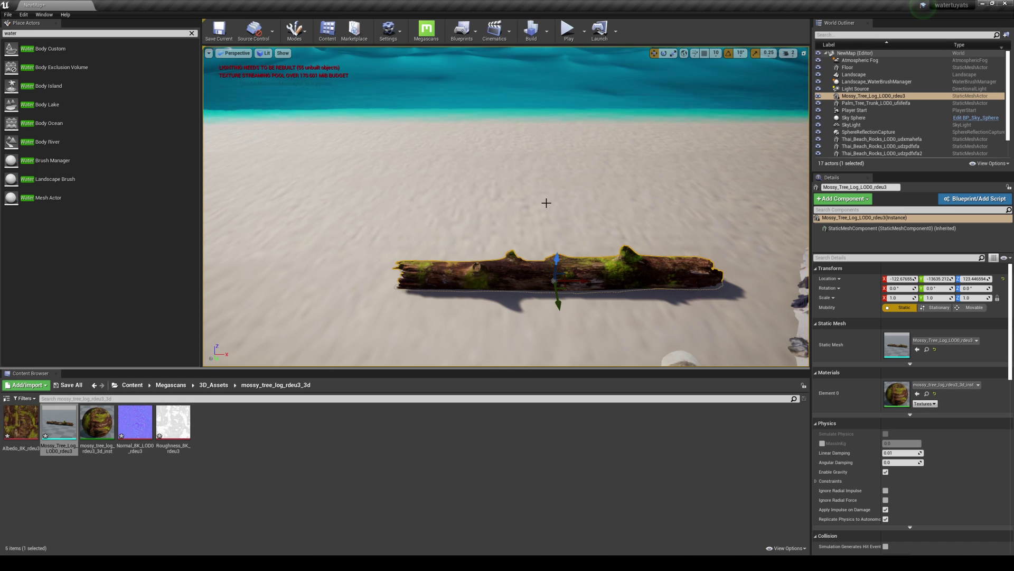
{"action": "left_click_drag", "start_coordinate": [524, 144], "coordinate": [526, 150]}
{"action": "right_click_drag", "start_coordinate": [559, 220], "coordinate": [562, 174]}
{"action": "key", "text": "e"}
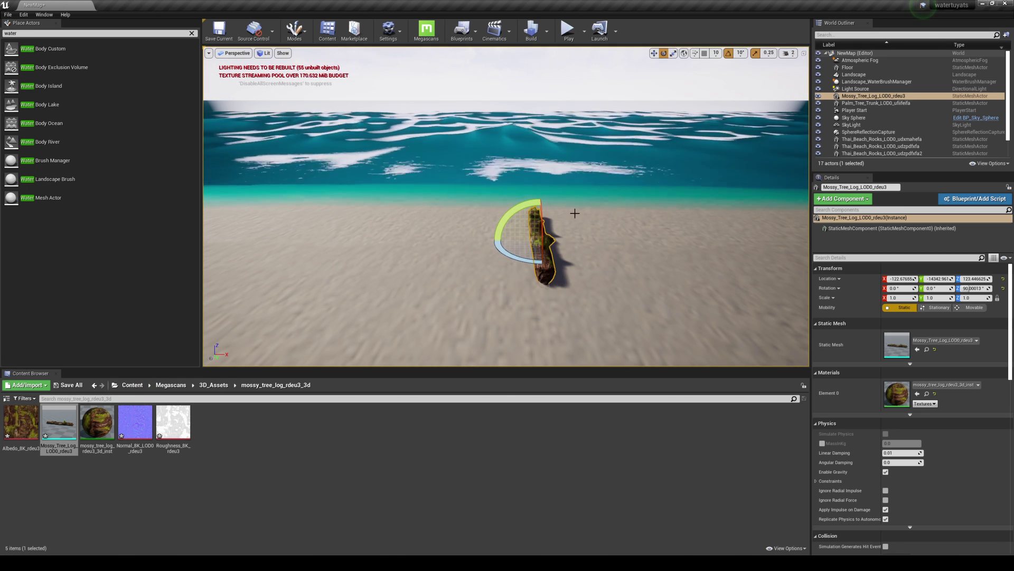
- Browse from WaterBodyOcean's waves asset to the Water Content Blueprints folder and open the BP_BuoyancyExample blueprint
{"action": "scroll", "coordinate": [877, 106], "scroll_direction": "down", "scroll_amount": 3}
{"action": "left_click", "coordinate": [861, 147]}
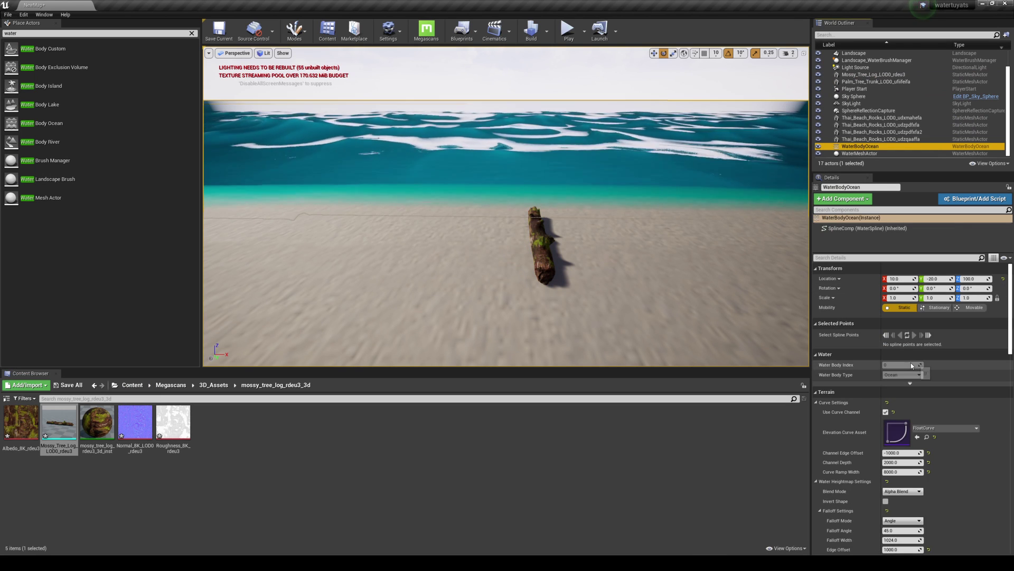
{"action": "scroll", "coordinate": [925, 395], "scroll_direction": "down", "scroll_amount": 15}
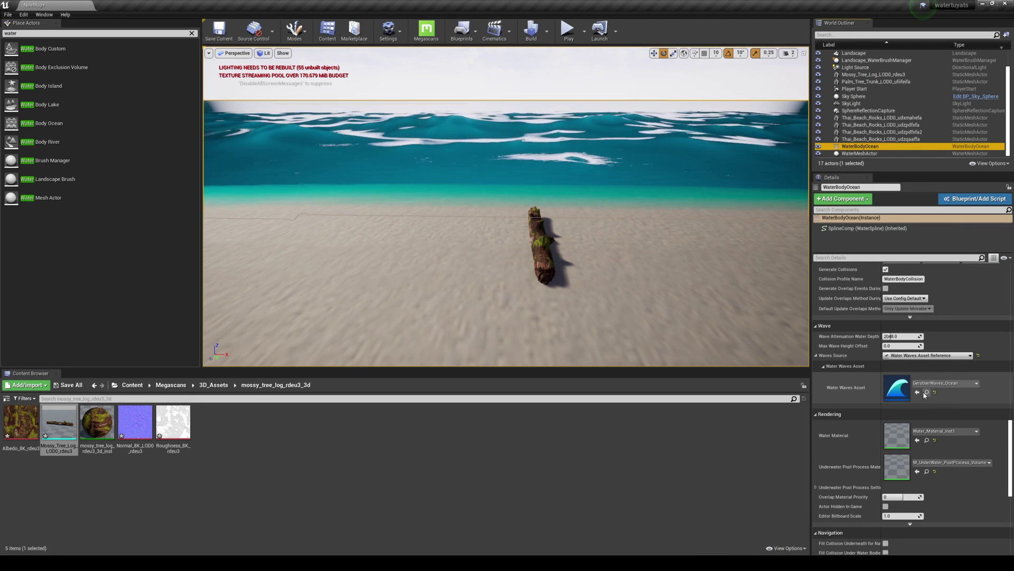
{"action": "left_click", "coordinate": [927, 393]}
{"action": "left_click", "coordinate": [142, 385]}
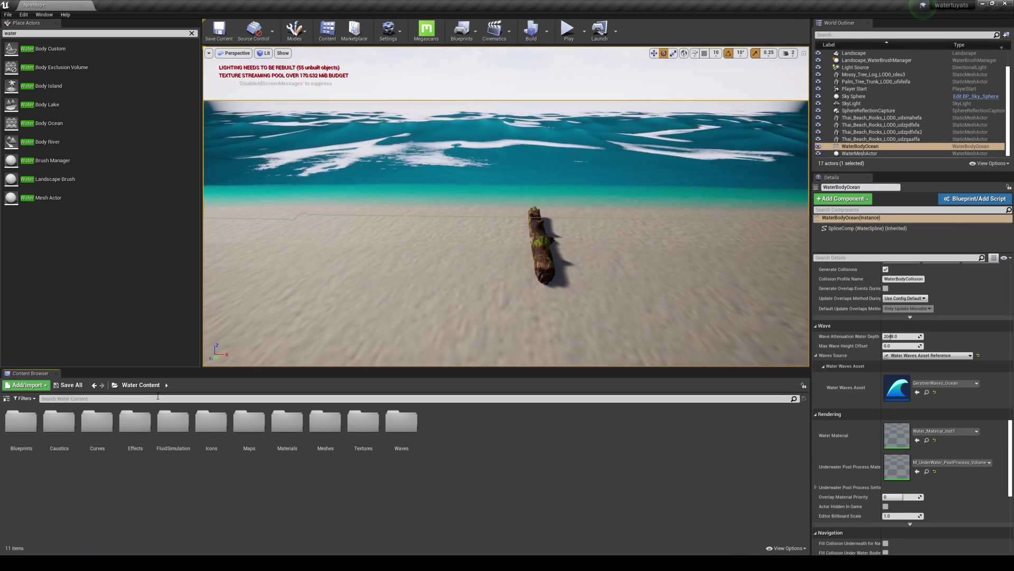
{"action": "double_click", "coordinate": [21, 422]}
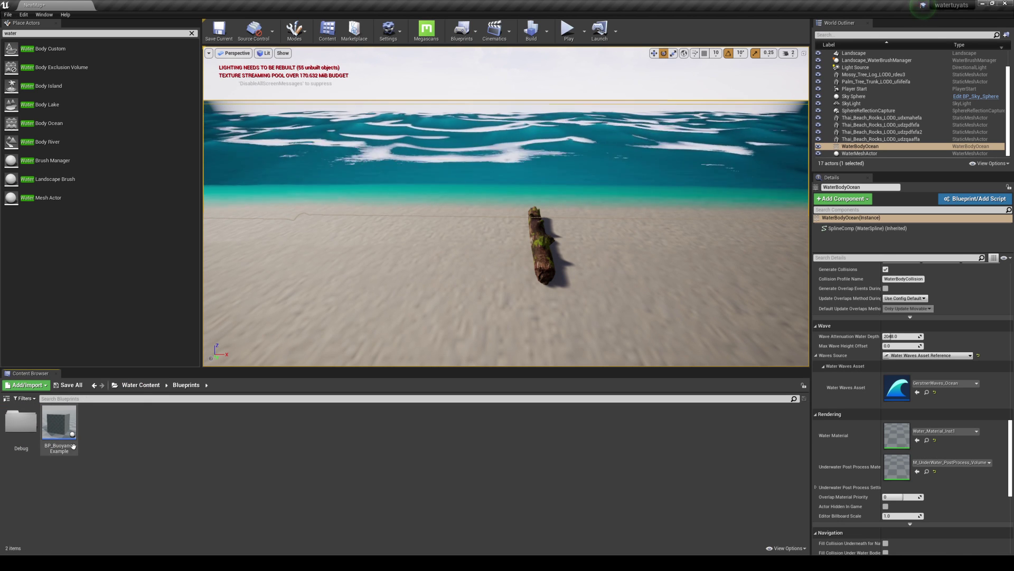
{"action": "double_click", "coordinate": [59, 423]}
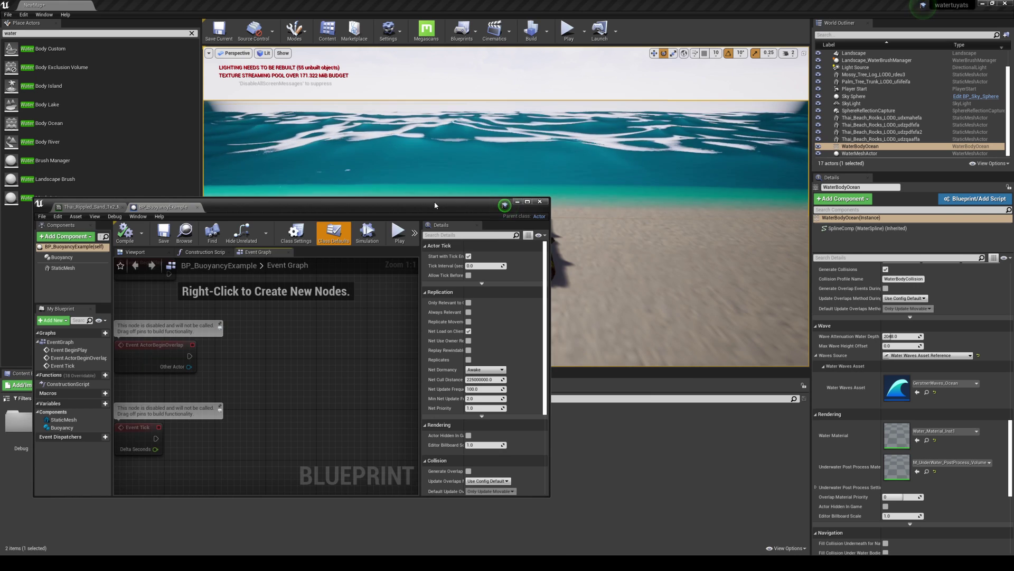
- Place a BP_BuoyancyExample actor in the shallow ocean water at about X -2415, Y -16264, Z -191
{"action": "left_click_drag", "start_coordinate": [435, 205], "coordinate": [700, 216]}
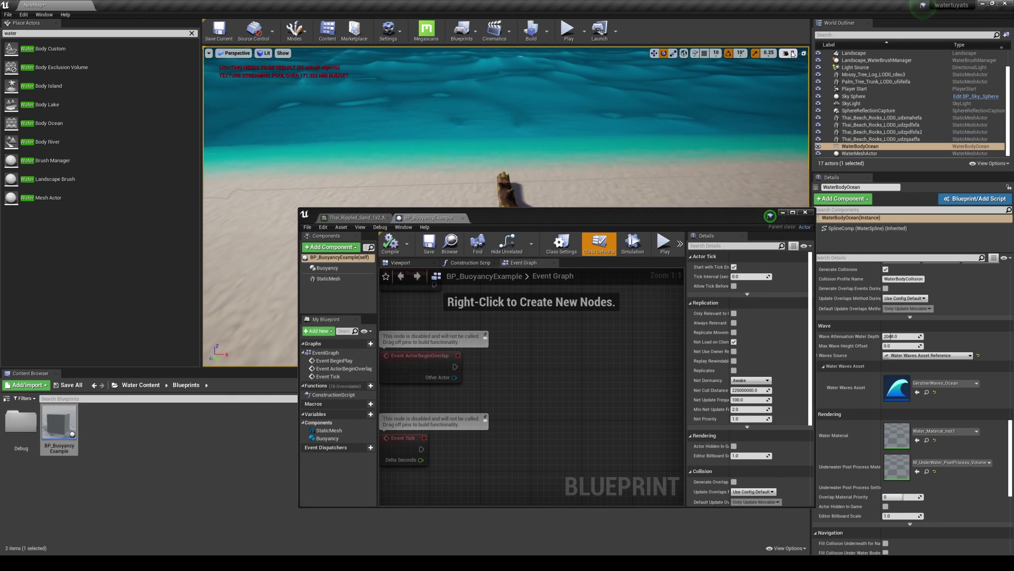
{"action": "left_click", "coordinate": [790, 54]}
{"action": "right_click_drag", "start_coordinate": [728, 104], "coordinate": [634, 122]}
{"action": "left_click_drag", "start_coordinate": [62, 442], "coordinate": [439, 166]}
{"action": "left_click", "coordinate": [268, 184]}
{"action": "key", "text": "f"}
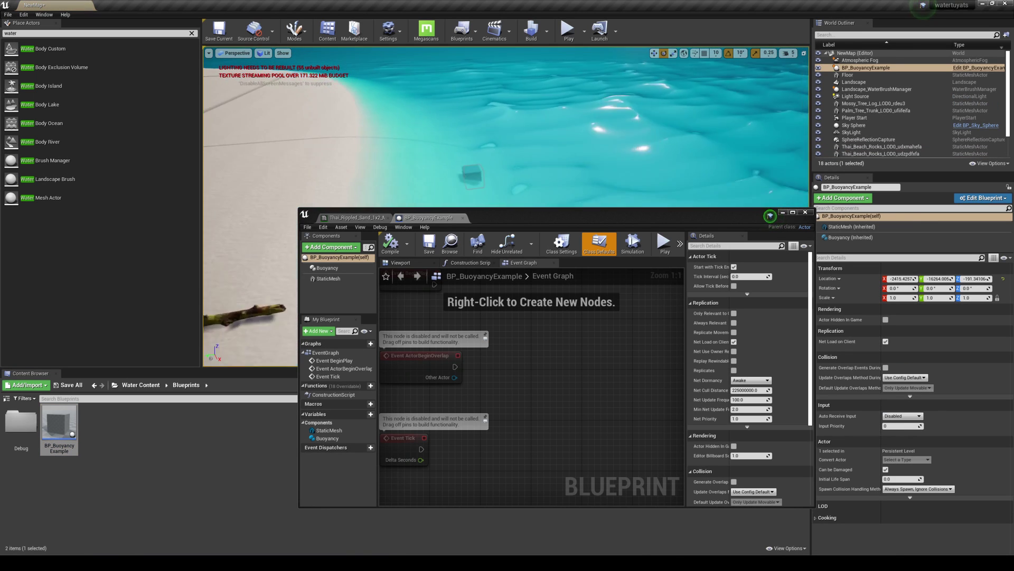
- Play-test the level, running the character toward the buoyancy cube in the water and around the log and rocks
{"action": "left_click", "coordinate": [567, 31]}
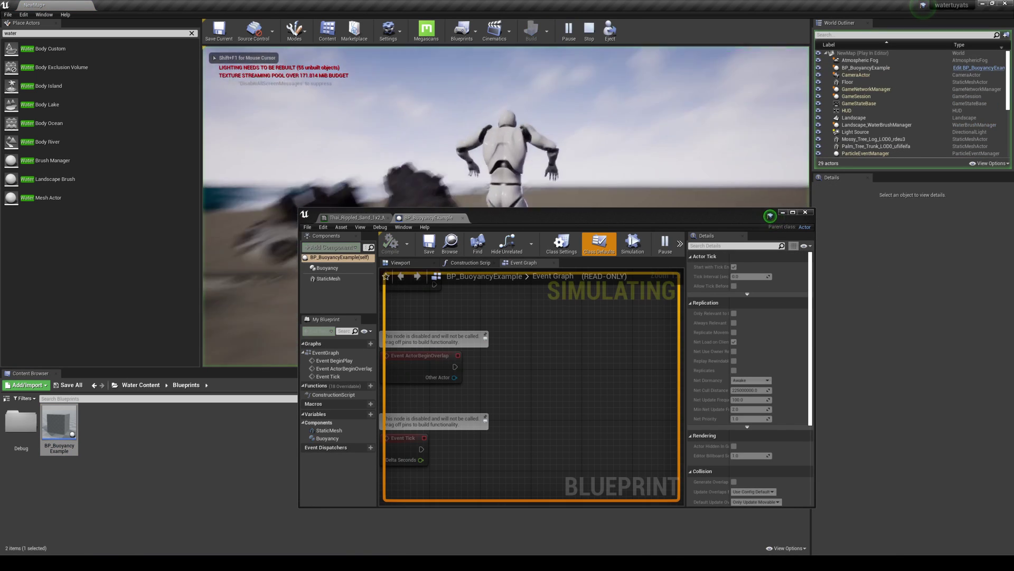
{"action": "key", "text": "w"}
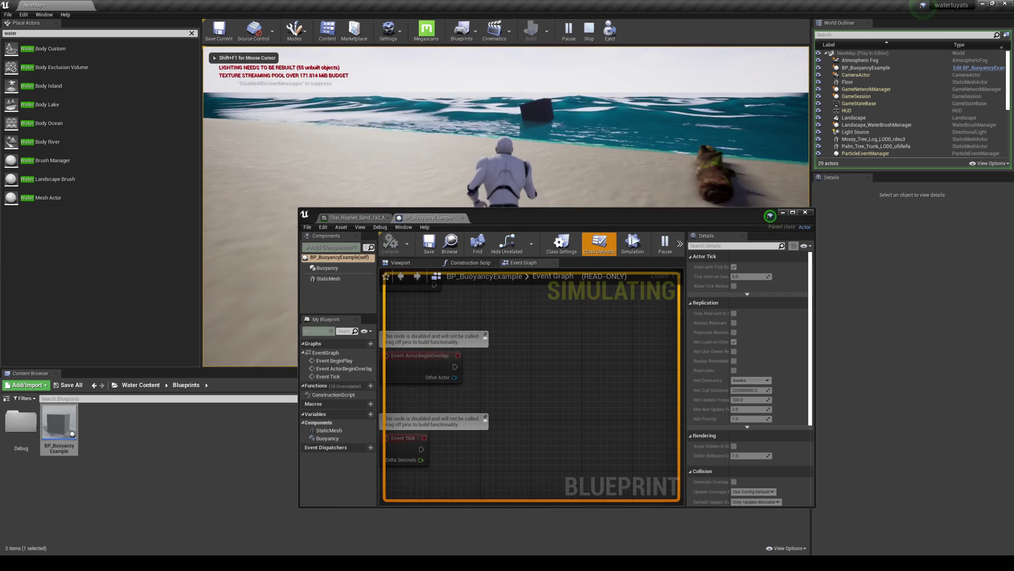
{"action": "key", "text": "w"}
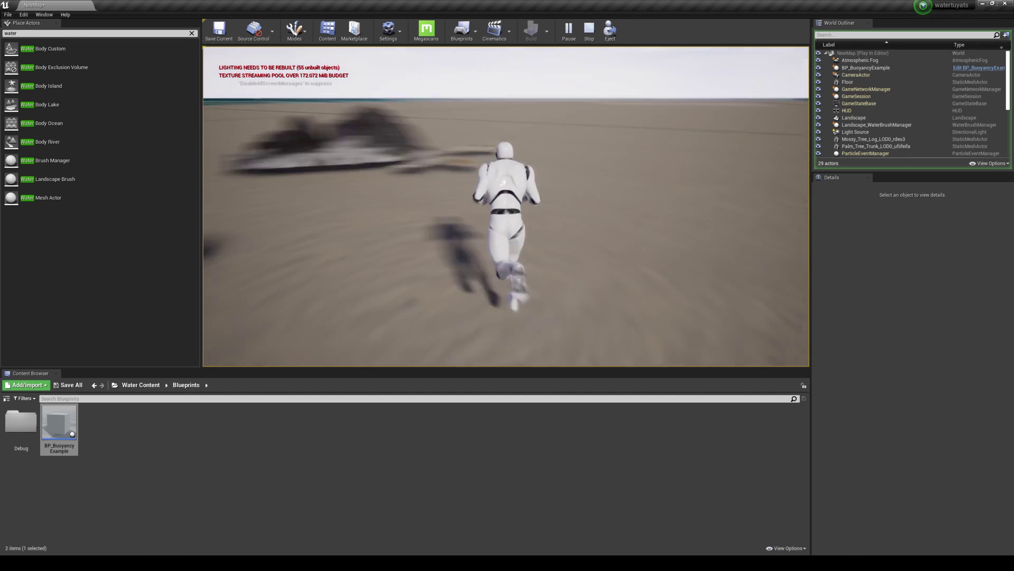
{"action": "key", "text": "w"}
{"action": "key", "text": "d"}
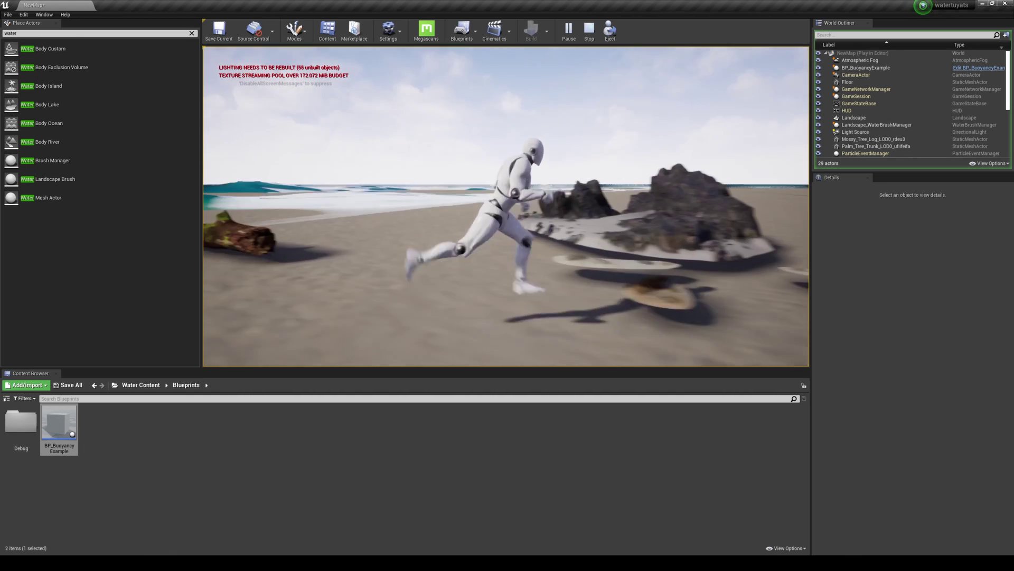
{"action": "key", "text": "w"}
{"action": "key", "text": "d"}
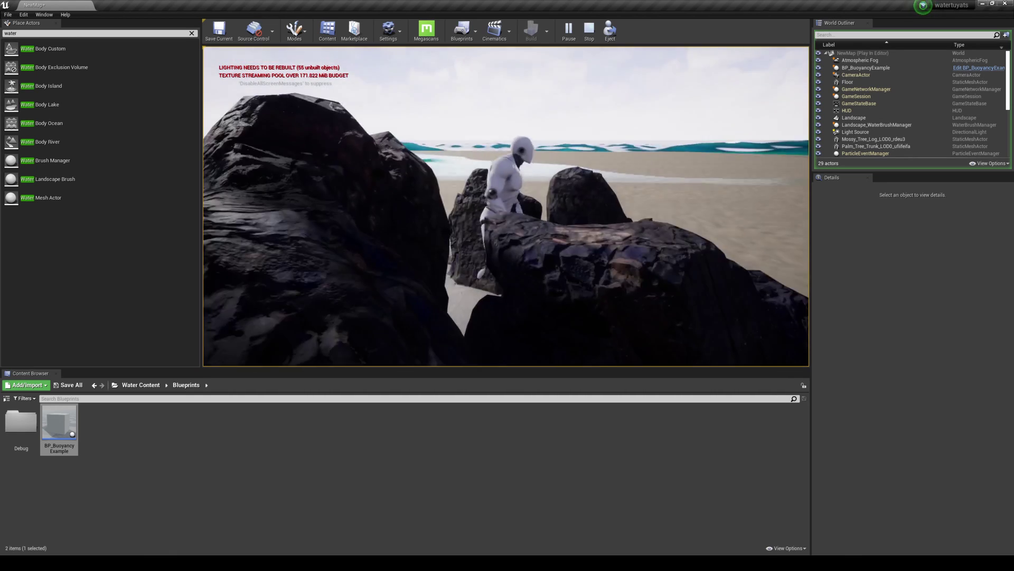
{"action": "key", "text": "a"}
{"action": "key", "text": "w"}
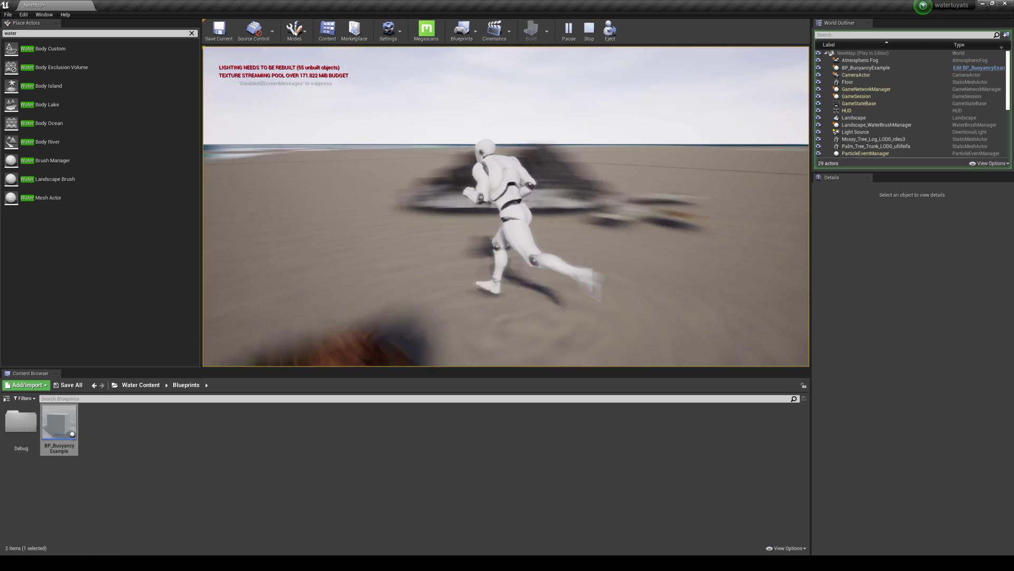
{"action": "key", "text": "a"}
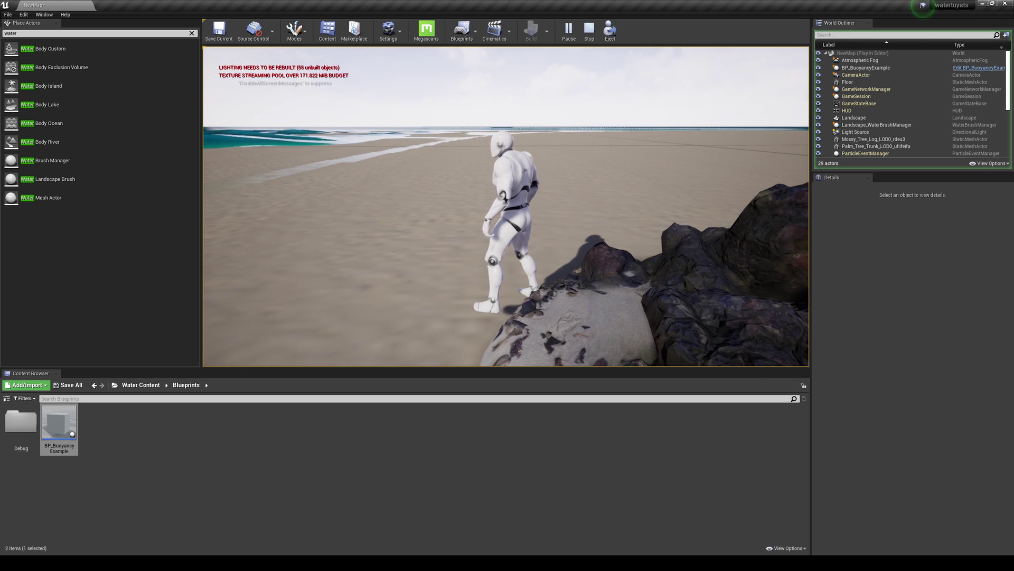